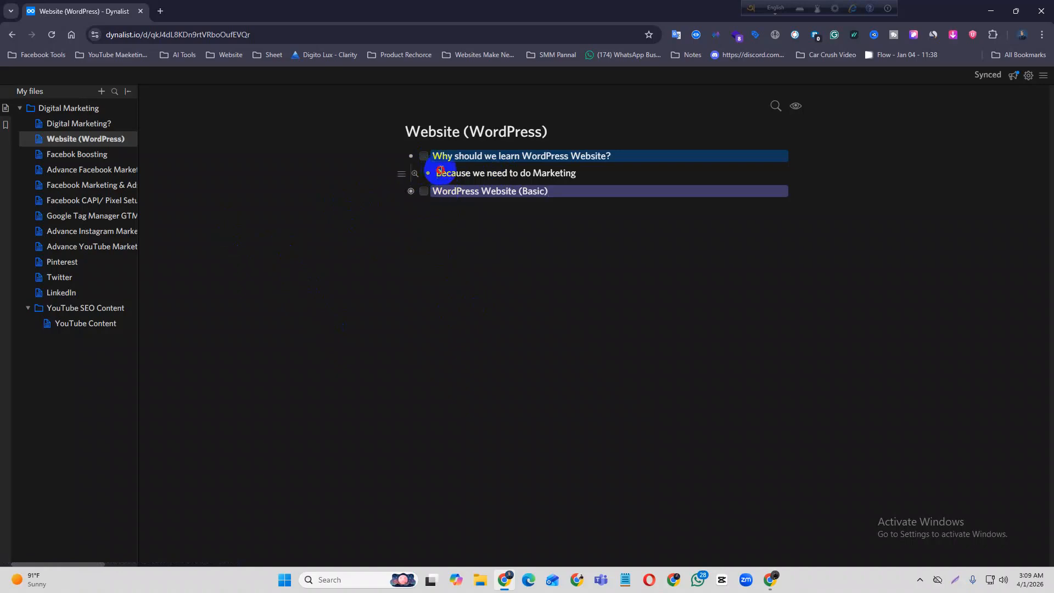
Highlight the line "Because we need to do Marketing" under the question about learning WordPress
{"action": "left_click_drag", "start_coordinate": [438, 170], "coordinate": [598, 174]}
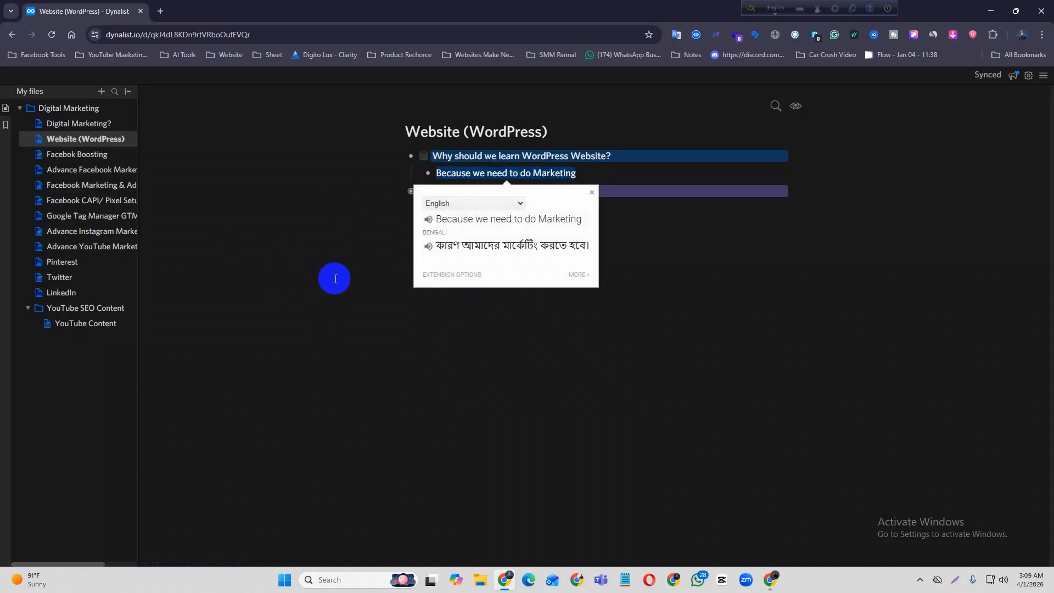
{"action": "left_click", "coordinate": [334, 317]}
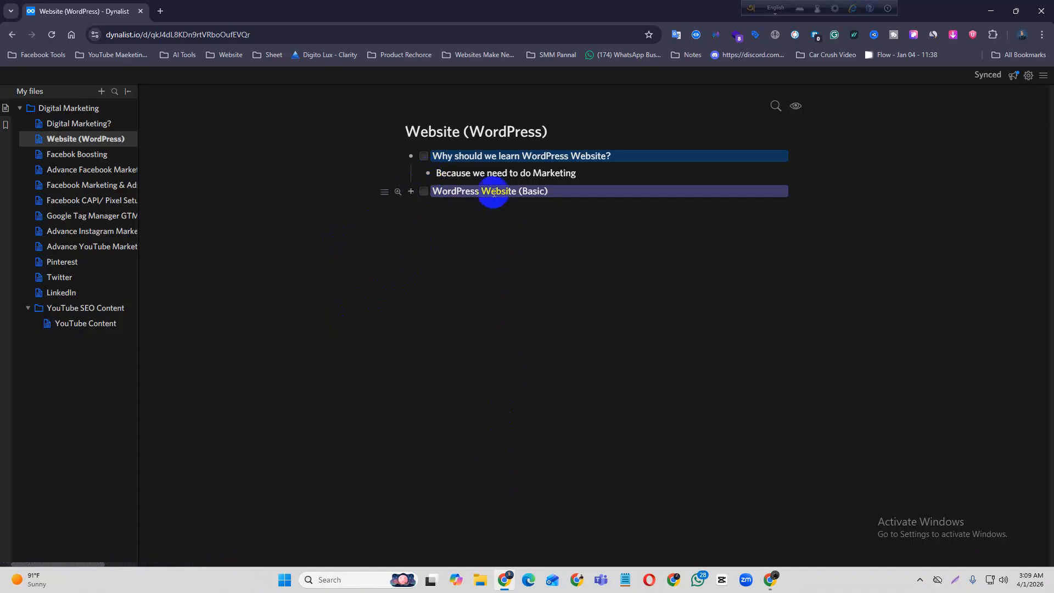
{"action": "triple_click", "coordinate": [486, 175]}
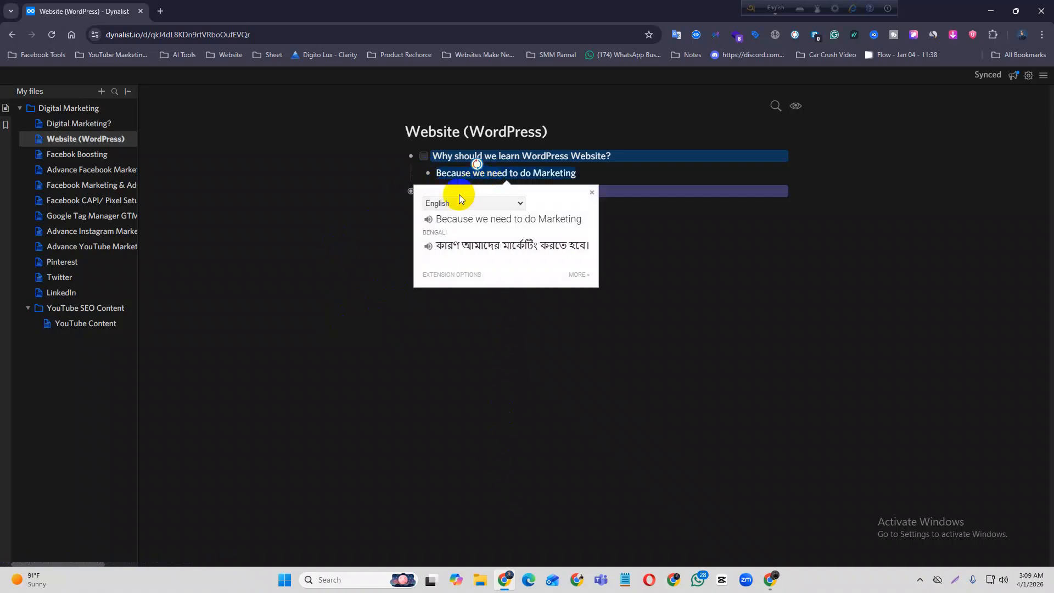
{"action": "left_click", "coordinate": [377, 225]}
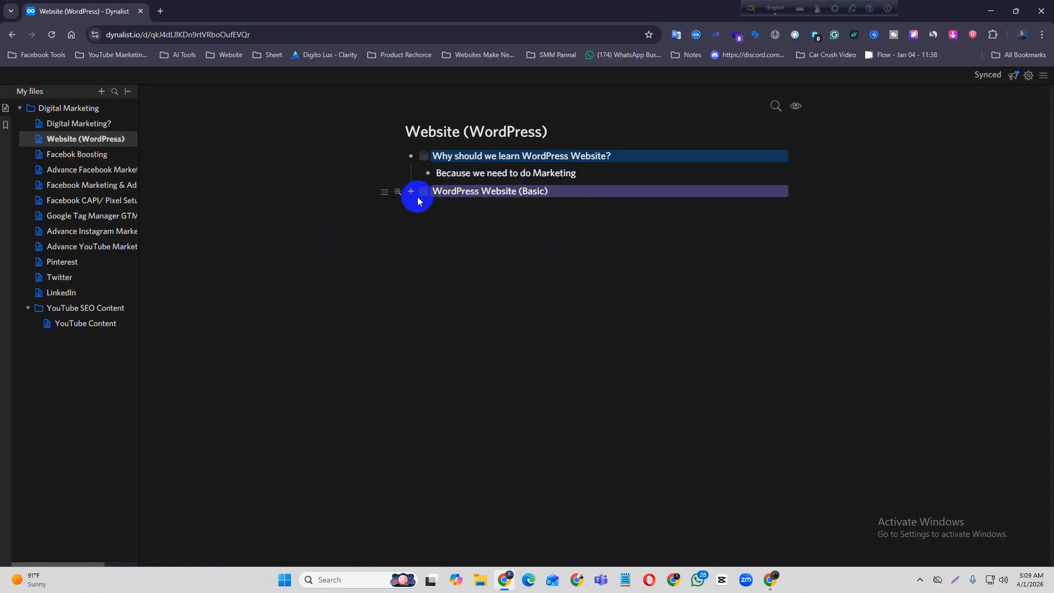
Expand the "WordPress Website (Basic)" item to show its subtopics and highlight its title
{"action": "left_click", "coordinate": [411, 192]}
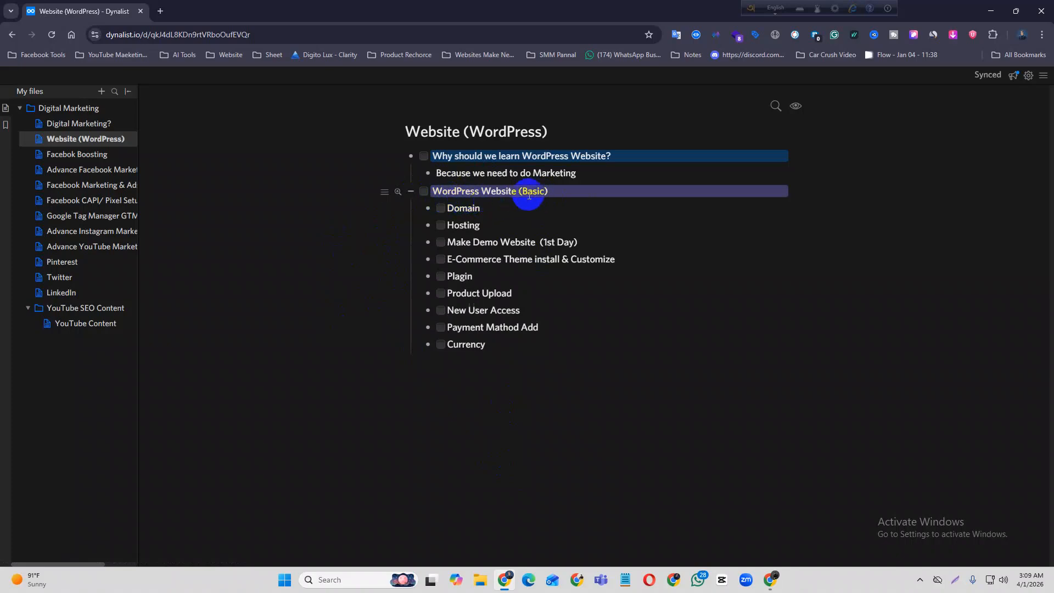
{"action": "left_click_drag", "start_coordinate": [549, 191], "coordinate": [424, 192]}
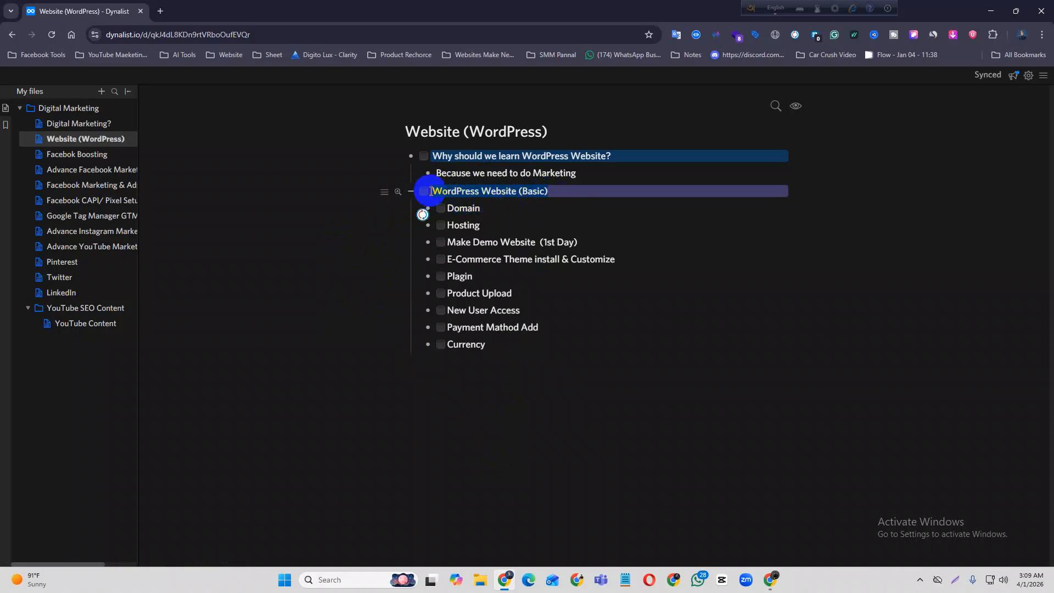
{"action": "left_click", "coordinate": [379, 214]}
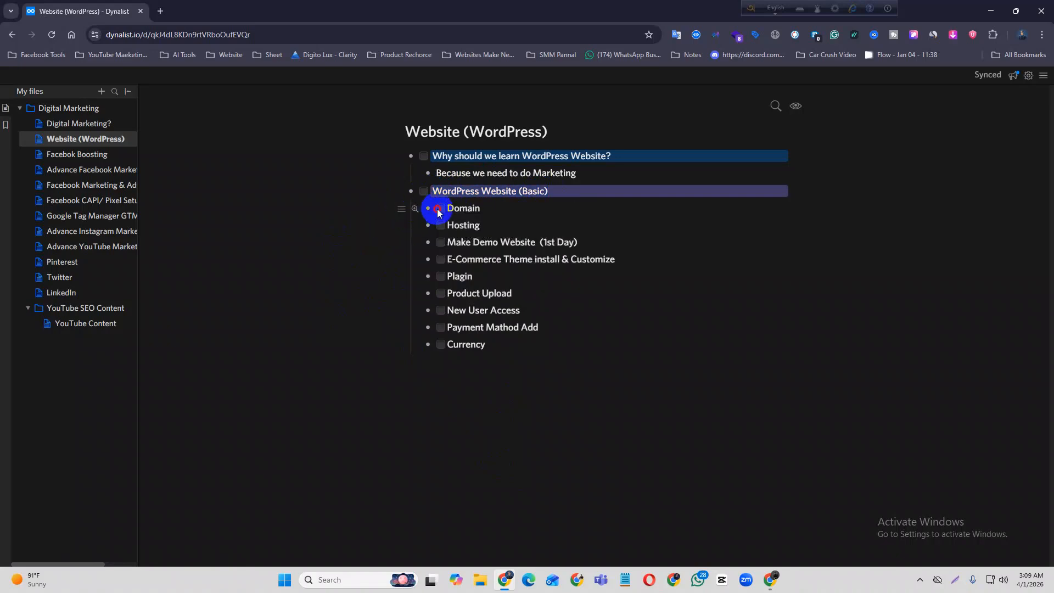
Highlight the Domain item and the Domain and Hosting pair in the "WordPress Website (Basic)" list
{"action": "left_click", "coordinate": [440, 209]}
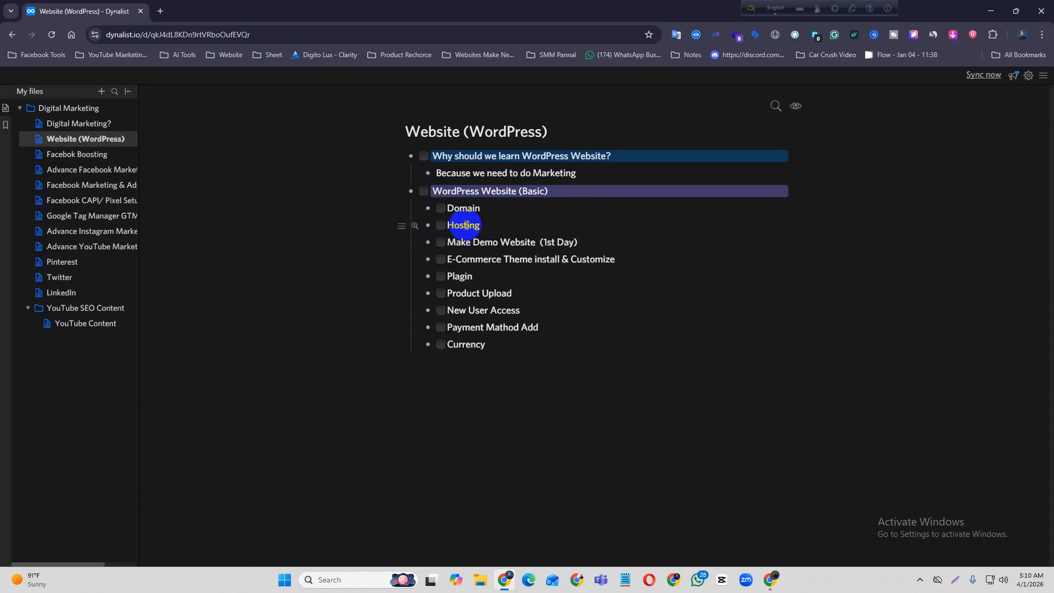
{"action": "left_click_drag", "start_coordinate": [479, 209], "coordinate": [454, 207]}
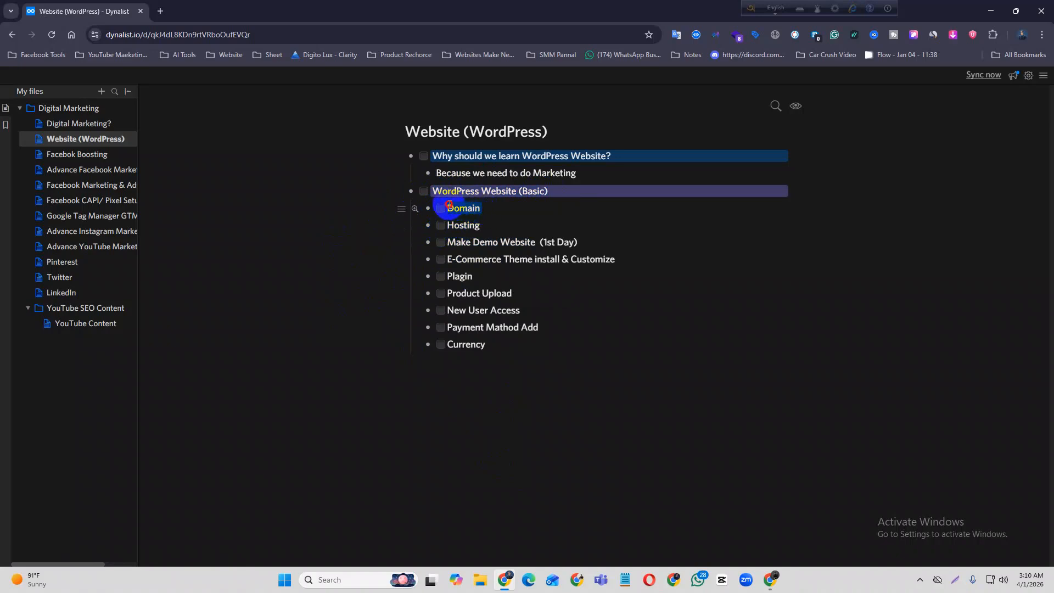
{"action": "left_click", "coordinate": [335, 226]}
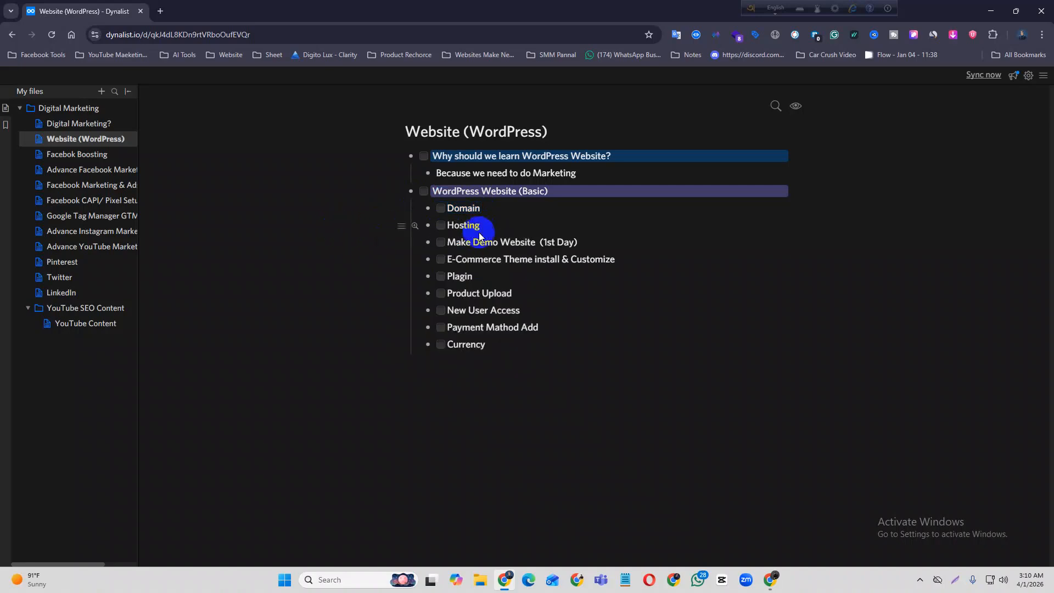
{"action": "left_click_drag", "start_coordinate": [482, 226], "coordinate": [447, 217]}
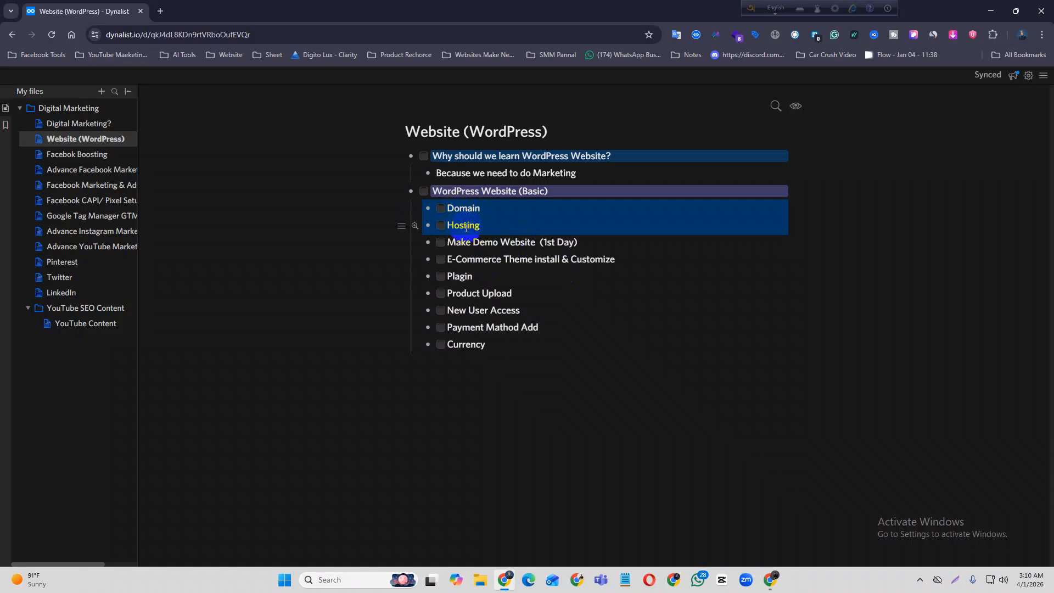
{"action": "left_click", "coordinate": [381, 224]}
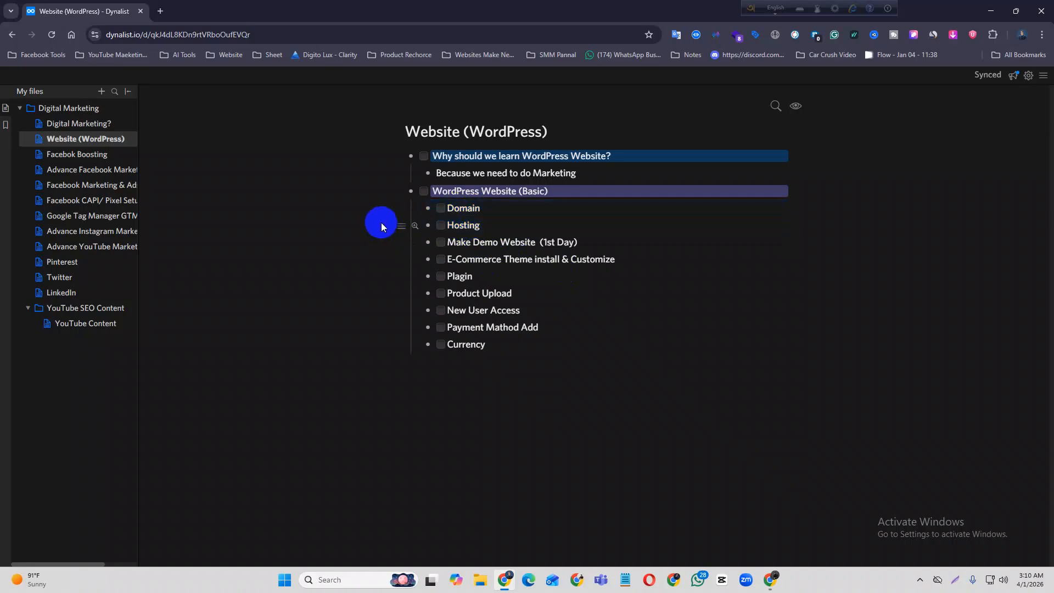
{"action": "left_click_drag", "start_coordinate": [482, 212], "coordinate": [447, 214]}
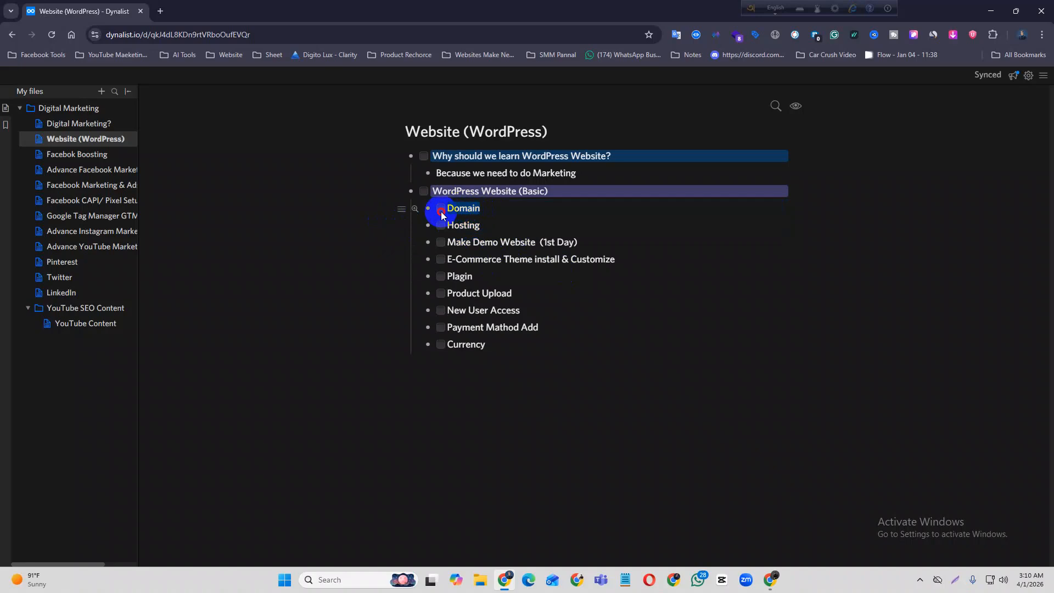
{"action": "left_click", "coordinate": [320, 216]}
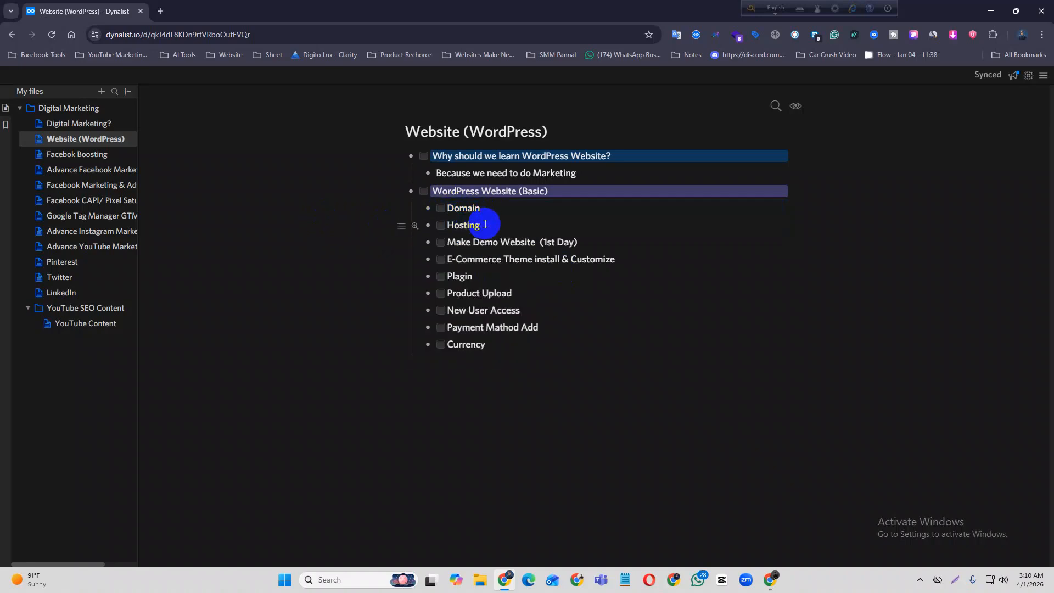
{"action": "left_click_drag", "start_coordinate": [487, 226], "coordinate": [445, 214]}
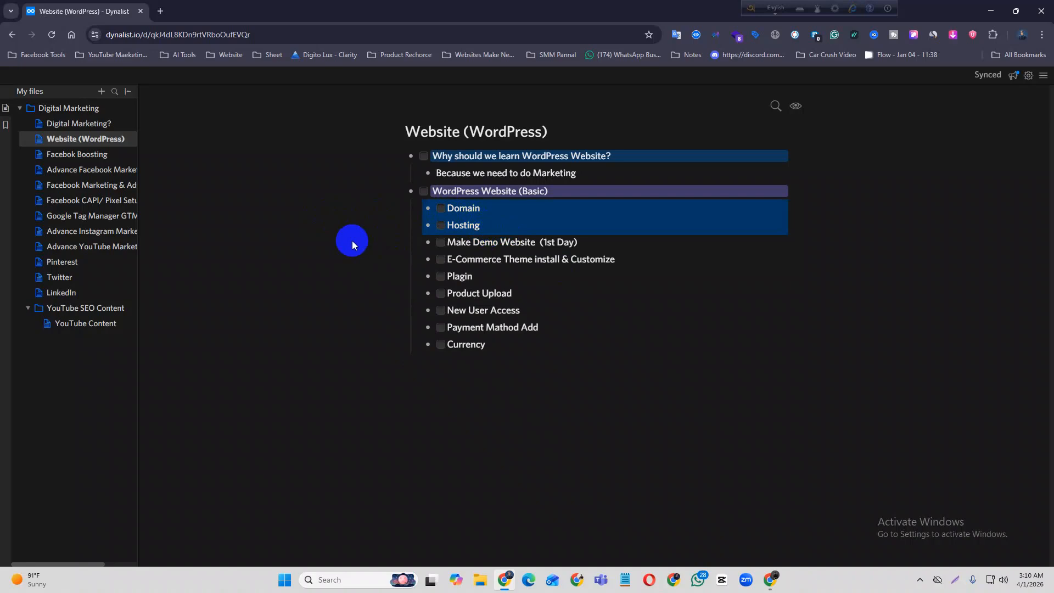
{"action": "left_click", "coordinate": [440, 209]}
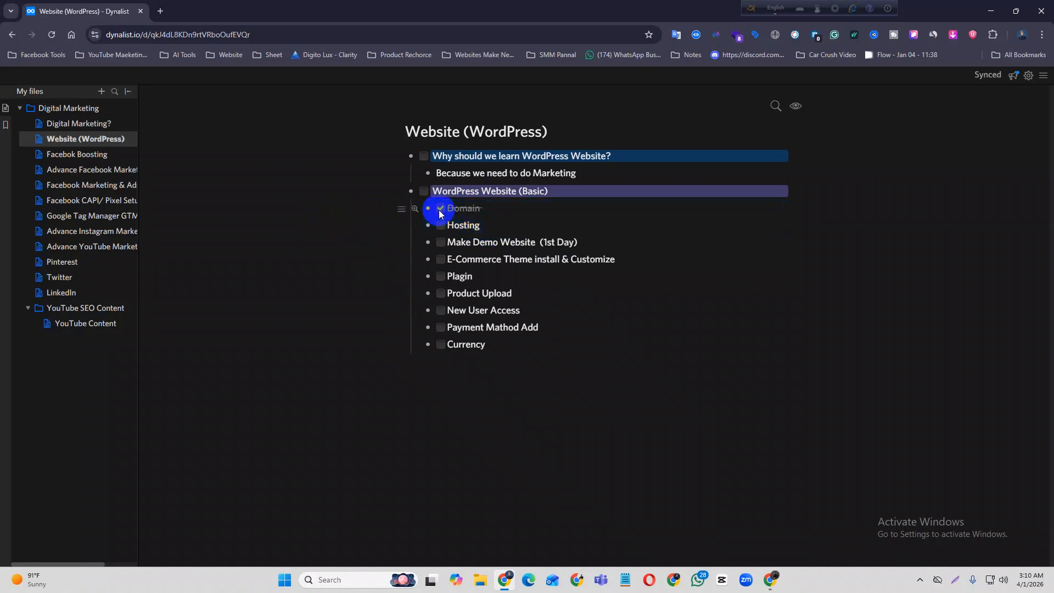
{"action": "left_click", "coordinate": [441, 210]}
{"action": "left_click", "coordinate": [440, 225]}
Select the word Hosting and the word Domain in the list to view their Bengali translations
{"action": "left_click_drag", "start_coordinate": [482, 225], "coordinate": [443, 227]}
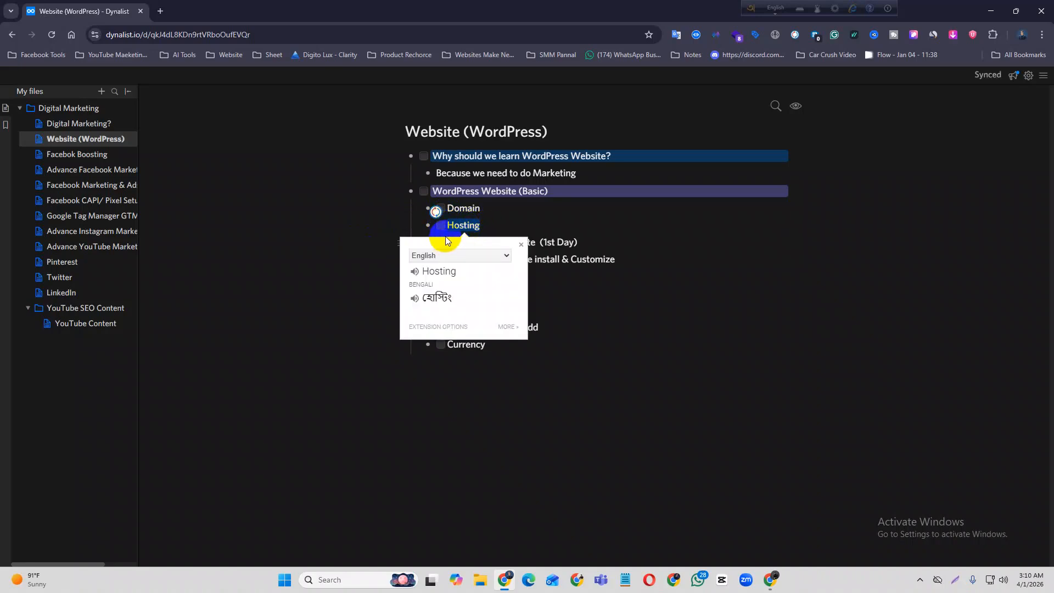
{"action": "double_click", "coordinate": [472, 227]}
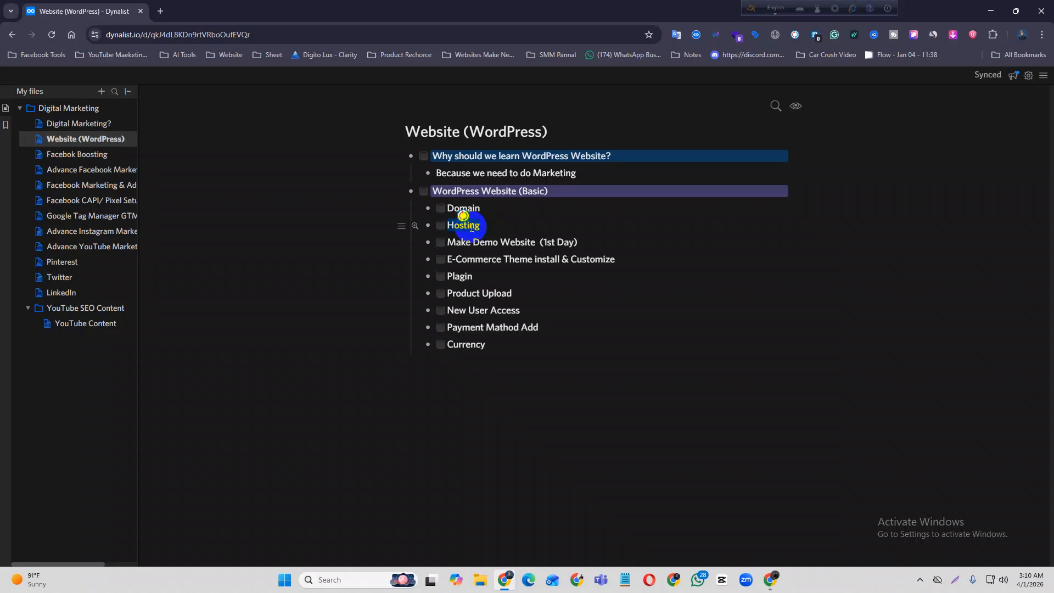
{"action": "double_click", "coordinate": [461, 208]}
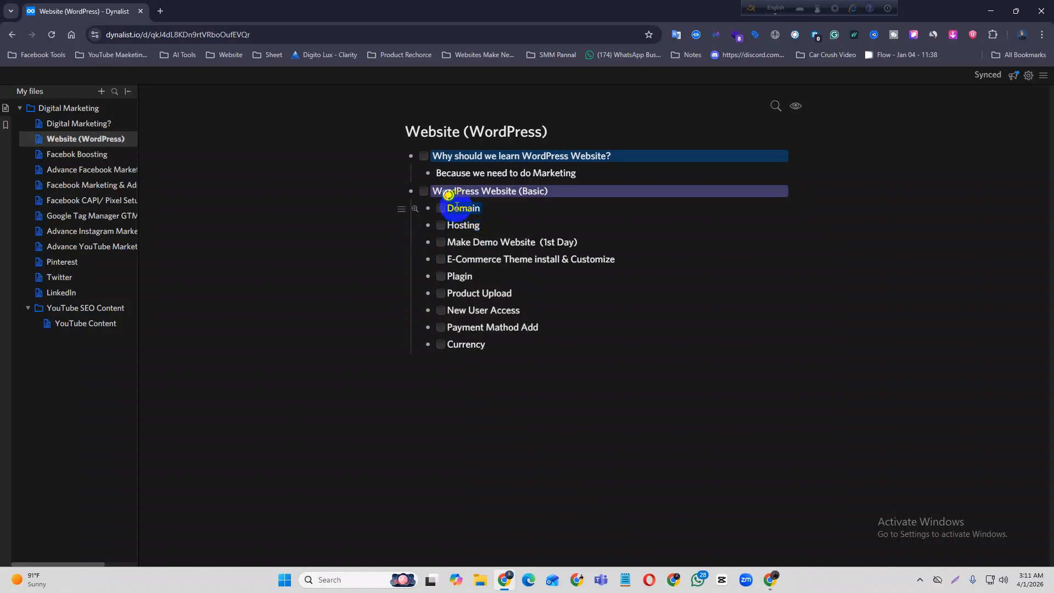
Search Google for Daraz in a new browser tab and open the Daraz Bangladesh website from the results
{"action": "left_click", "coordinate": [160, 11]}
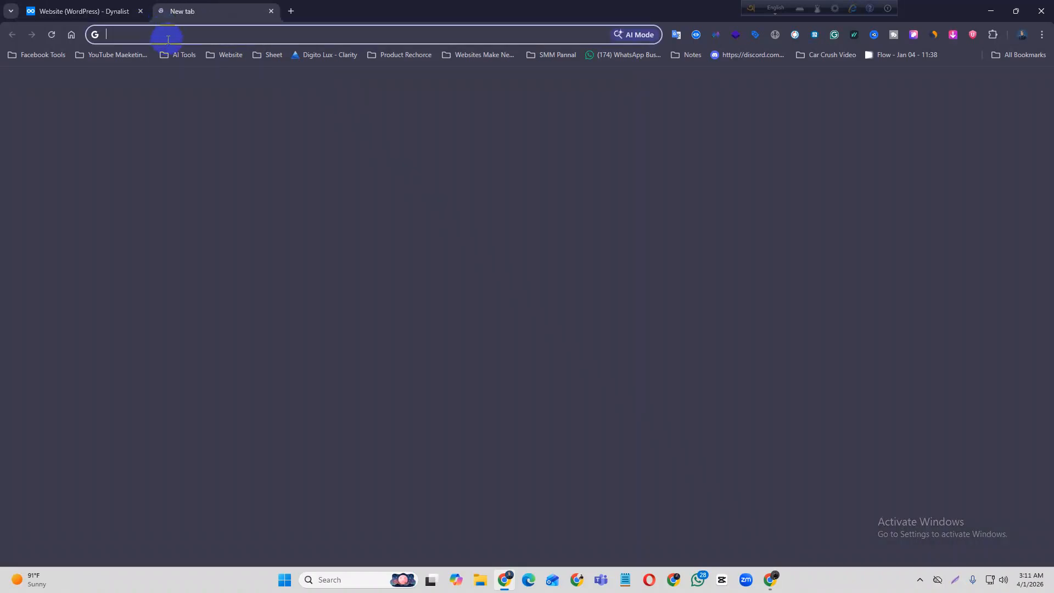
{"action": "left_click", "coordinate": [167, 37]}
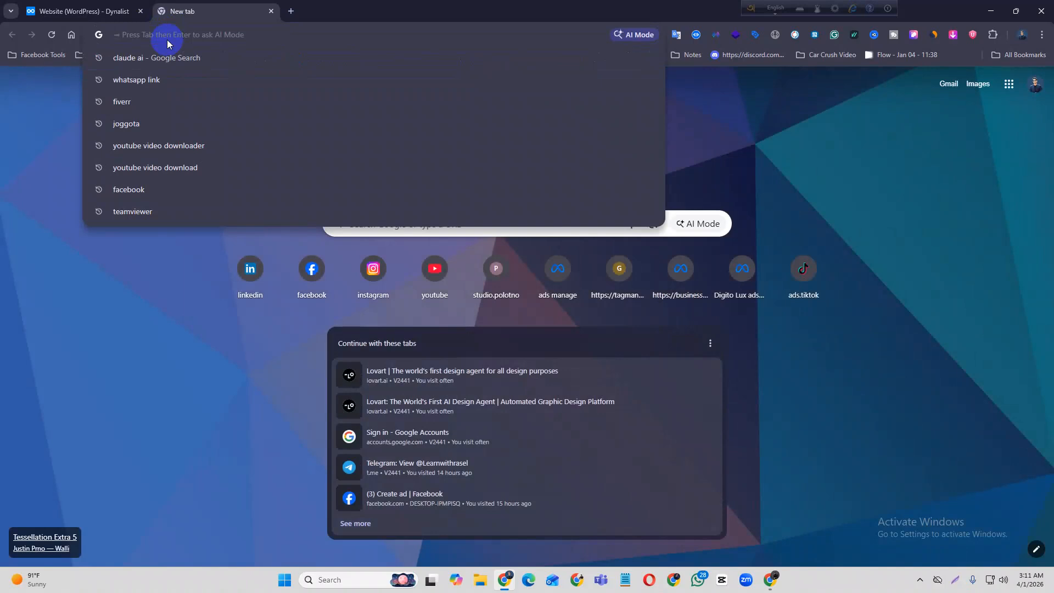
{"action": "type", "text": "da"}
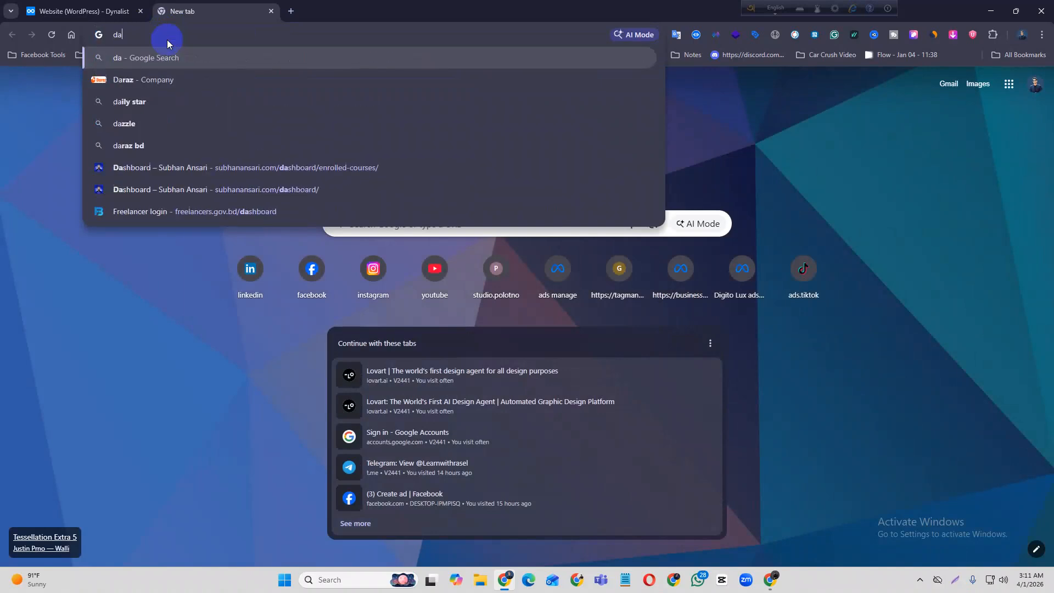
{"action": "left_click", "coordinate": [172, 78]}
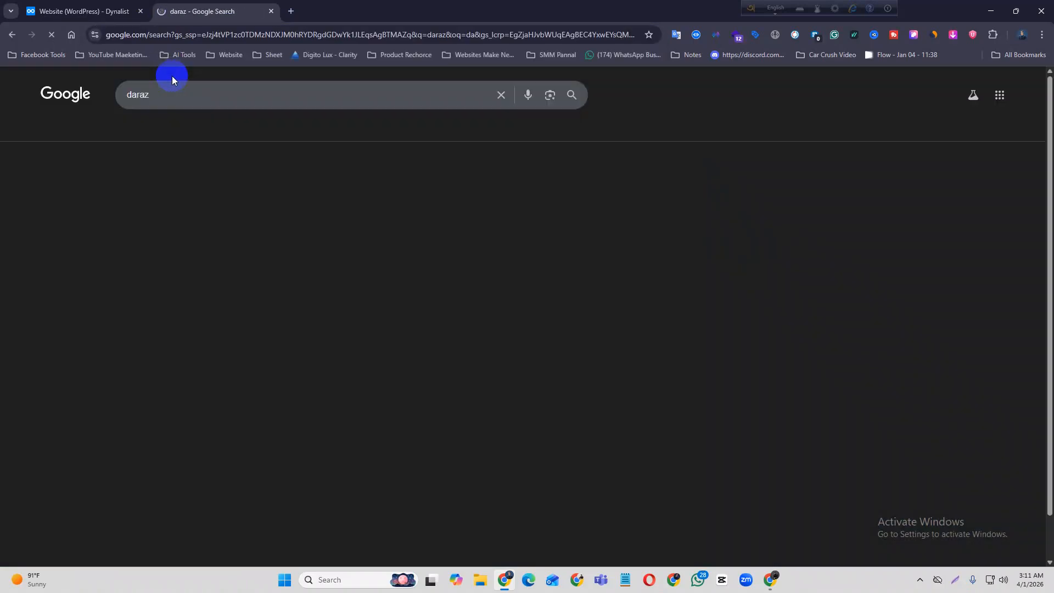
{"action": "left_click", "coordinate": [158, 259]}
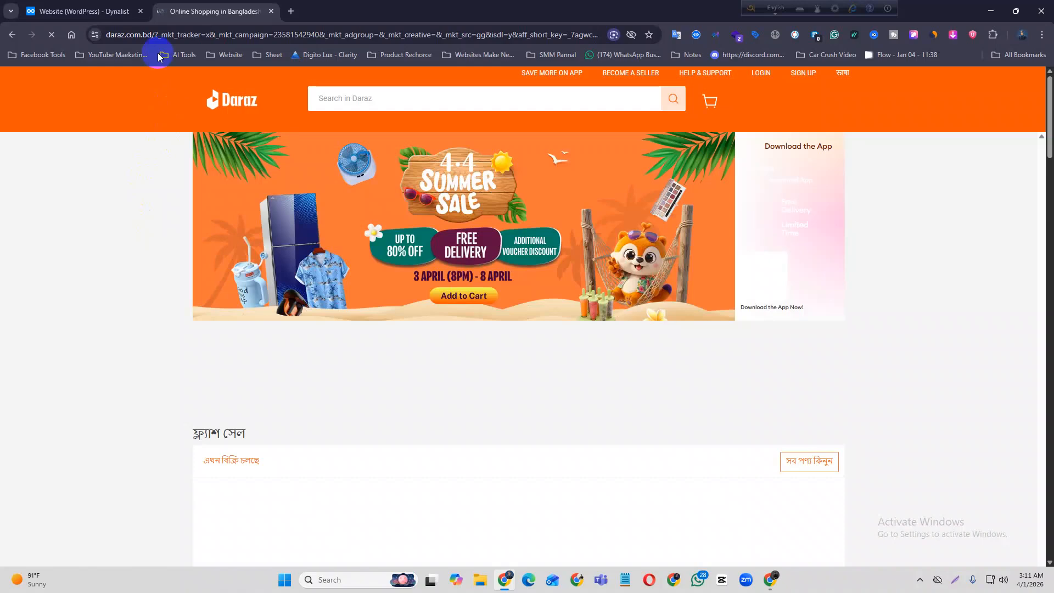
Highlight the domain name daraz.com within the website's full address
{"action": "left_click", "coordinate": [125, 35]}
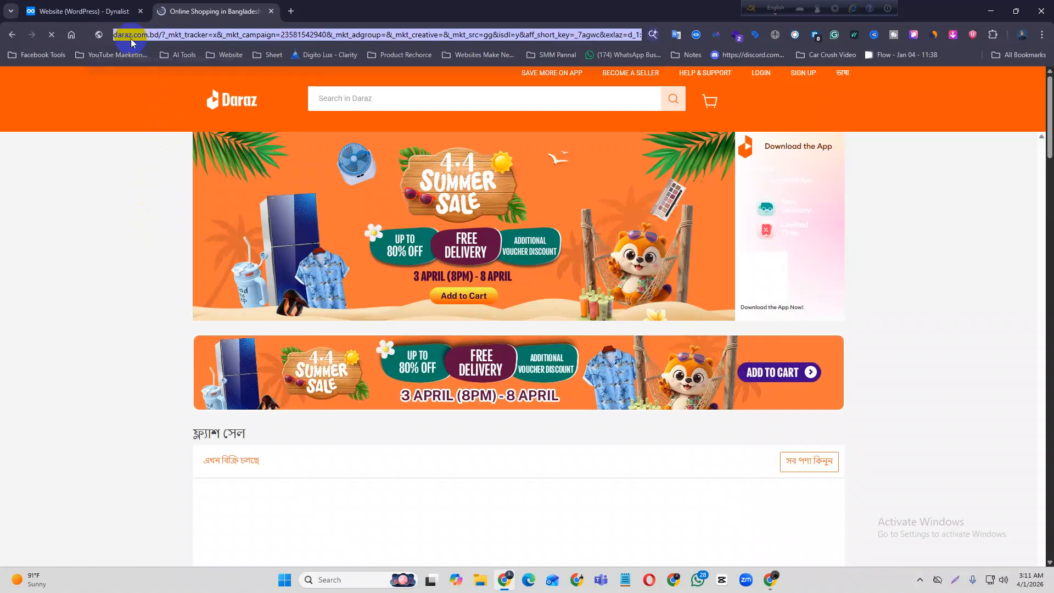
{"action": "double_click", "coordinate": [162, 35]}
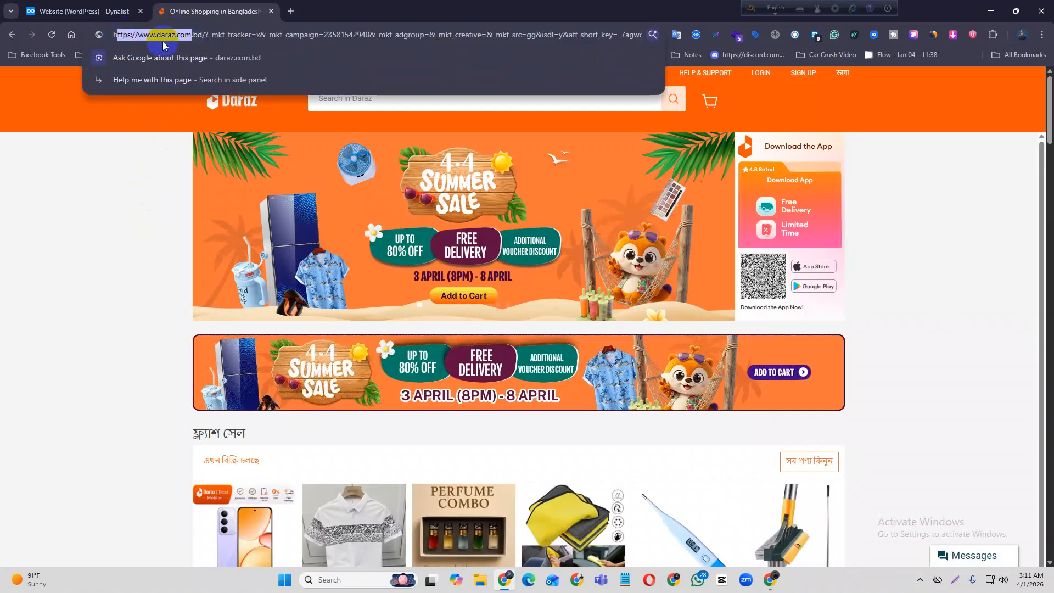
{"action": "left_click", "coordinate": [168, 35]}
{"action": "left_click_drag", "start_coordinate": [157, 35], "coordinate": [189, 35]}
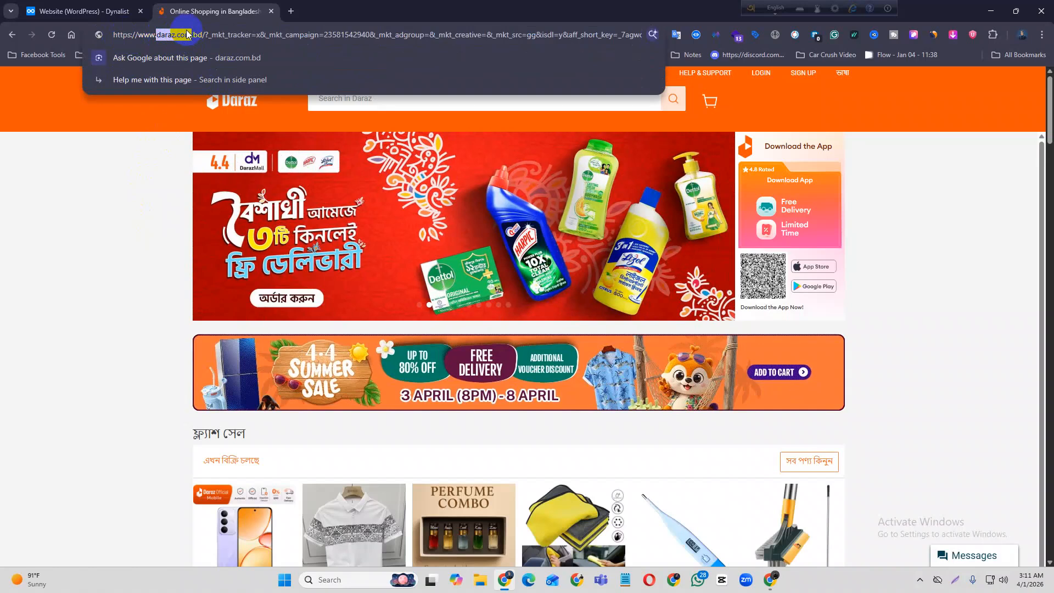
{"action": "left_click", "coordinate": [110, 314]}
Look through the product listings on the Daraz homepage, and close the site to return to the Dynalist outline
{"action": "scroll", "coordinate": [100, 311], "scroll_direction": "down", "scroll_amount": 5}
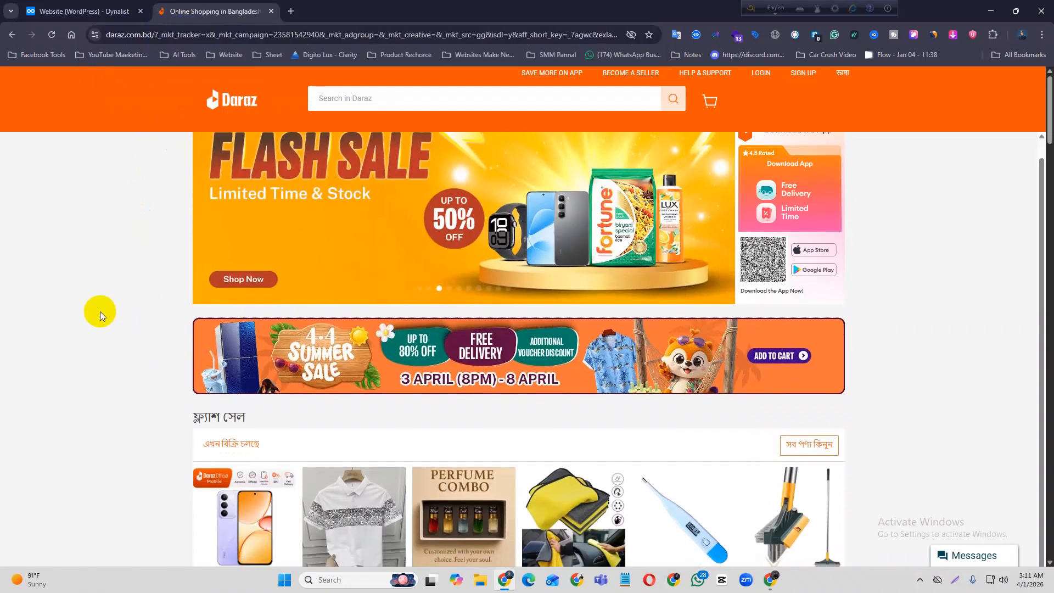
{"action": "scroll", "coordinate": [353, 405], "scroll_direction": "down", "scroll_amount": 10}
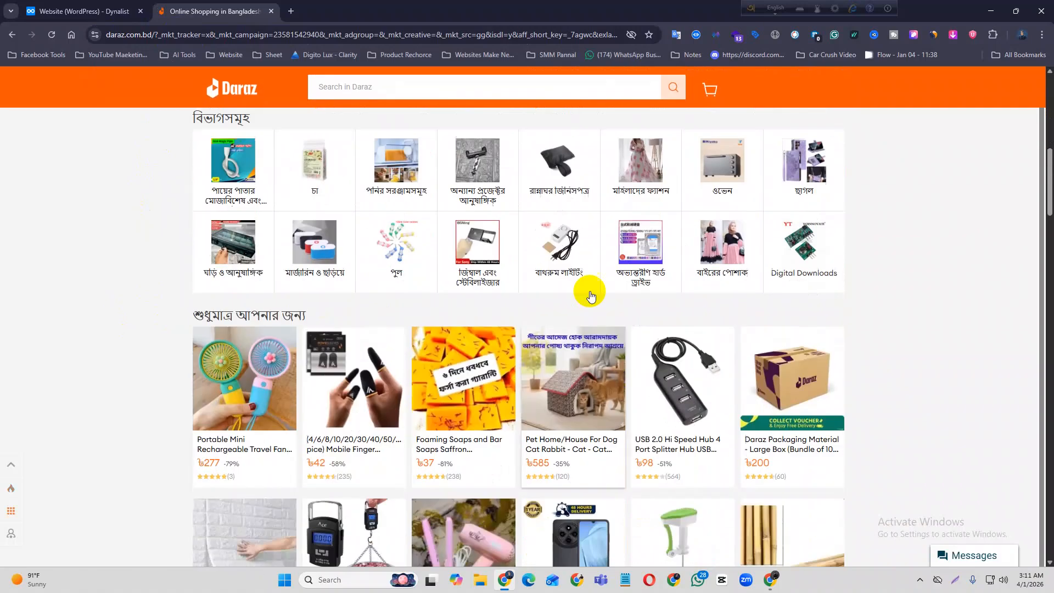
{"action": "scroll", "coordinate": [440, 357], "scroll_direction": "down", "scroll_amount": 13}
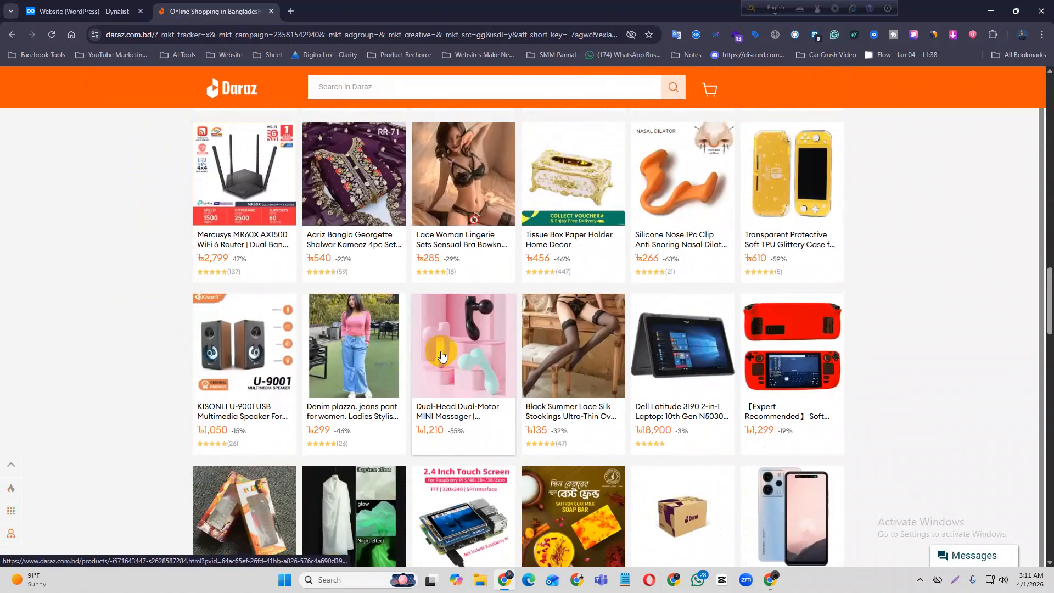
{"action": "scroll", "coordinate": [418, 360], "scroll_direction": "up", "scroll_amount": 13}
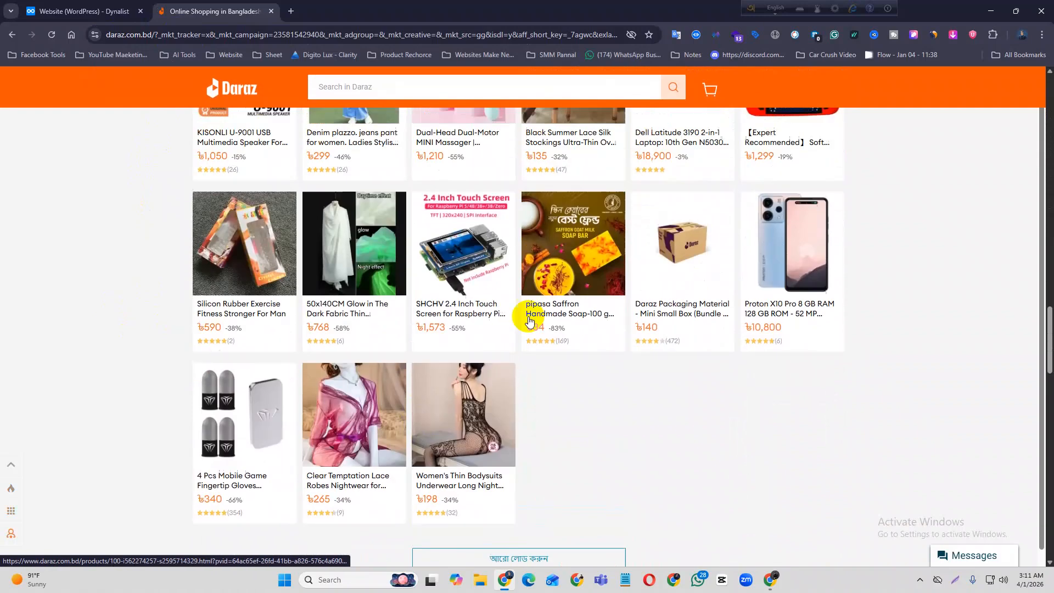
{"action": "scroll", "coordinate": [557, 276], "scroll_direction": "up", "scroll_amount": 8}
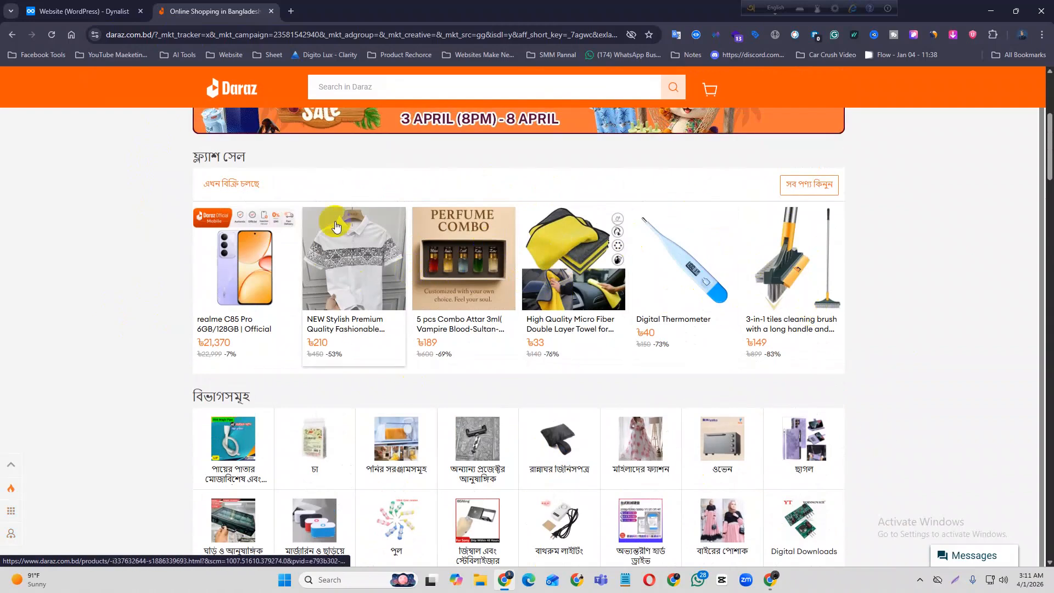
{"action": "scroll", "coordinate": [574, 322], "scroll_direction": "up", "scroll_amount": 5}
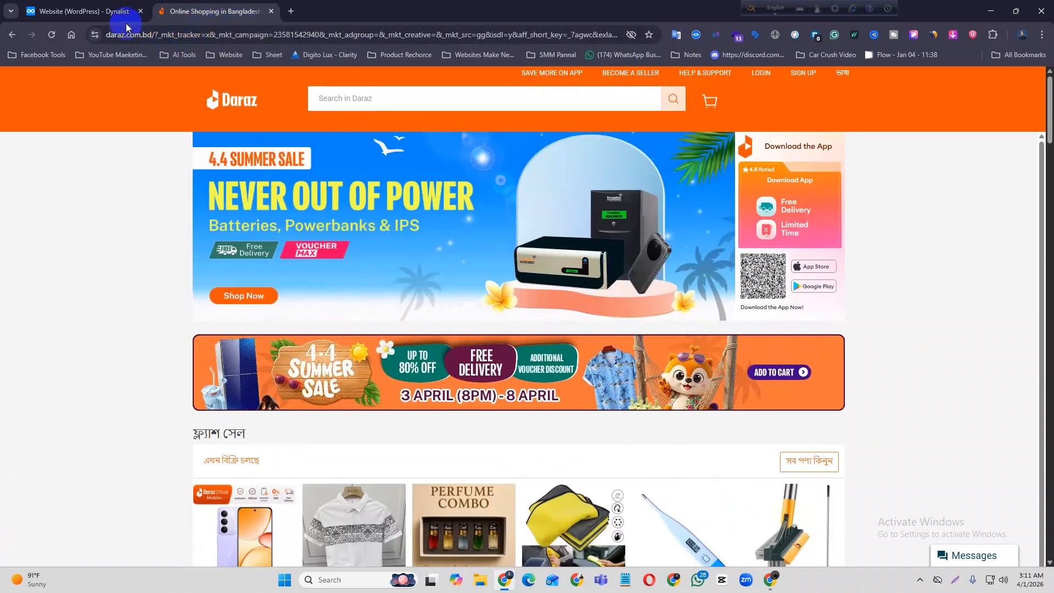
{"action": "left_click", "coordinate": [82, 11]}
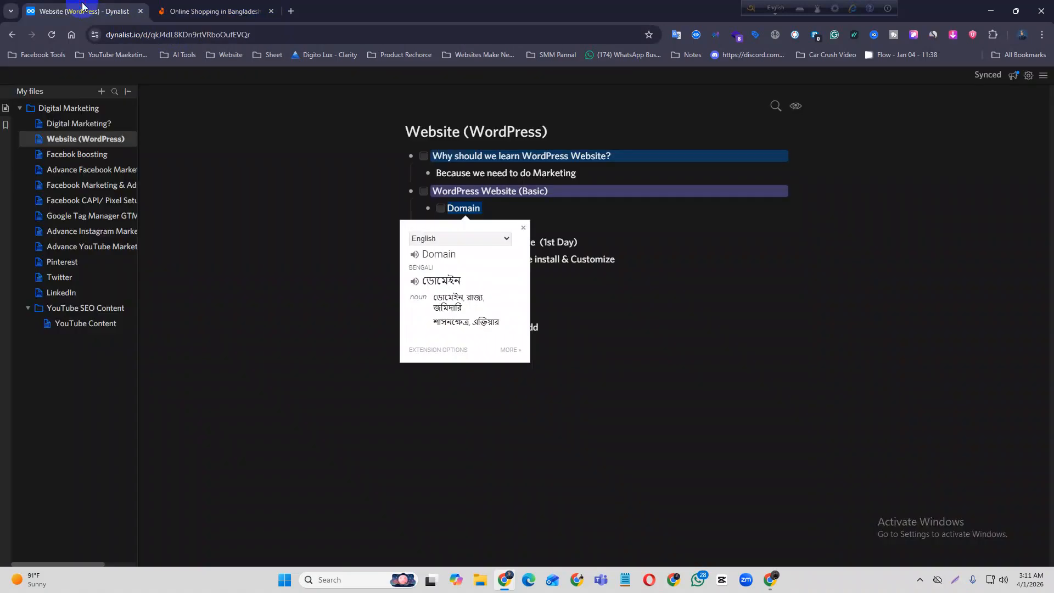
{"action": "left_click", "coordinate": [270, 11]}
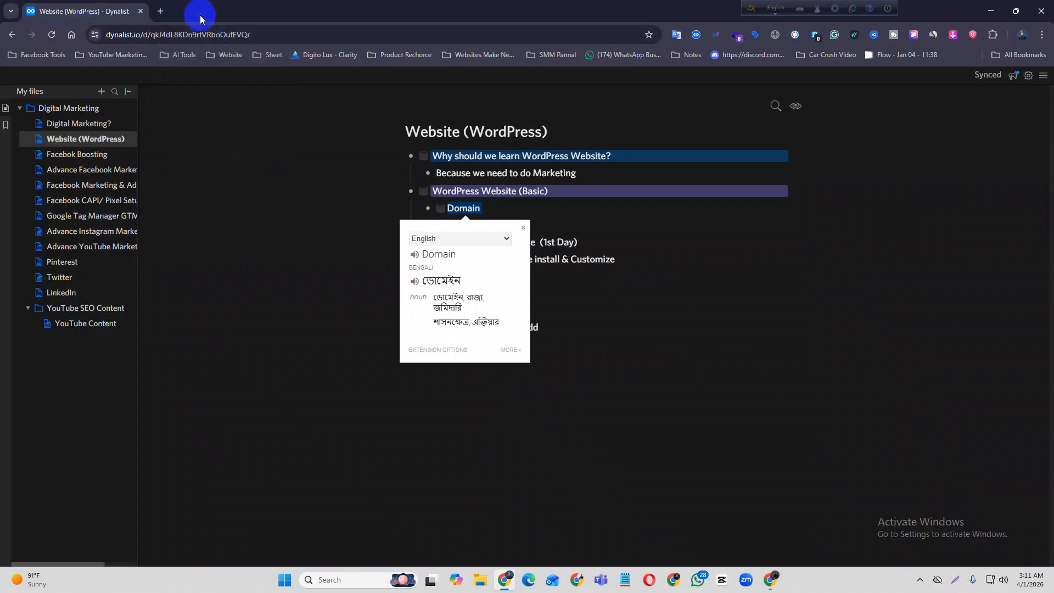
Search Google for hostinger in a new browser tab
{"action": "left_click", "coordinate": [159, 11]}
{"action": "type", "text": "host"}
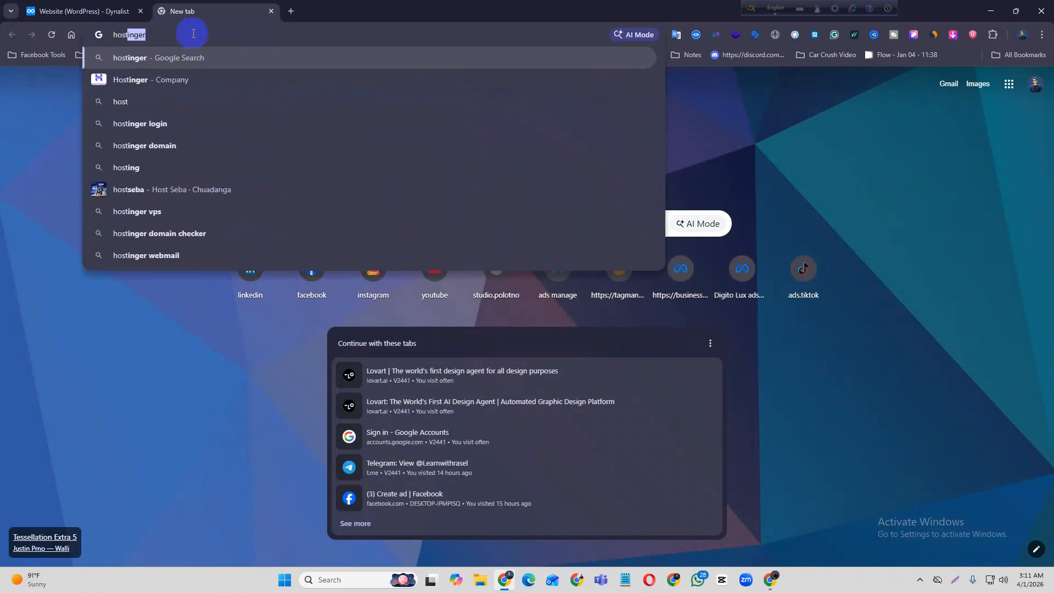
{"action": "key", "text": "Return"}
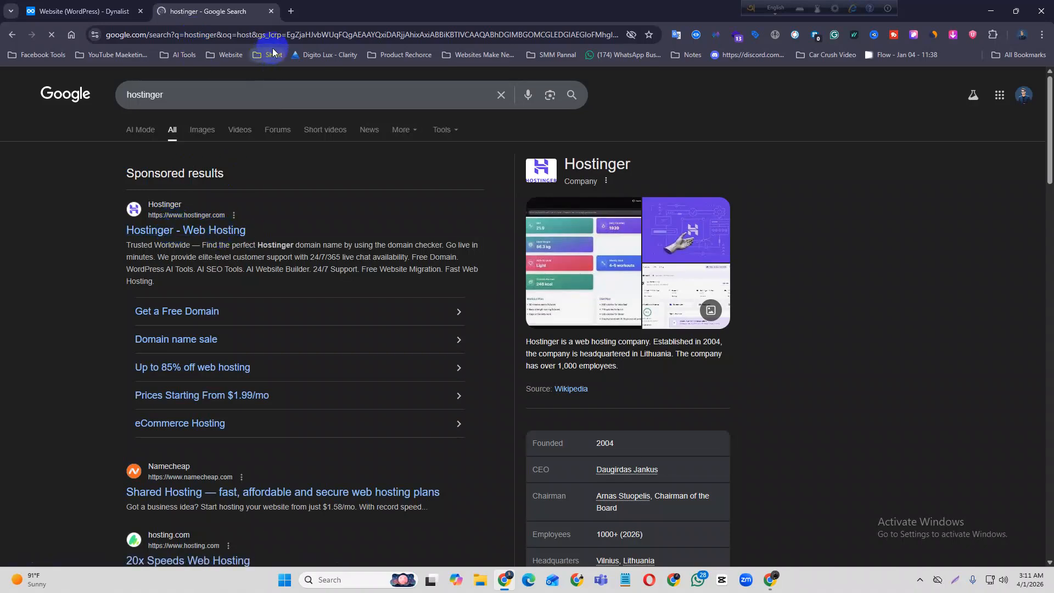
Search Google for bangladesh hosting in another new tab and open the hostingbangladesh.com website
{"action": "left_click", "coordinate": [291, 11]}
{"action": "left_click", "coordinate": [262, 31]}
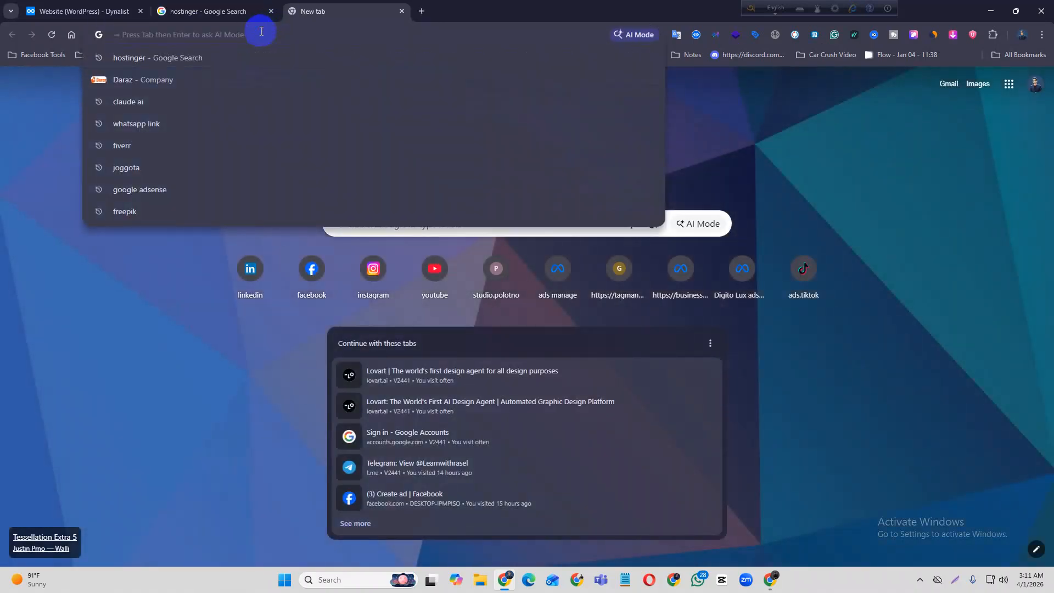
{"action": "type", "text": "bang"}
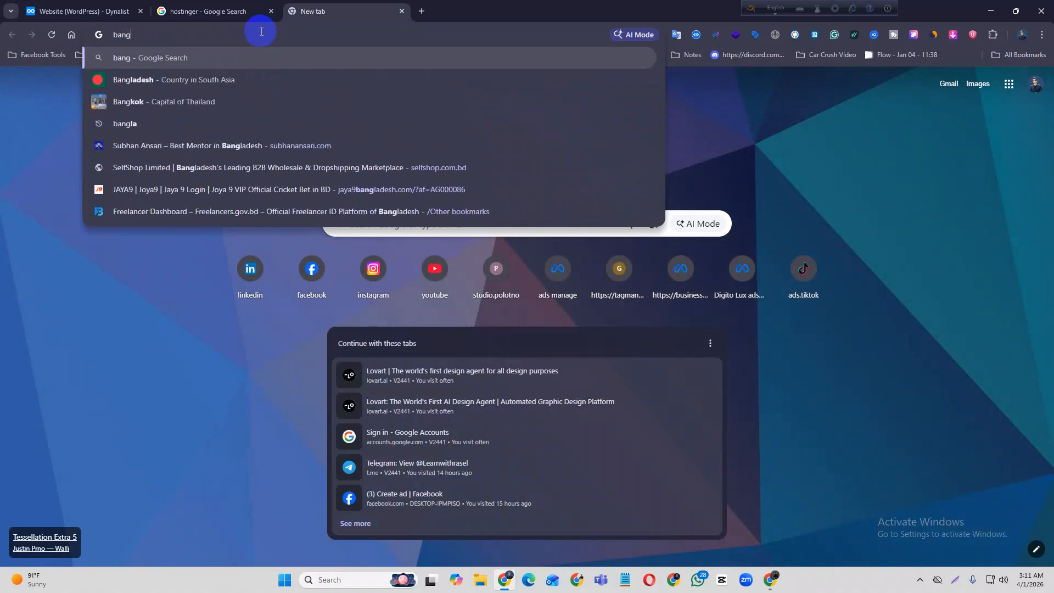
{"action": "type", "text": "ladesh "}
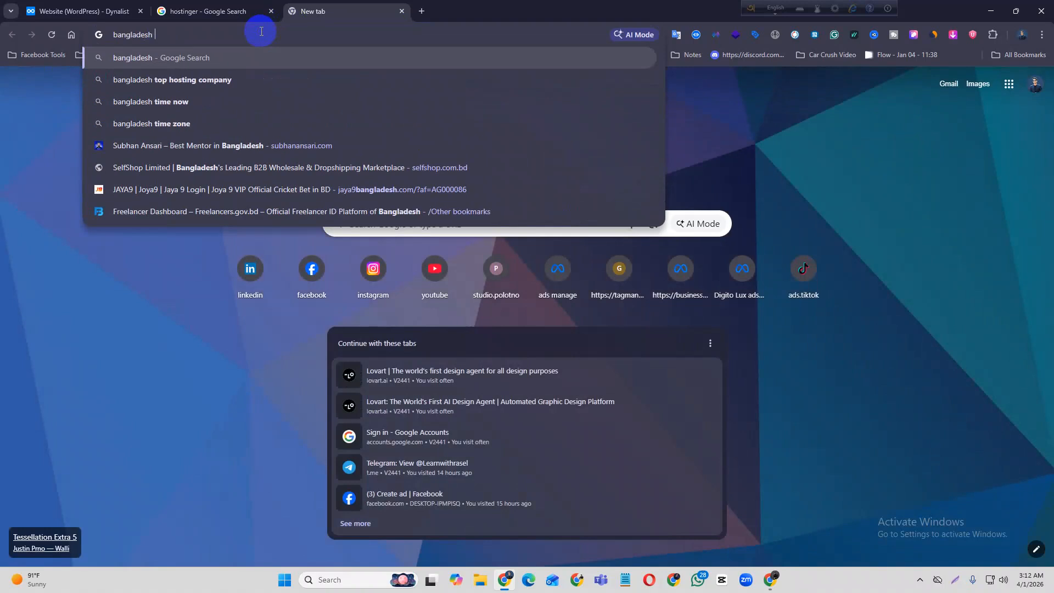
{"action": "type", "text": "ho"}
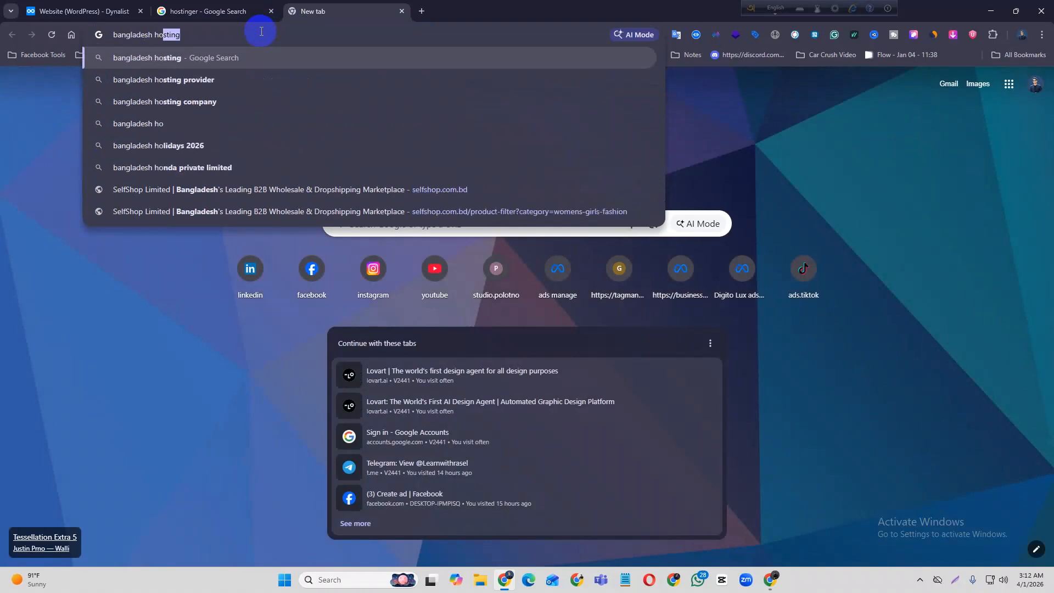
{"action": "key", "text": "Return"}
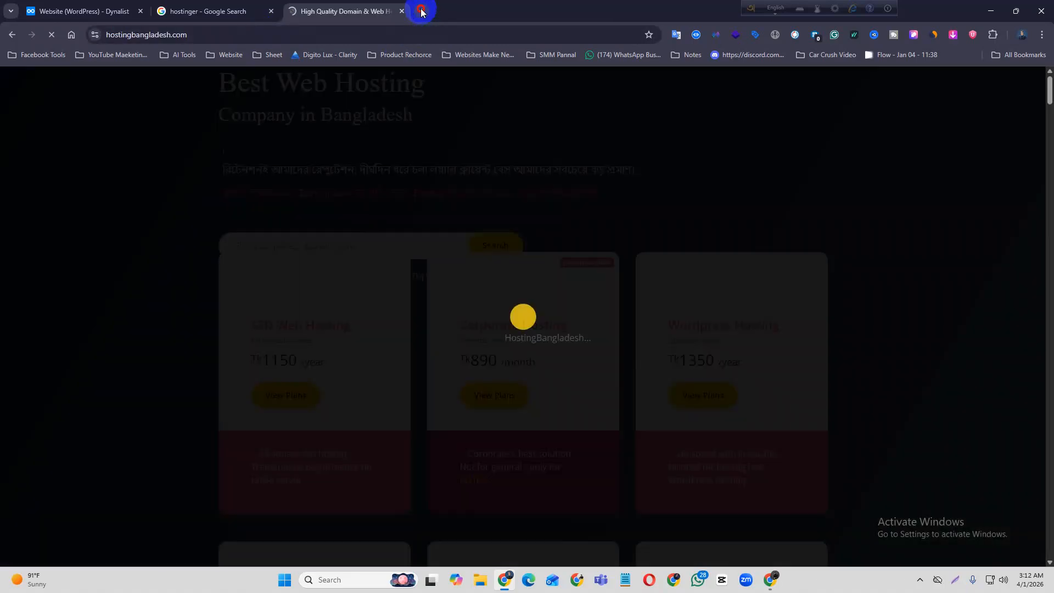
Search Google for namecheap in a further new tab and open the Namecheap website from the results
{"action": "left_click", "coordinate": [421, 11]}
{"action": "type", "text": "n"}
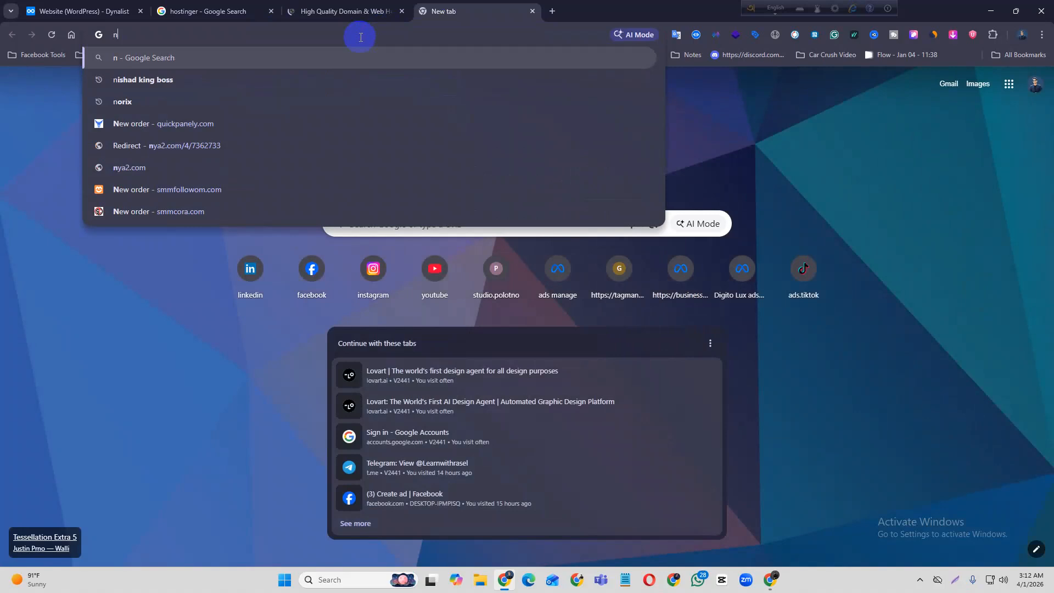
{"action": "type", "text": "ame"}
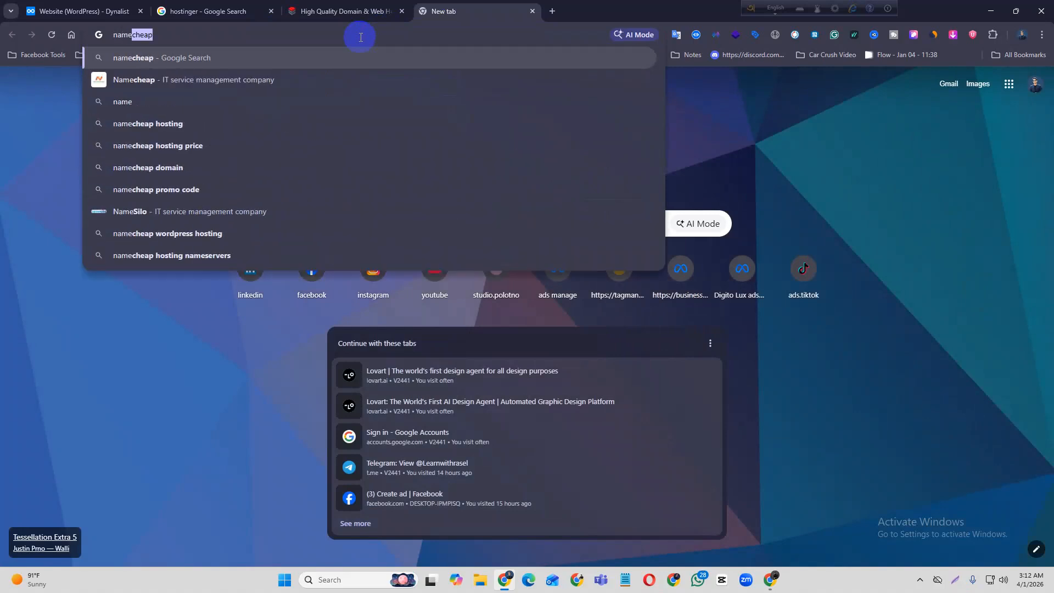
{"action": "key", "text": "Return"}
{"action": "left_click", "coordinate": [187, 229]}
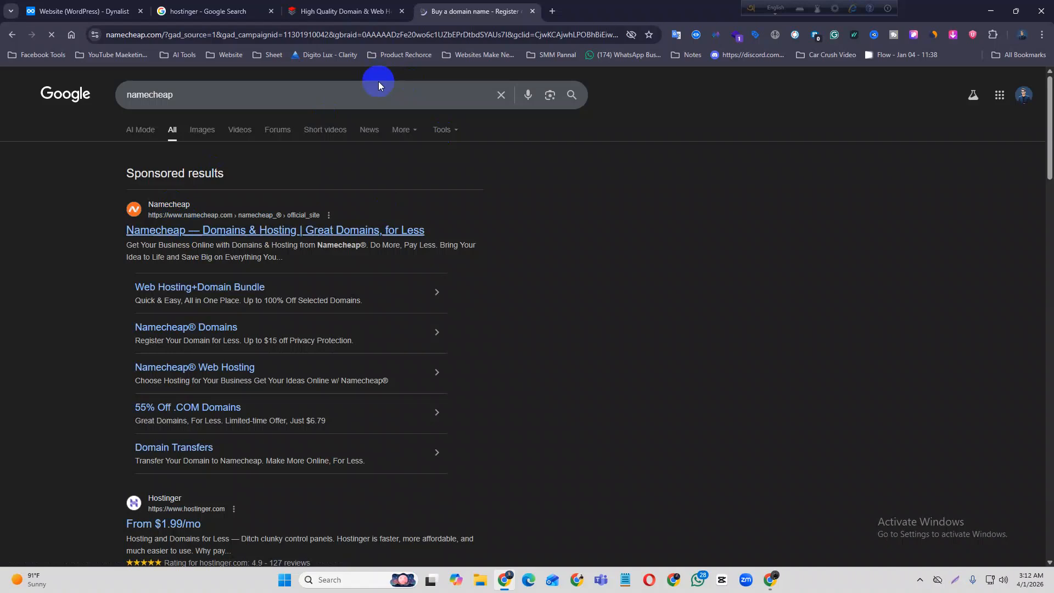
Look through the domain and hosting deals on the Namecheap homepage
{"action": "scroll", "coordinate": [443, 321], "scroll_direction": "down", "scroll_amount": 4}
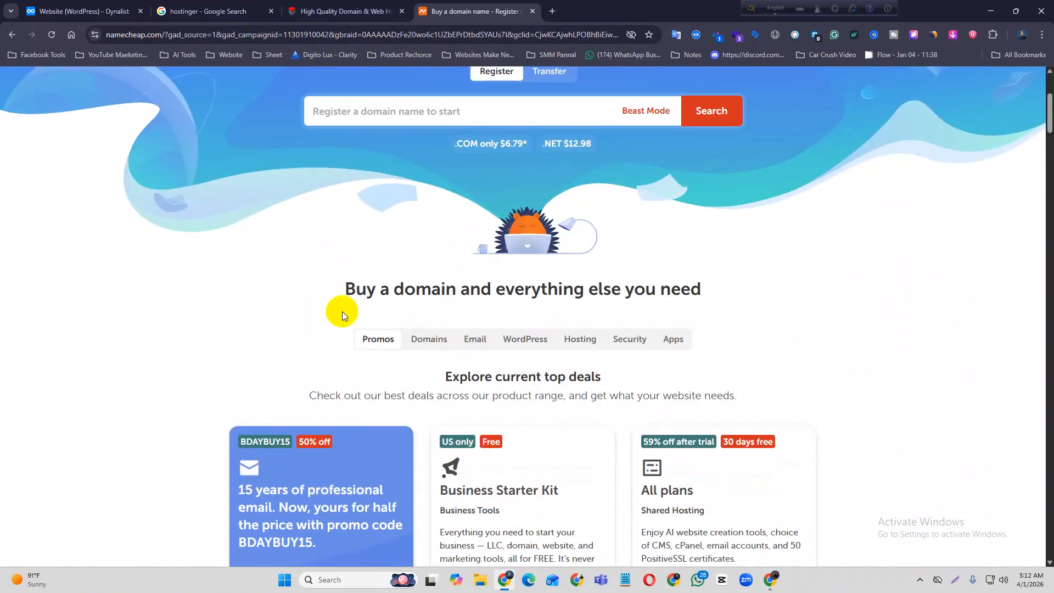
{"action": "scroll", "coordinate": [345, 312], "scroll_direction": "down", "scroll_amount": 7}
{"action": "scroll", "coordinate": [348, 314], "scroll_direction": "down", "scroll_amount": 5}
{"action": "scroll", "coordinate": [354, 326], "scroll_direction": "up", "scroll_amount": 6}
{"action": "scroll", "coordinate": [361, 341], "scroll_direction": "down", "scroll_amount": 1}
{"action": "scroll", "coordinate": [361, 345], "scroll_direction": "down", "scroll_amount": 3}
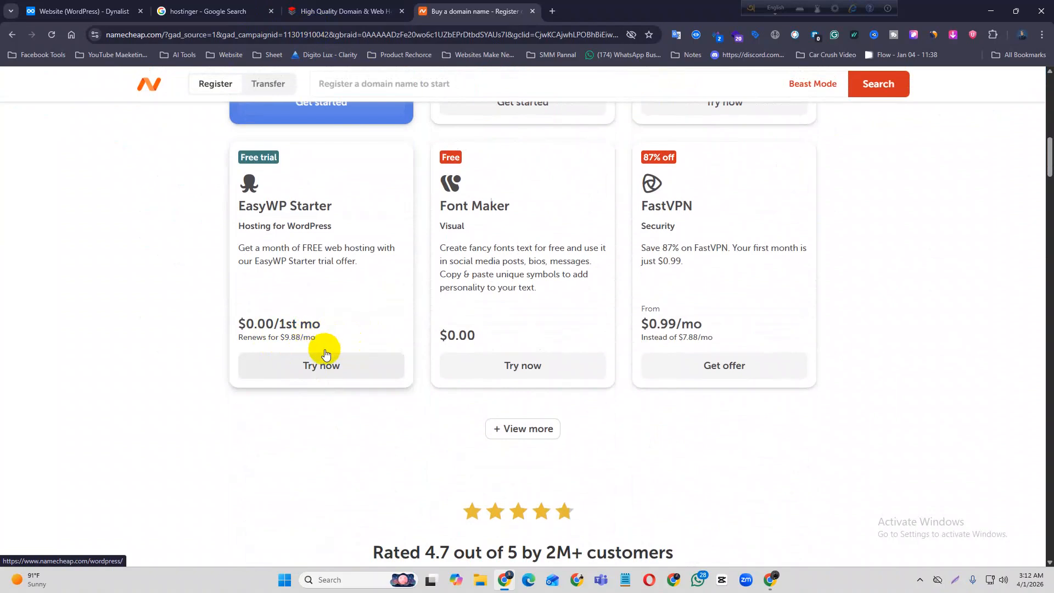
{"action": "scroll", "coordinate": [328, 354], "scroll_direction": "up", "scroll_amount": 14}
Return to the Dynalist outline and highlight the Domain and Hosting items together
{"action": "left_click", "coordinate": [214, 11]}
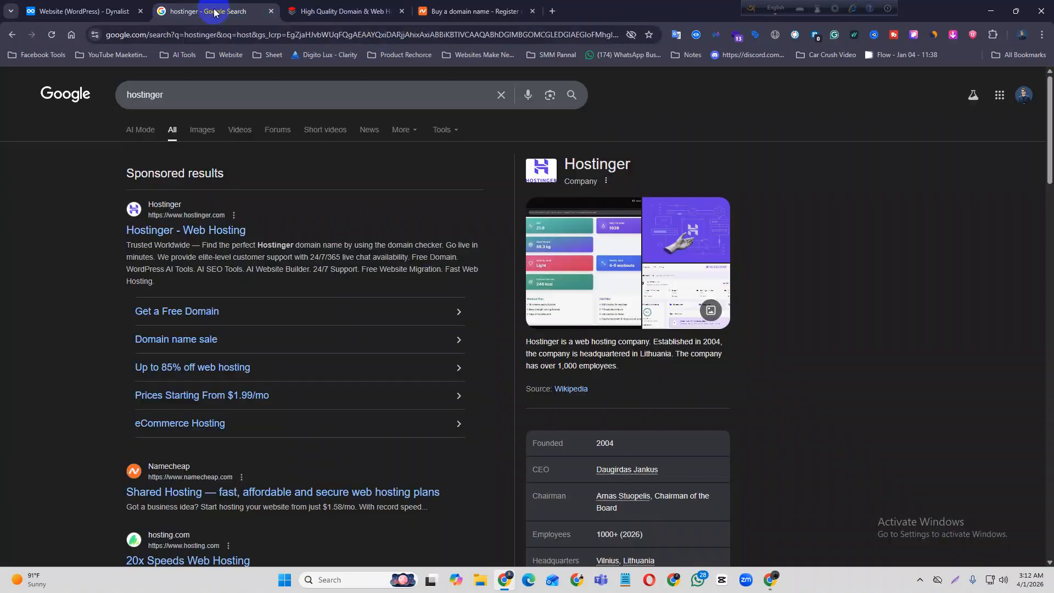
{"action": "left_click", "coordinate": [82, 11]}
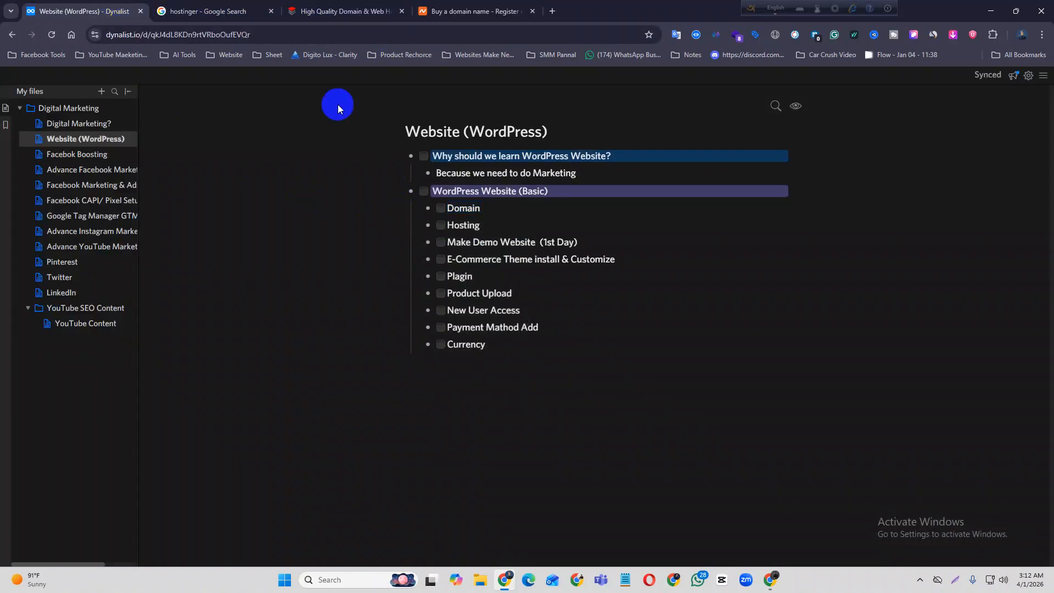
{"action": "left_click_drag", "start_coordinate": [482, 230], "coordinate": [448, 211]}
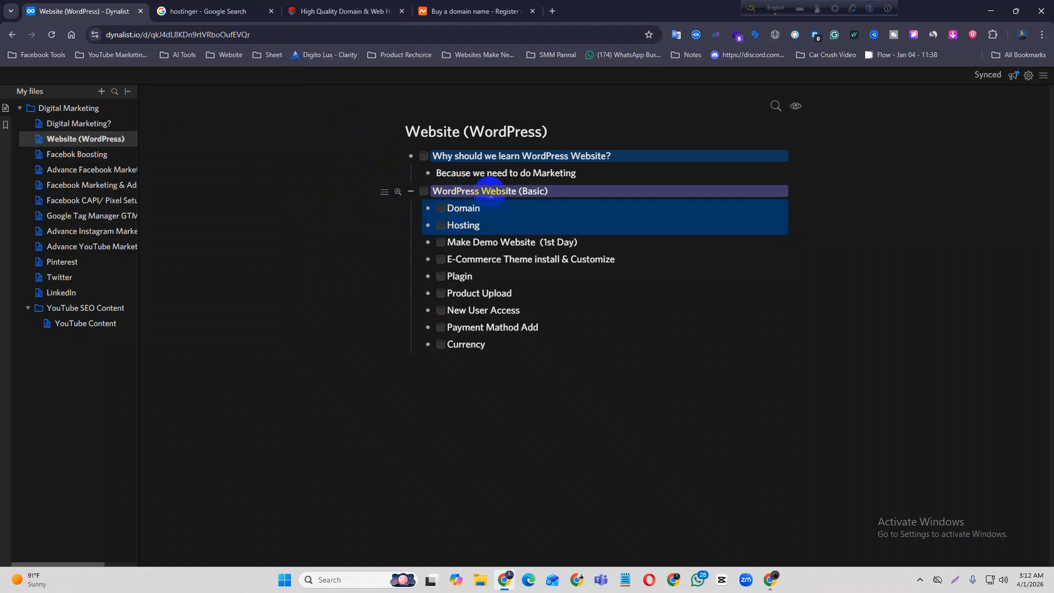
Close the Hostinger, HostingBangladesh and Namecheap pages, leaving a blank new tab, and return to the Dynalist outline
{"action": "left_click", "coordinate": [228, 9]}
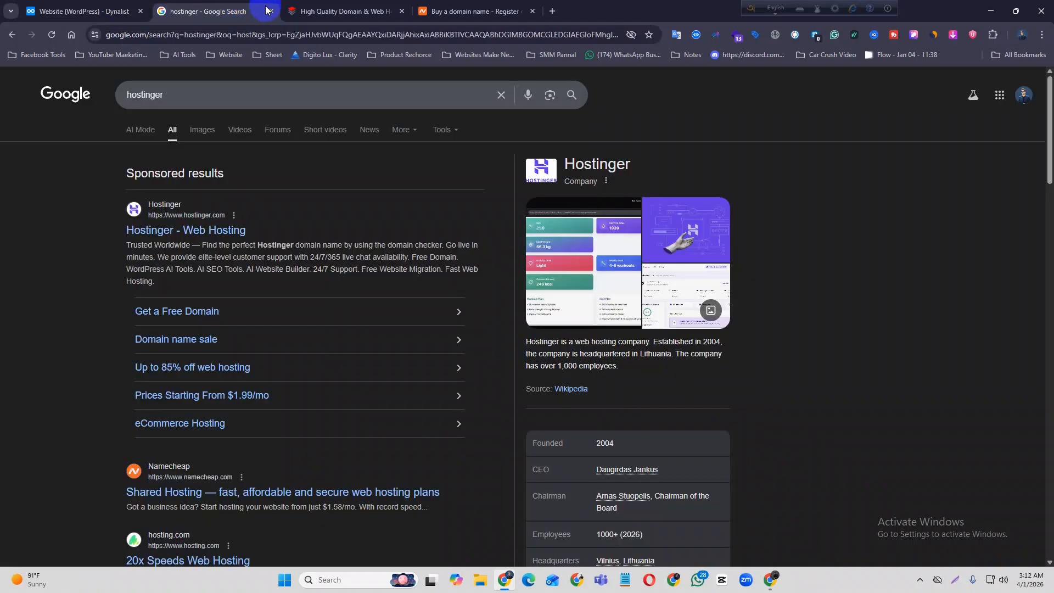
{"action": "left_click", "coordinate": [272, 12]}
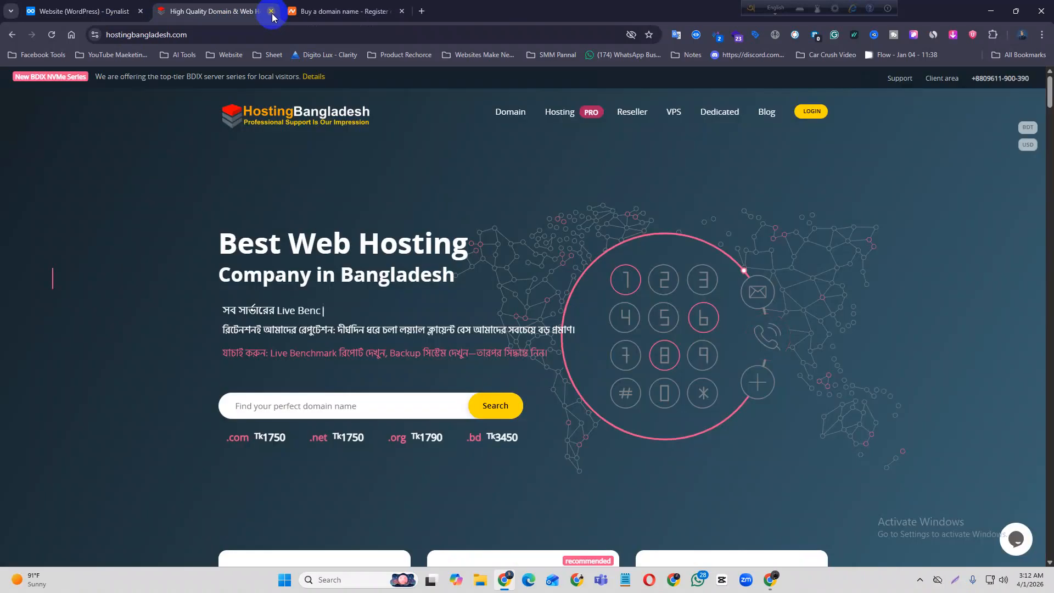
{"action": "left_click", "coordinate": [270, 12]}
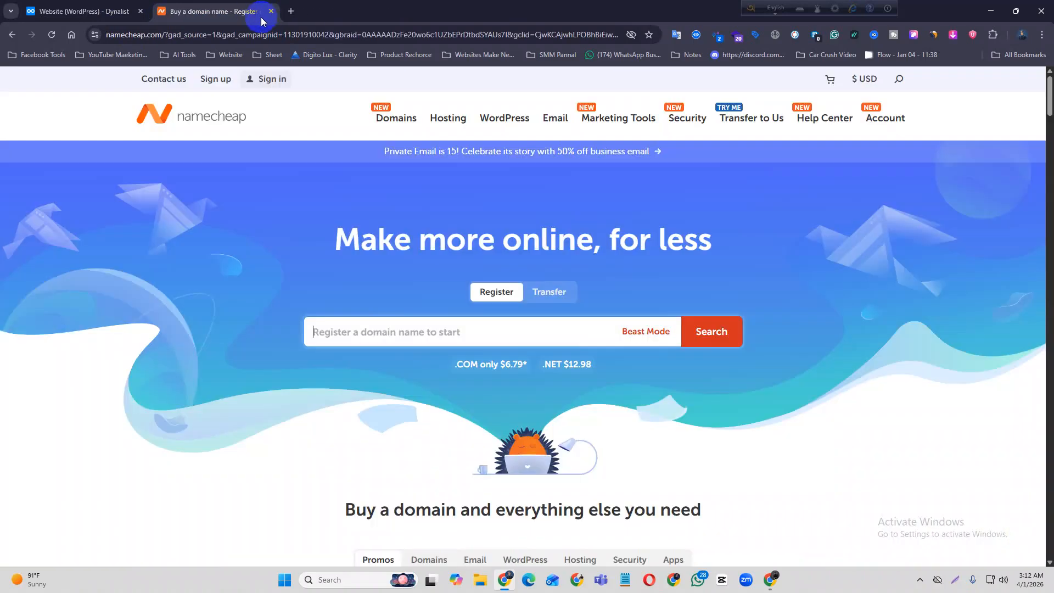
{"action": "left_click", "coordinate": [291, 11]}
{"action": "left_click", "coordinate": [110, 11]}
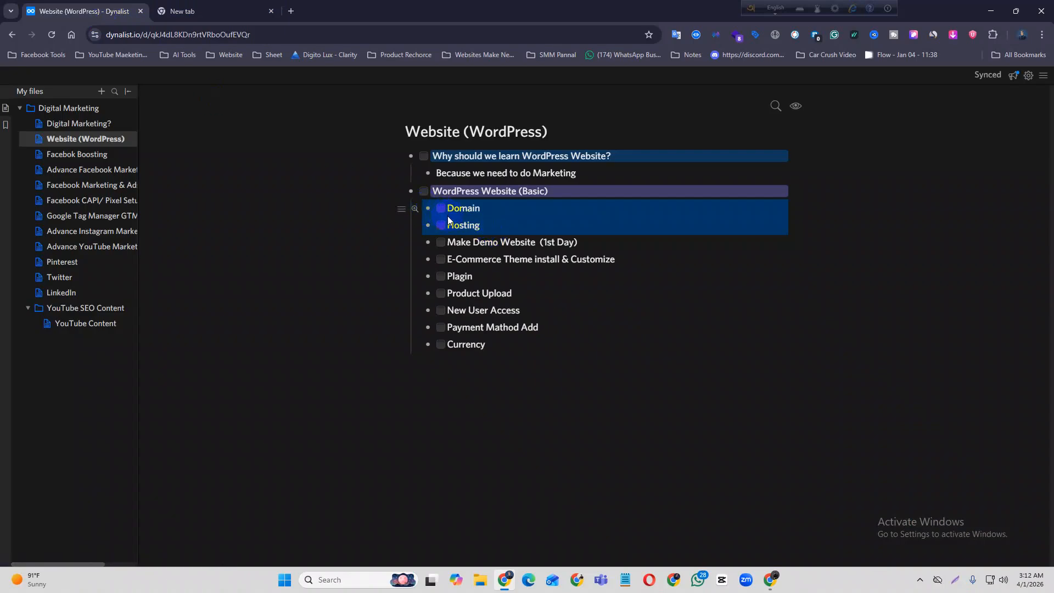
Open the localwp.com website in the blank browser tab
{"action": "left_click", "coordinate": [215, 12]}
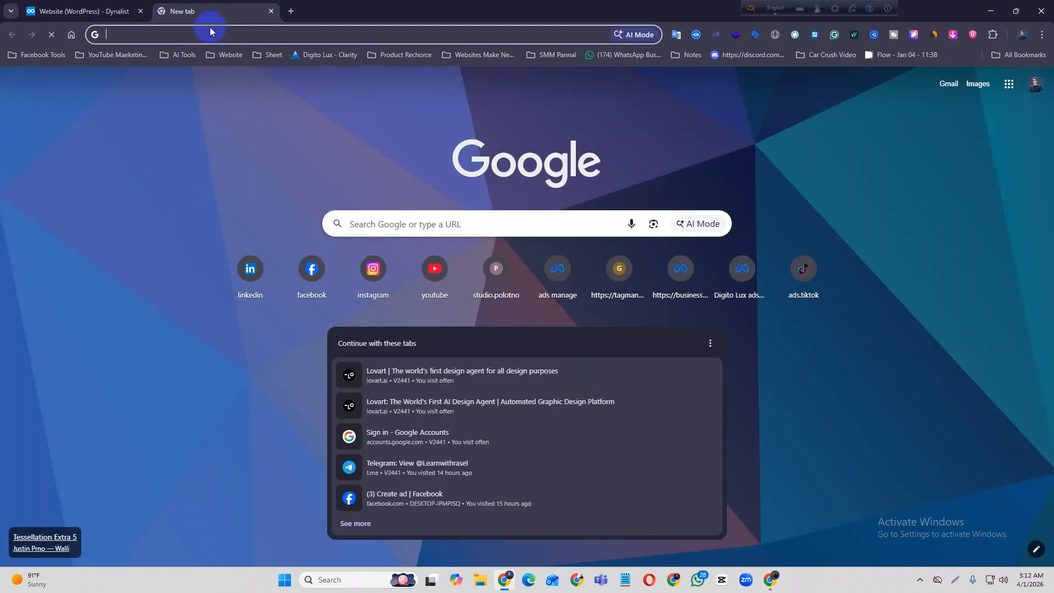
{"action": "left_click", "coordinate": [211, 32]}
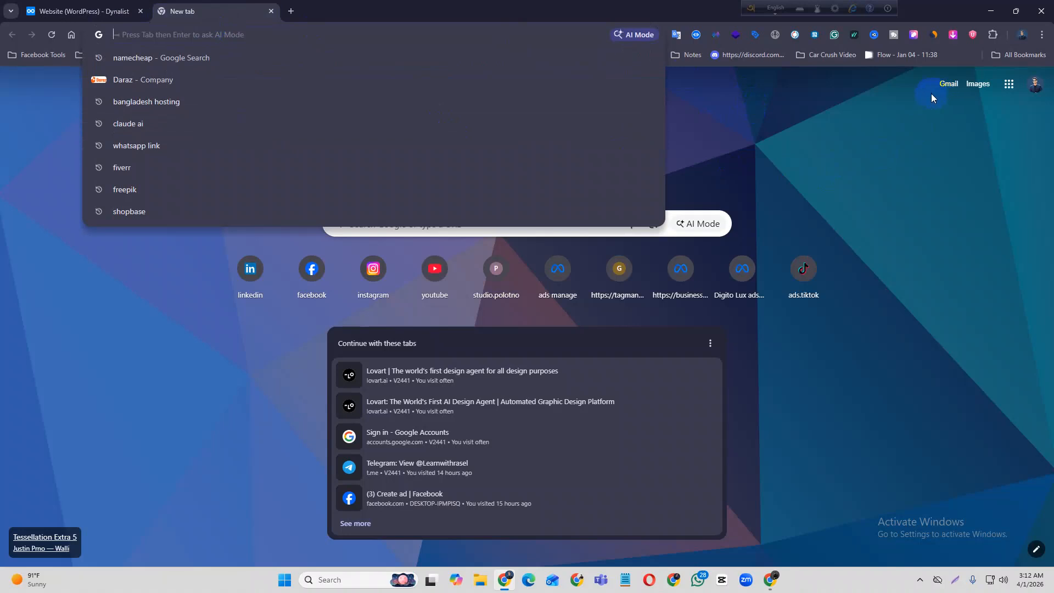
{"action": "left_click", "coordinate": [635, 175]}
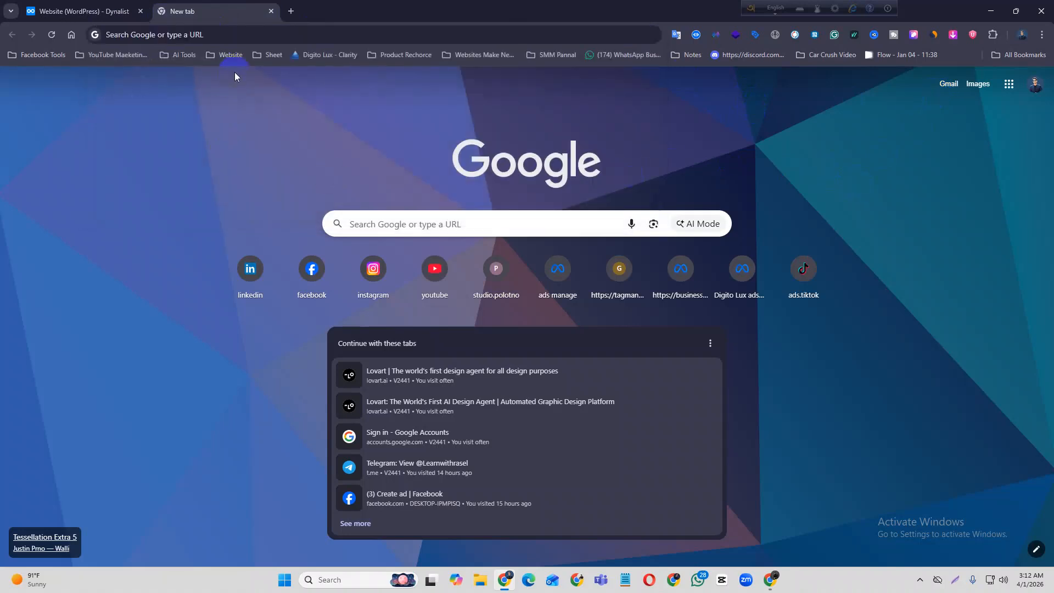
{"action": "left_click", "coordinate": [209, 38]}
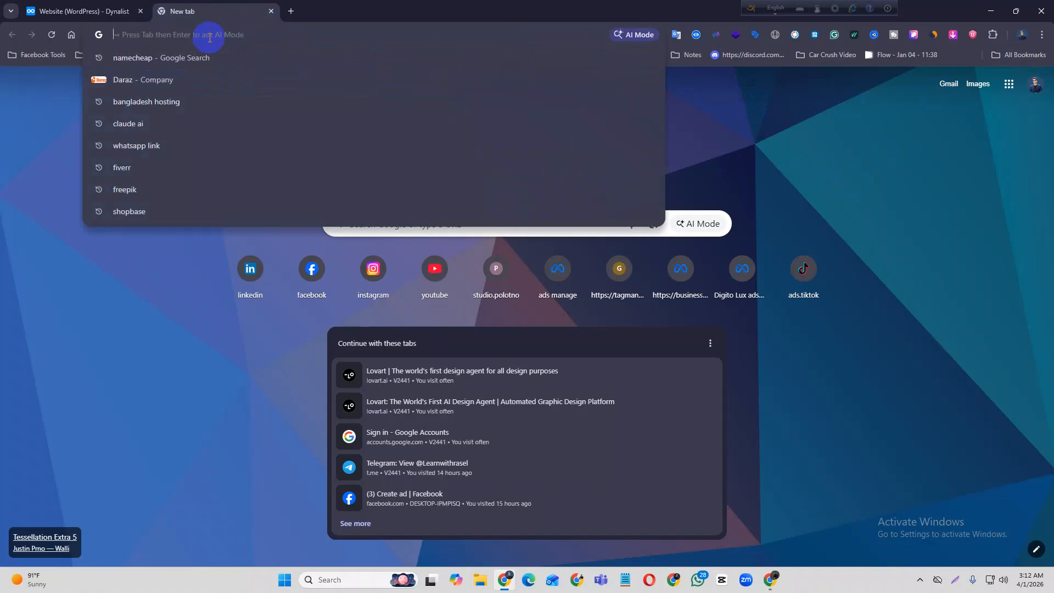
{"action": "type", "text": "loca"}
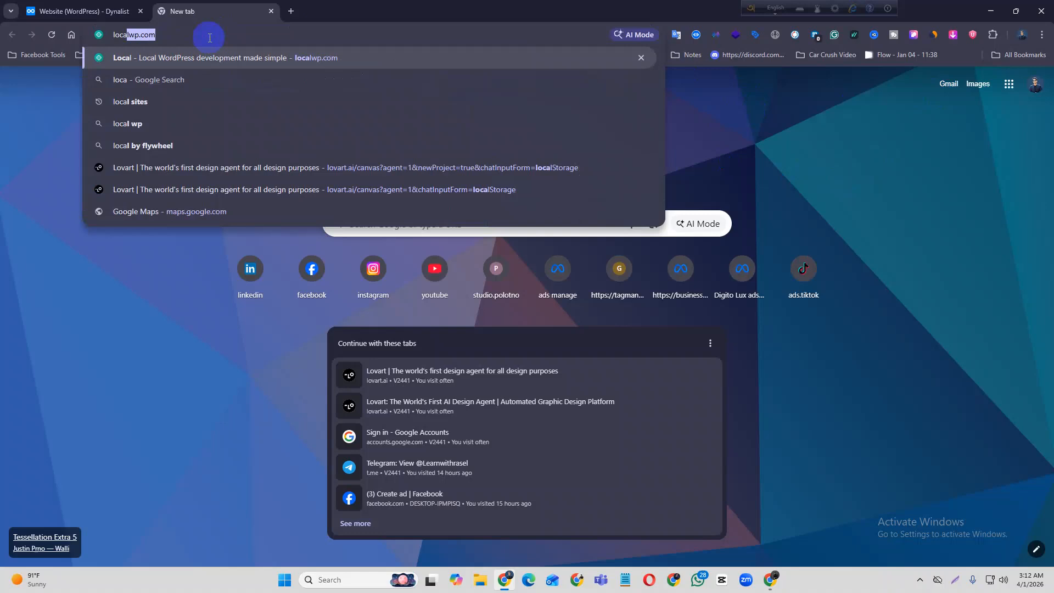
{"action": "type", "text": "l"}
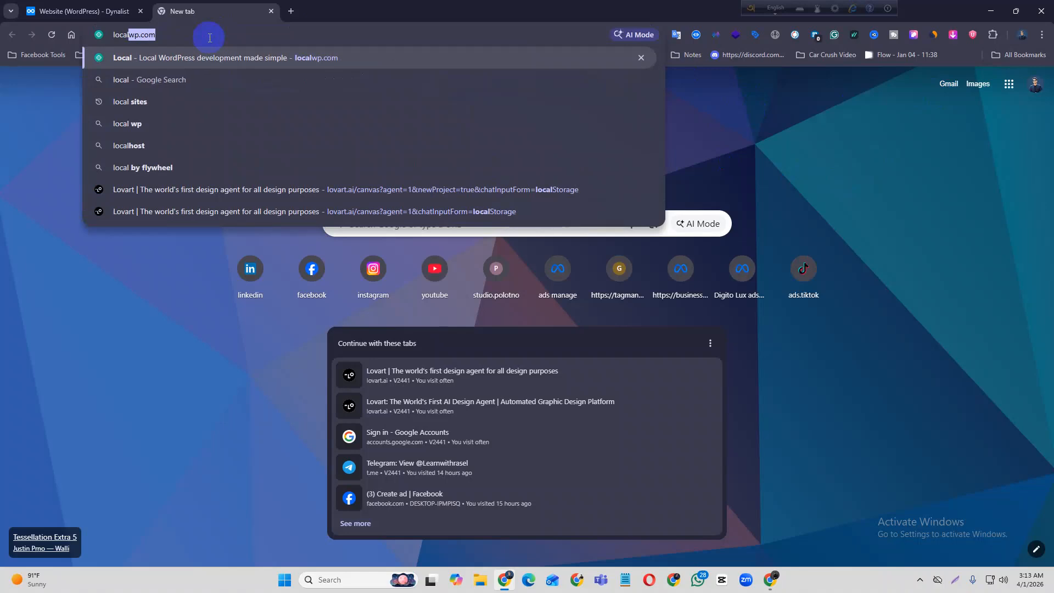
{"action": "type", "text": "w"}
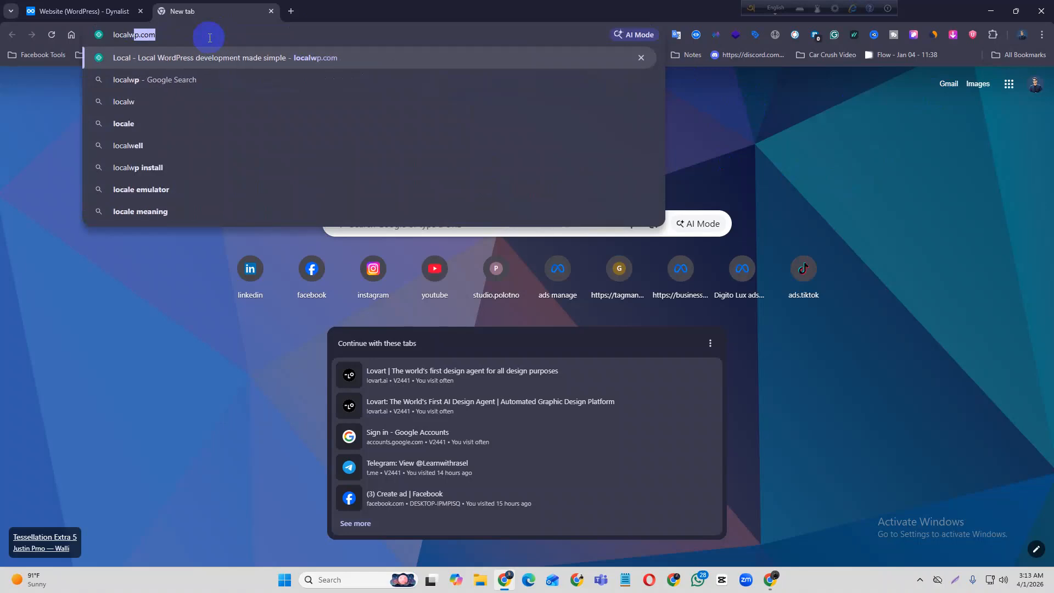
{"action": "type", "text": "p.co"}
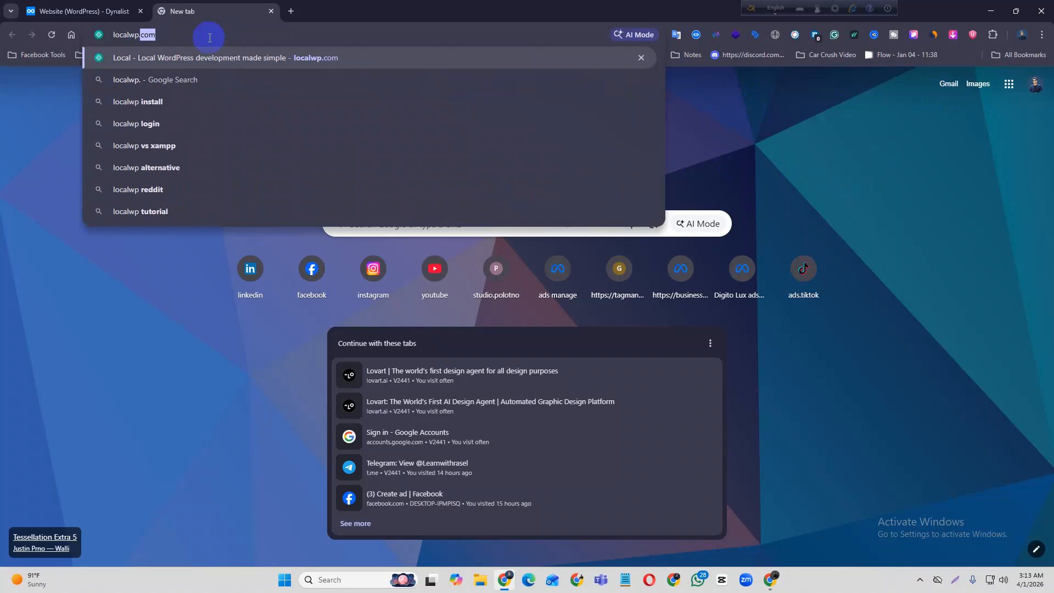
{"action": "type", "text": "m"}
{"action": "left_click_drag", "start_coordinate": [155, 34], "coordinate": [114, 30]}
{"action": "key", "text": "Return"}
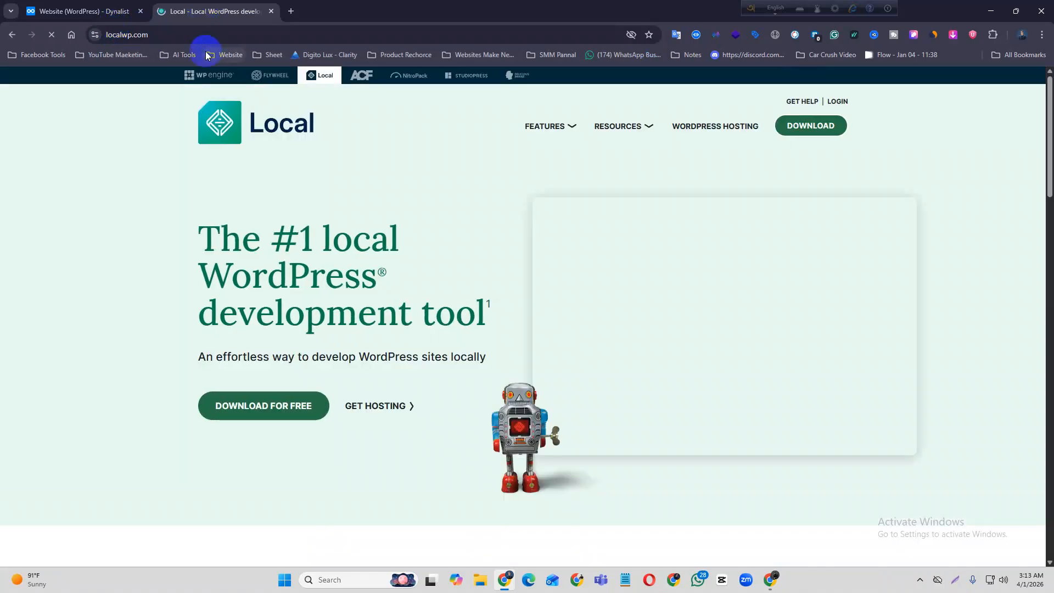
Highlight the localwp name in the website's address and look over the Local homepage
{"action": "left_click", "coordinate": [126, 35]}
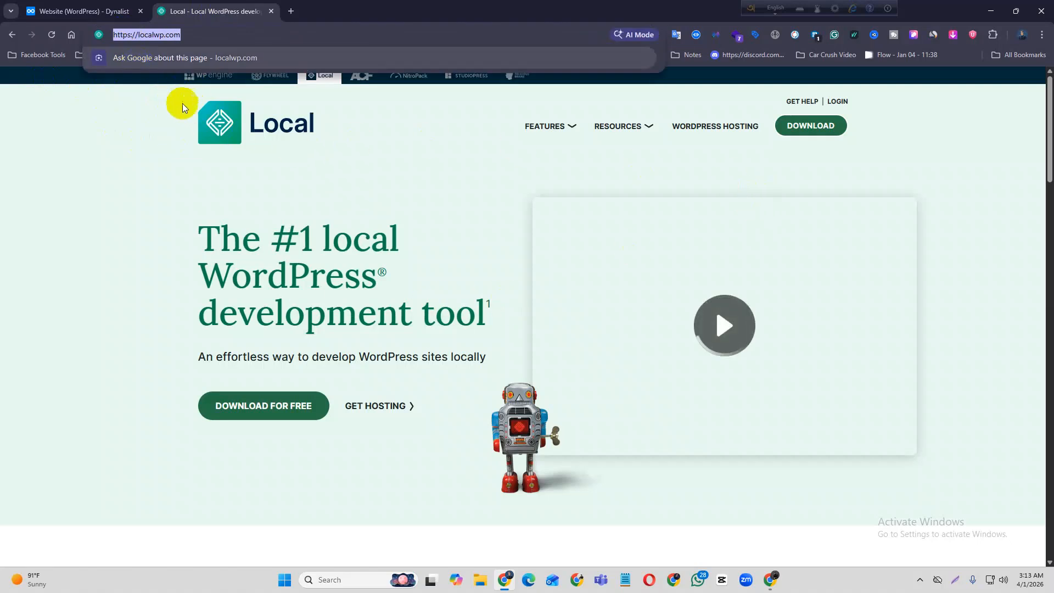
{"action": "scroll", "coordinate": [110, 256], "scroll_direction": "down", "scroll_amount": 5}
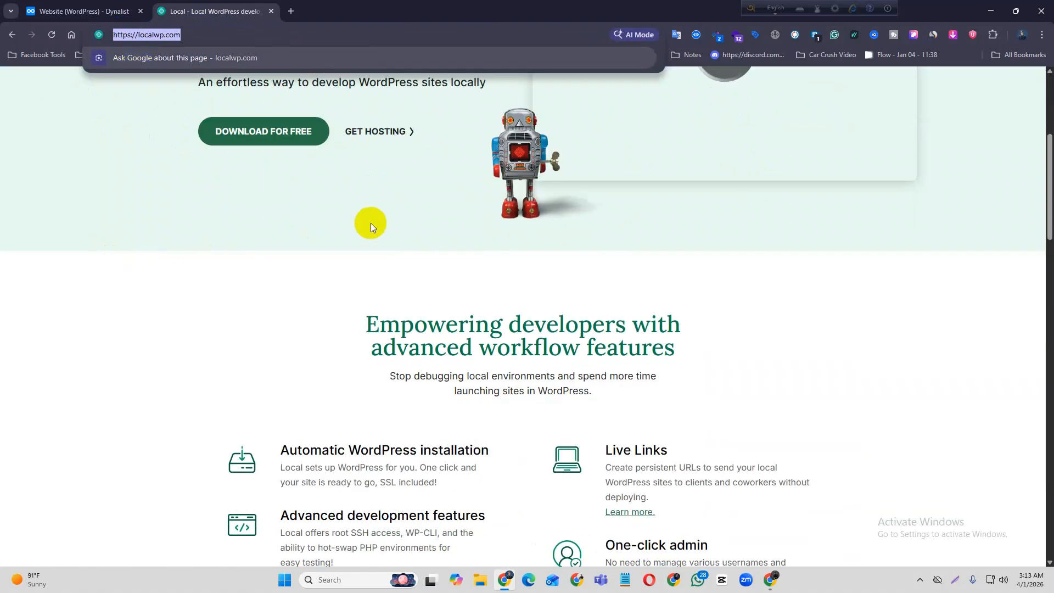
{"action": "scroll", "coordinate": [378, 236], "scroll_direction": "up", "scroll_amount": 5}
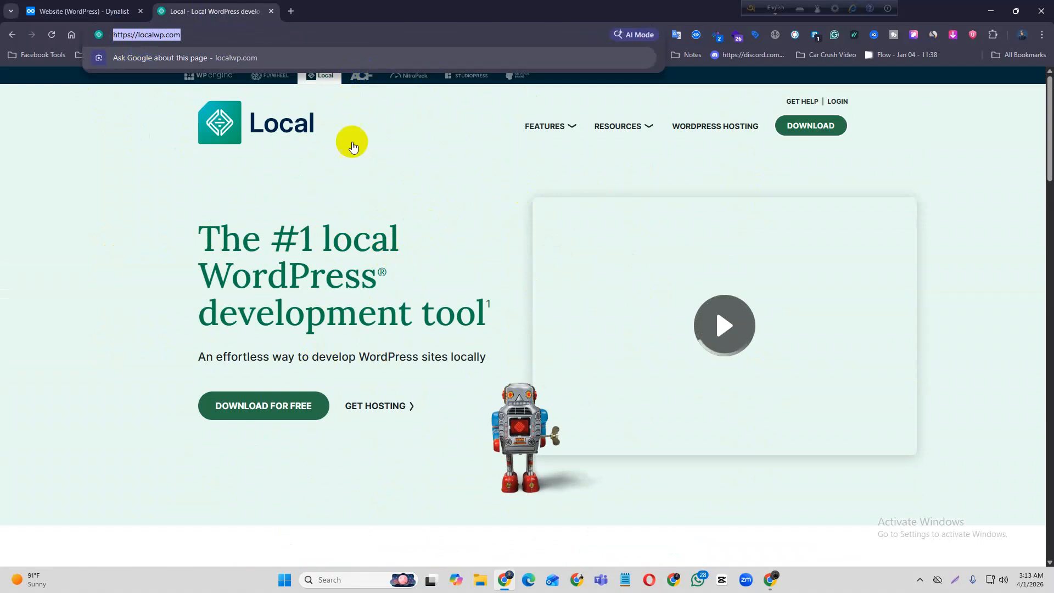
{"action": "double_click", "coordinate": [151, 35]}
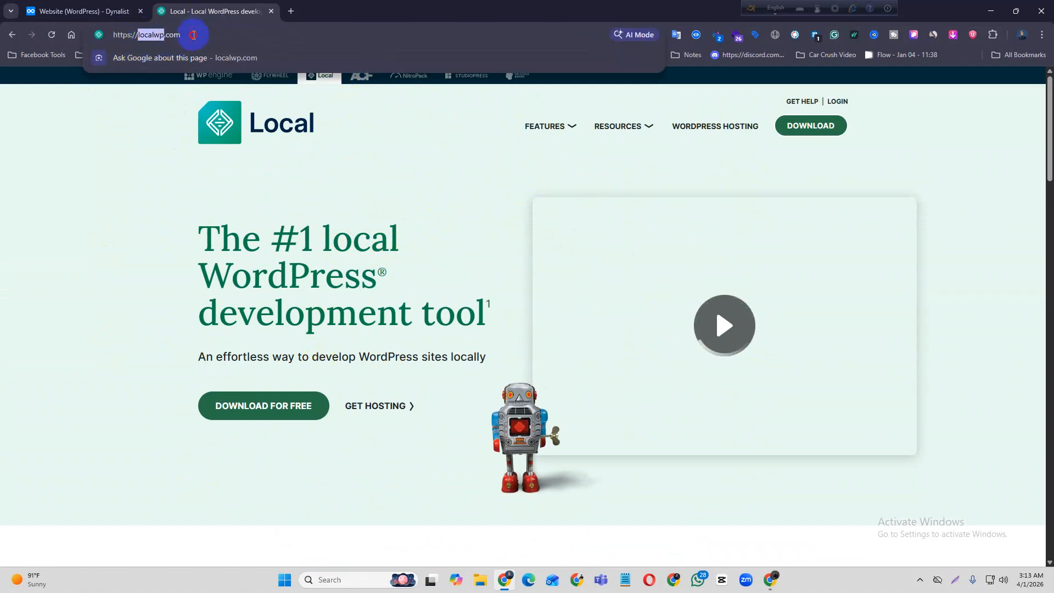
{"action": "left_click", "coordinate": [123, 165]}
{"action": "scroll", "coordinate": [437, 146], "scroll_direction": "down", "scroll_amount": 1}
{"action": "scroll", "coordinate": [437, 148], "scroll_direction": "down", "scroll_amount": 2}
{"action": "scroll", "coordinate": [430, 202], "scroll_direction": "up", "scroll_amount": 3}
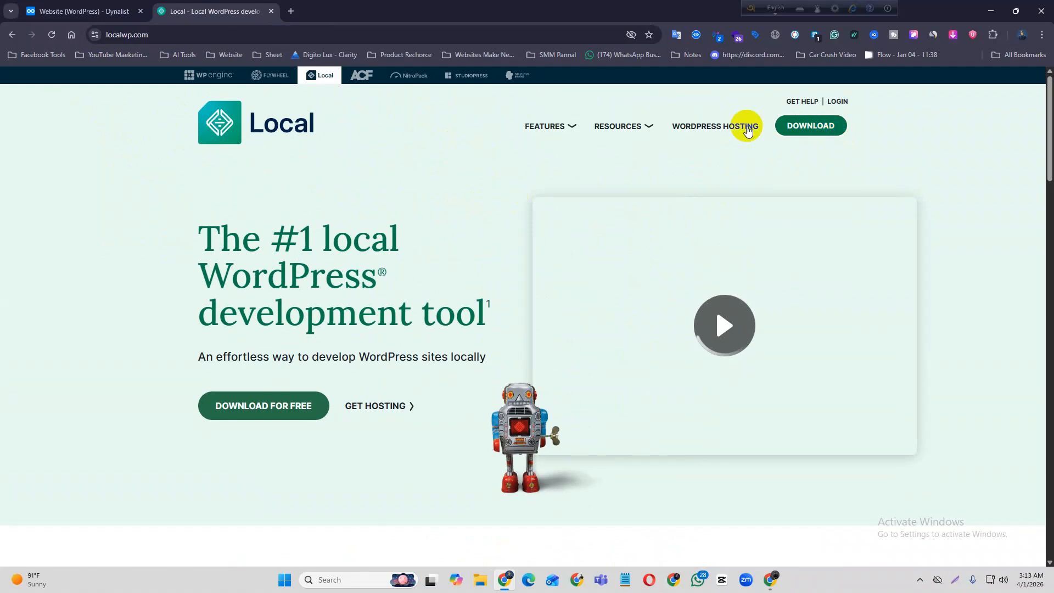
Open the Local download form and choose Windows as the platform
{"action": "left_click", "coordinate": [800, 128]}
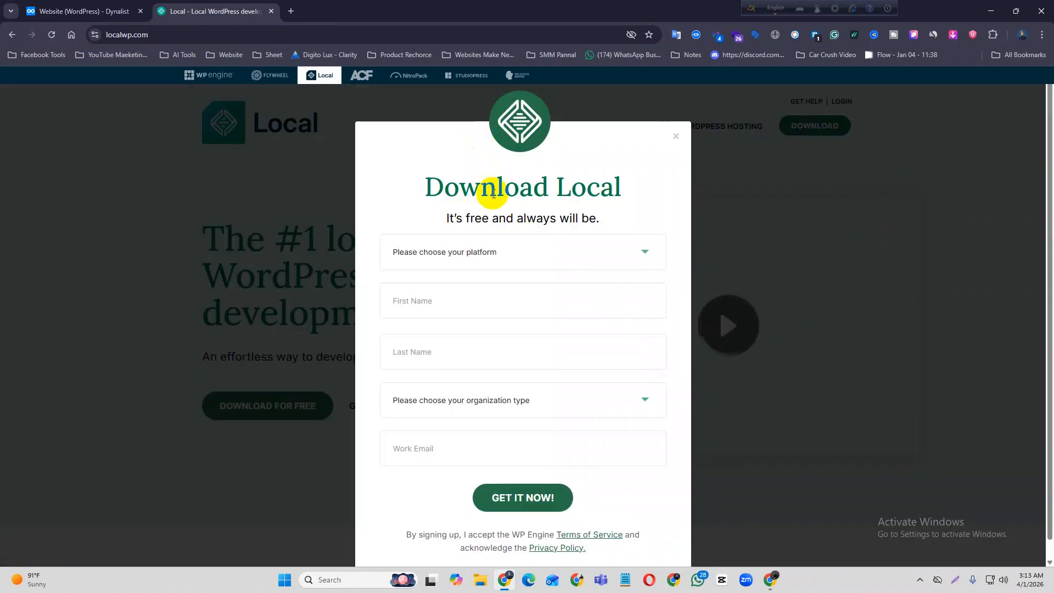
{"action": "scroll", "coordinate": [491, 193], "scroll_direction": "down", "scroll_amount": 1}
{"action": "left_click", "coordinate": [449, 236]}
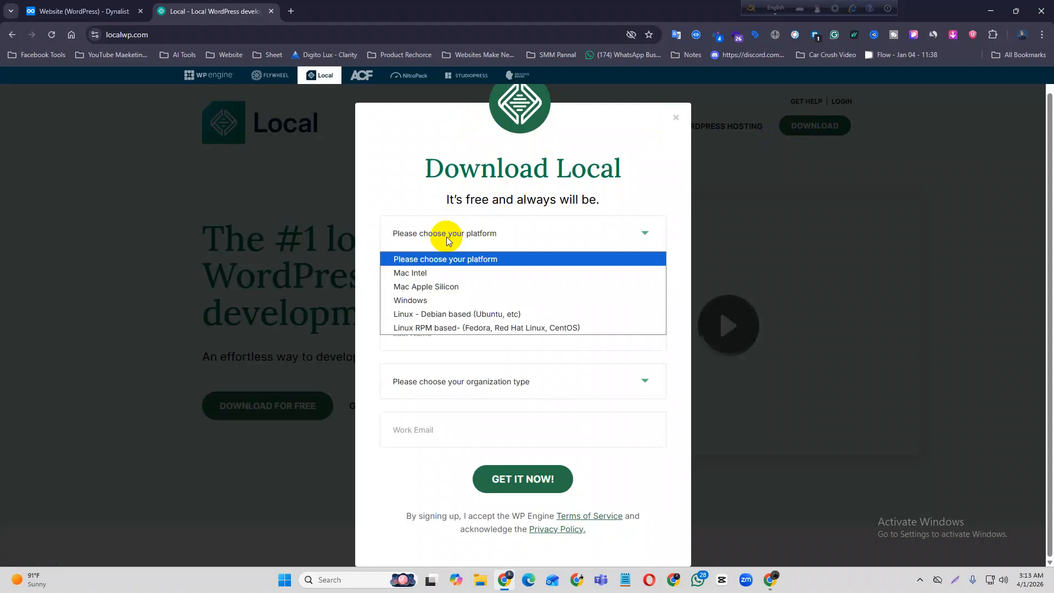
{"action": "left_click", "coordinate": [416, 301]}
Fill in the first name, last name and work email from the saved contact, and set the organization type to Other
{"action": "left_click", "coordinate": [434, 283]}
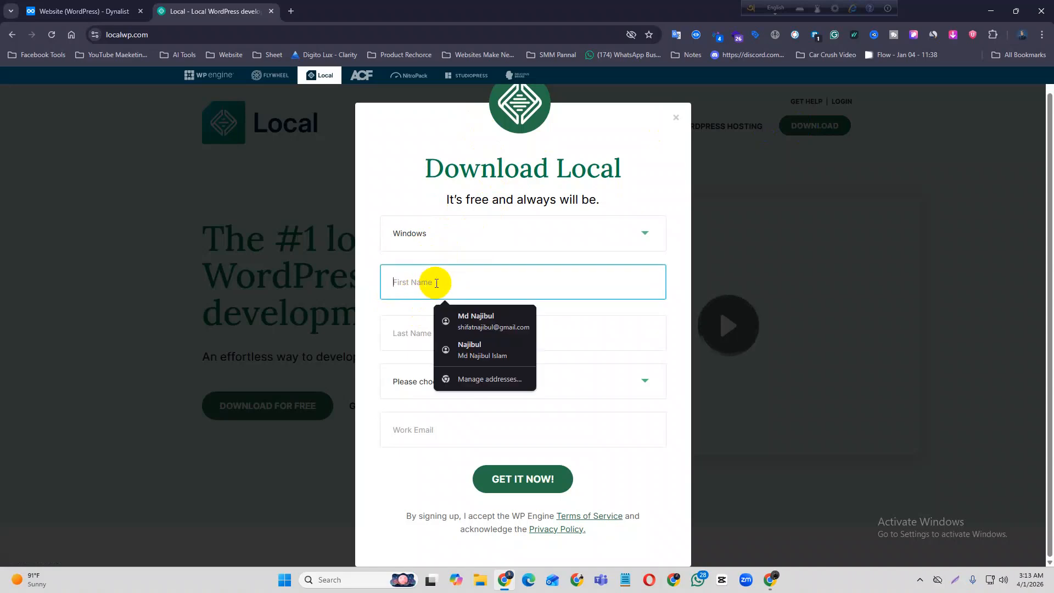
{"action": "left_click", "coordinate": [487, 320]}
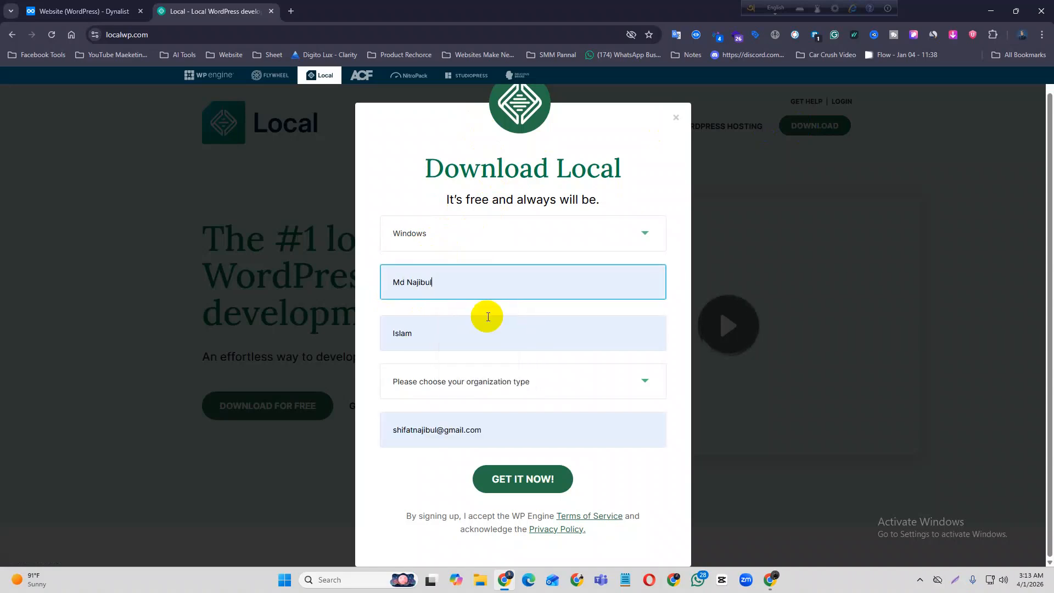
{"action": "left_click", "coordinate": [456, 384]}
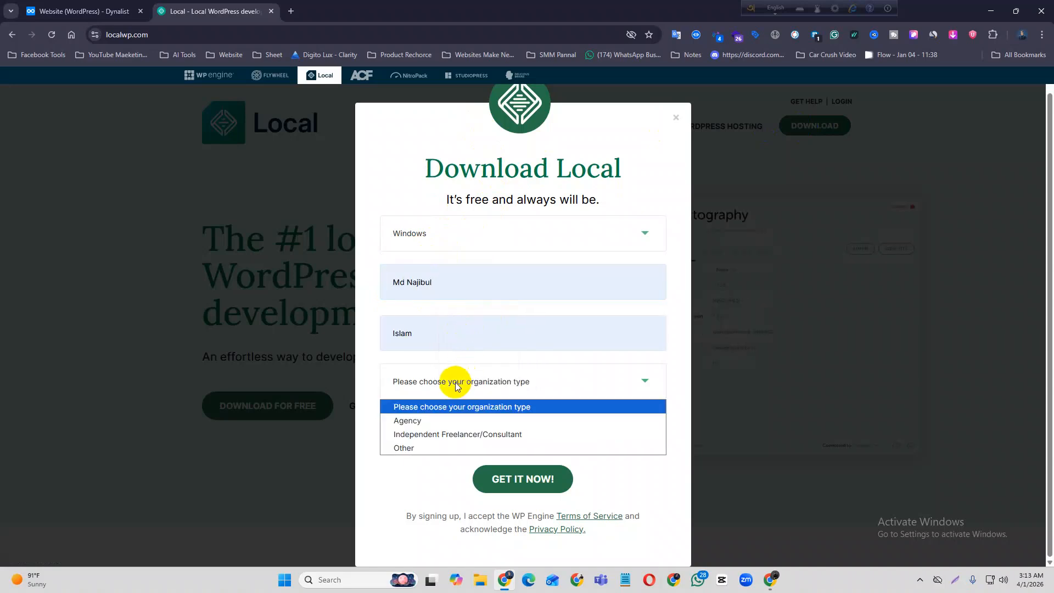
{"action": "left_click", "coordinate": [424, 449]}
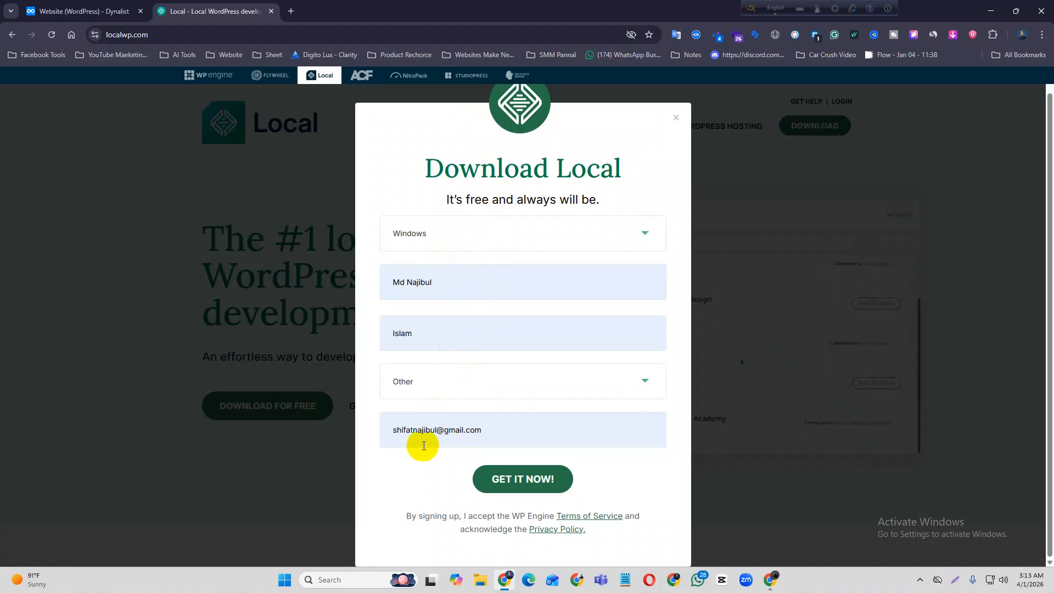
Check the filled-in name and email fields, submit the form to download Local, and view the download's progress
{"action": "left_click", "coordinate": [447, 430]}
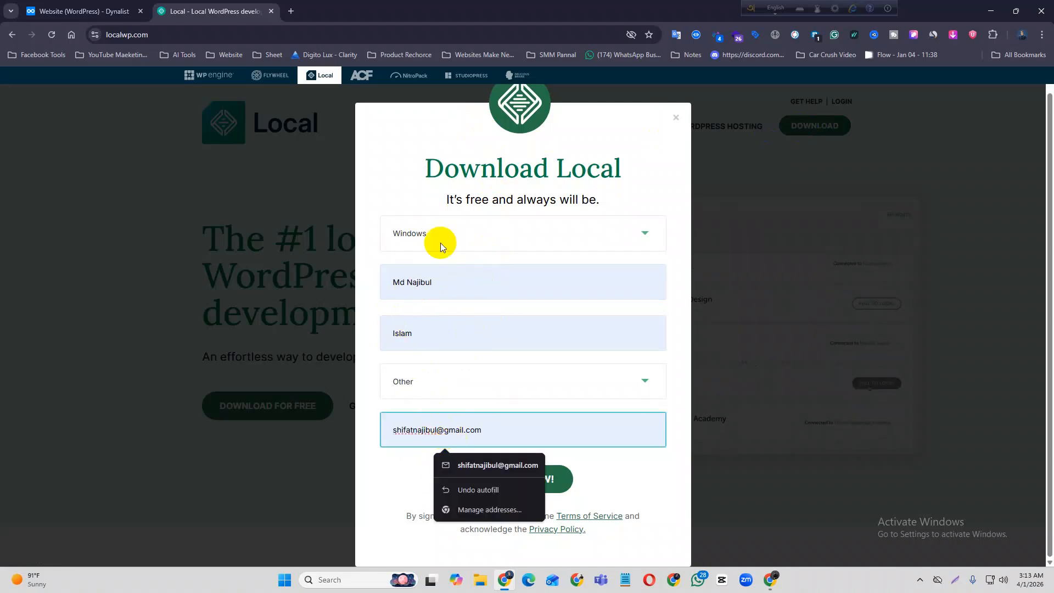
{"action": "left_click", "coordinate": [406, 283]}
{"action": "left_click", "coordinate": [414, 328]}
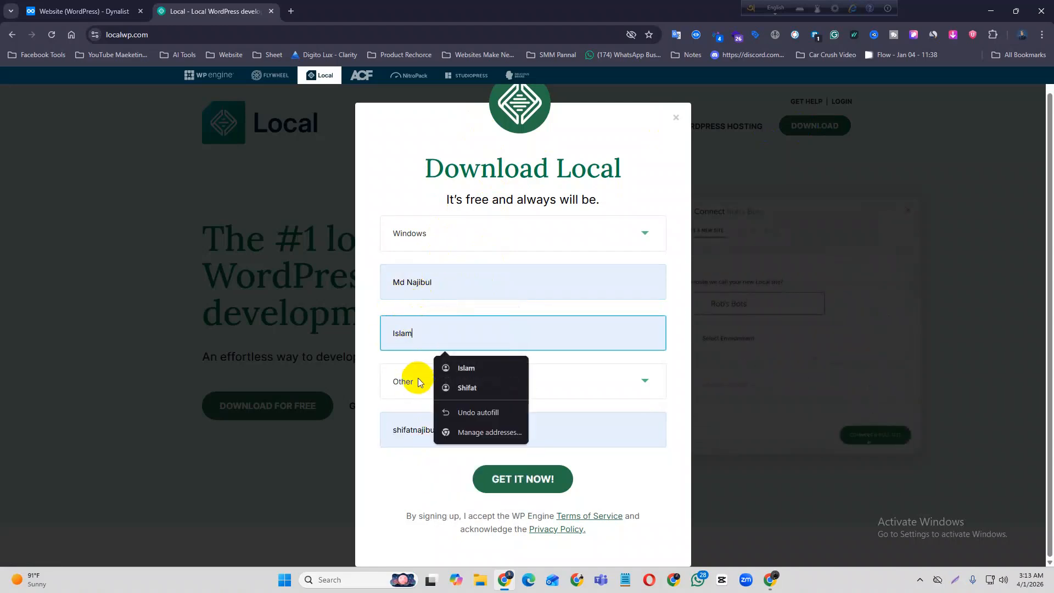
{"action": "left_click", "coordinate": [402, 435]}
{"action": "left_click", "coordinate": [712, 493]}
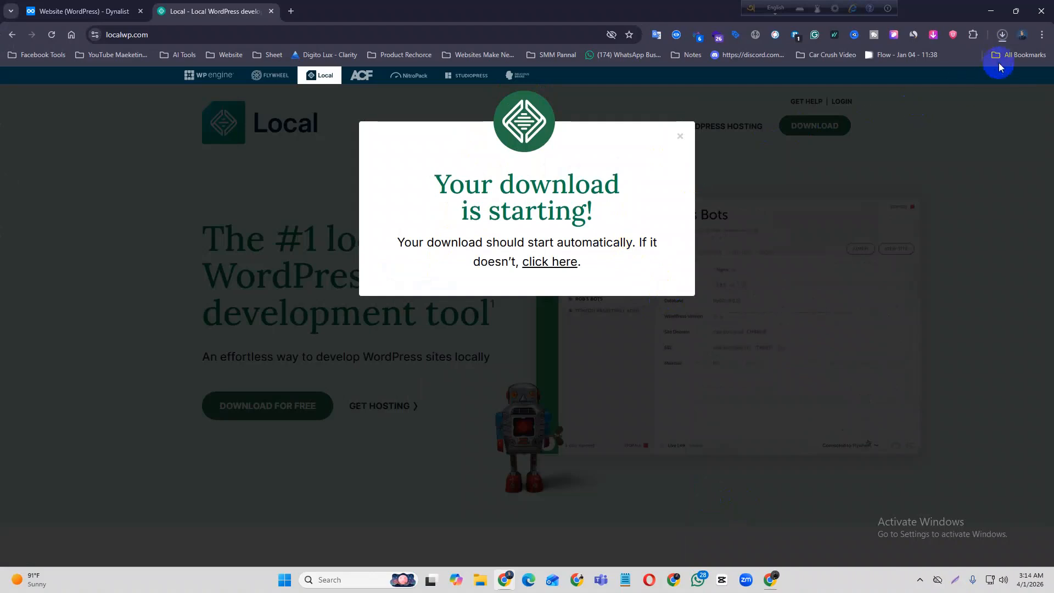
{"action": "left_click", "coordinate": [1003, 35]}
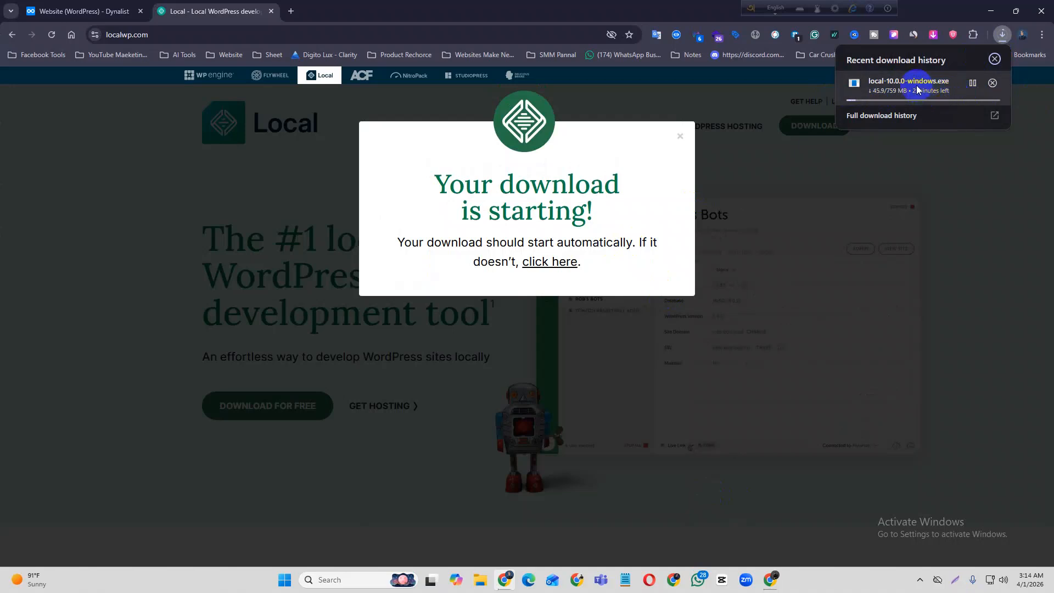
Open the pantheon.io website in a new browser tab
{"action": "left_click", "coordinate": [291, 11]}
{"action": "left_click", "coordinate": [280, 35]}
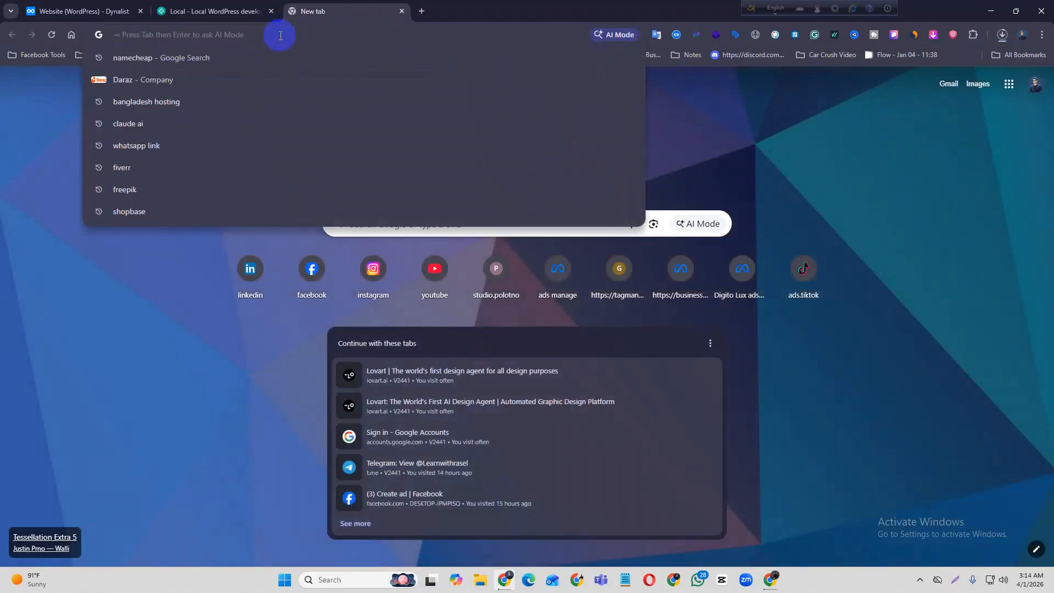
{"action": "type", "text": "panth"}
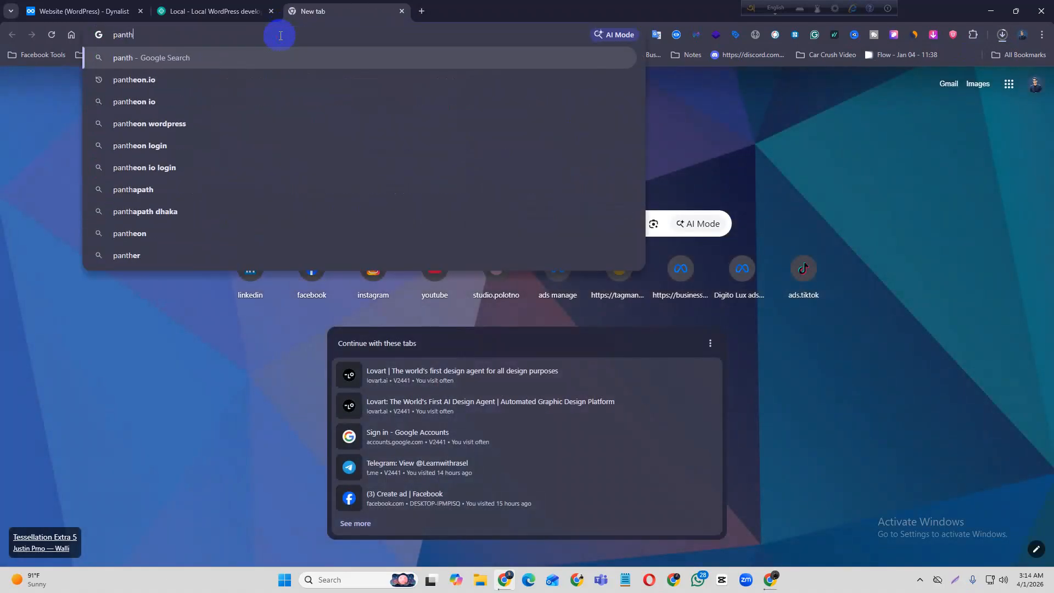
{"action": "left_click", "coordinate": [154, 79]}
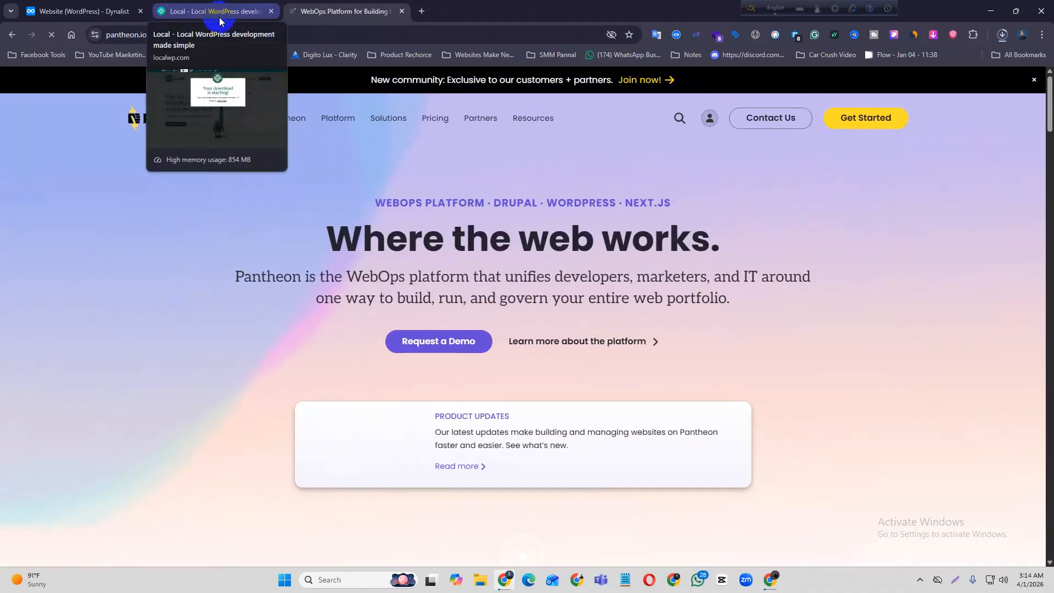
Compare the Local and Pantheon homepages, close the Pantheon page, and stay on the Local page
{"action": "left_click", "coordinate": [231, 12]}
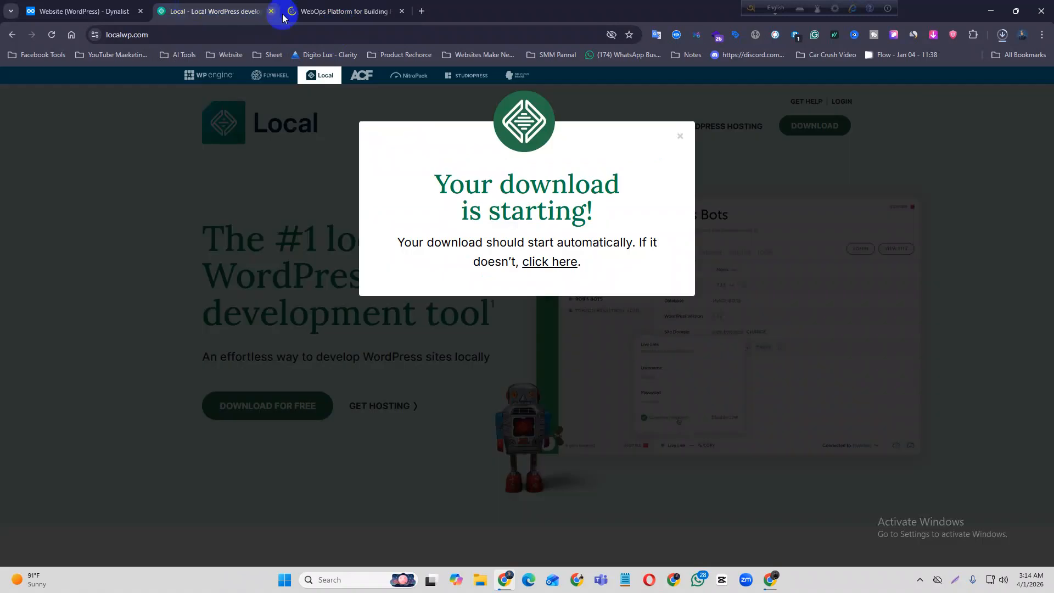
{"action": "left_click", "coordinate": [329, 11]}
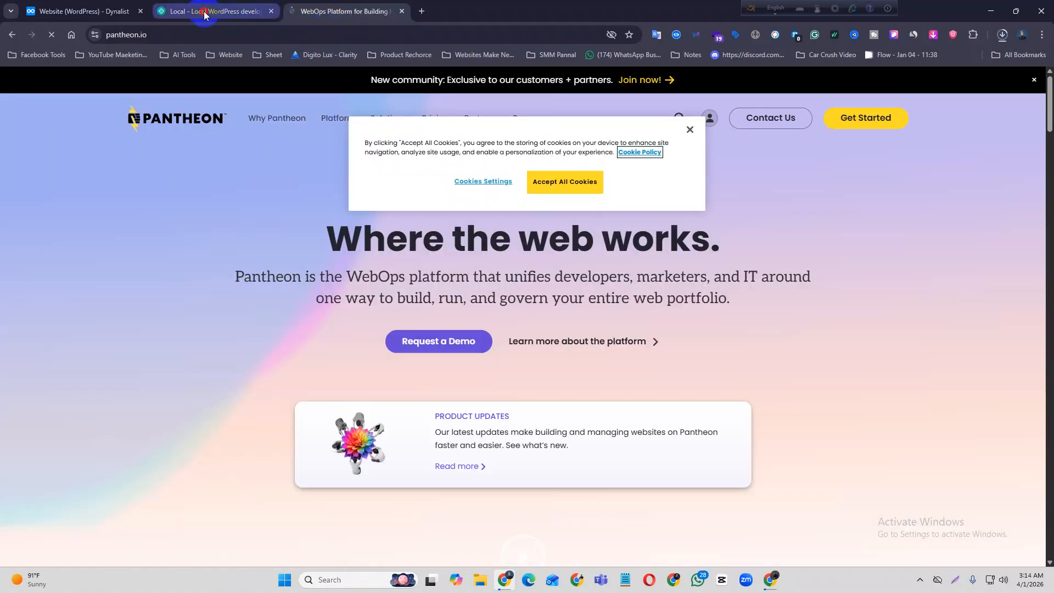
{"action": "left_click", "coordinate": [205, 15]}
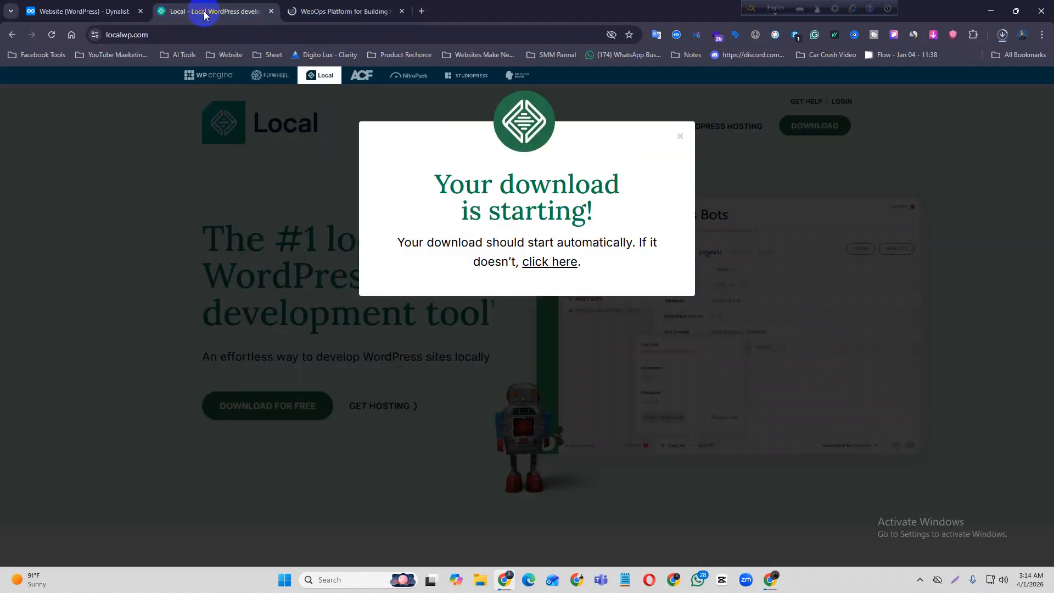
{"action": "left_click", "coordinate": [341, 11]}
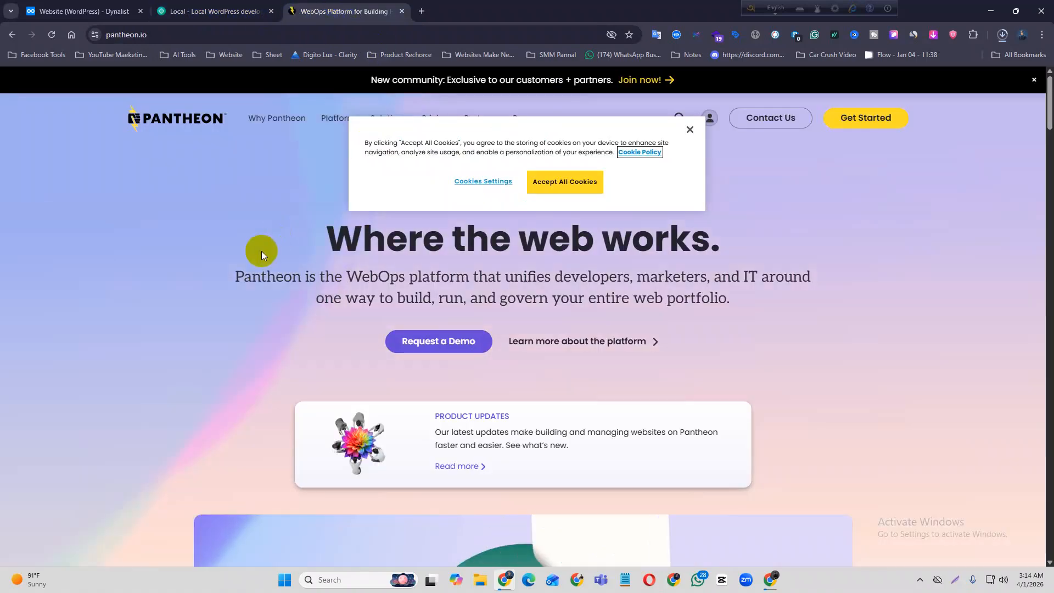
{"action": "scroll", "coordinate": [291, 241], "scroll_direction": "down", "scroll_amount": 10}
{"action": "left_click", "coordinate": [227, 7]}
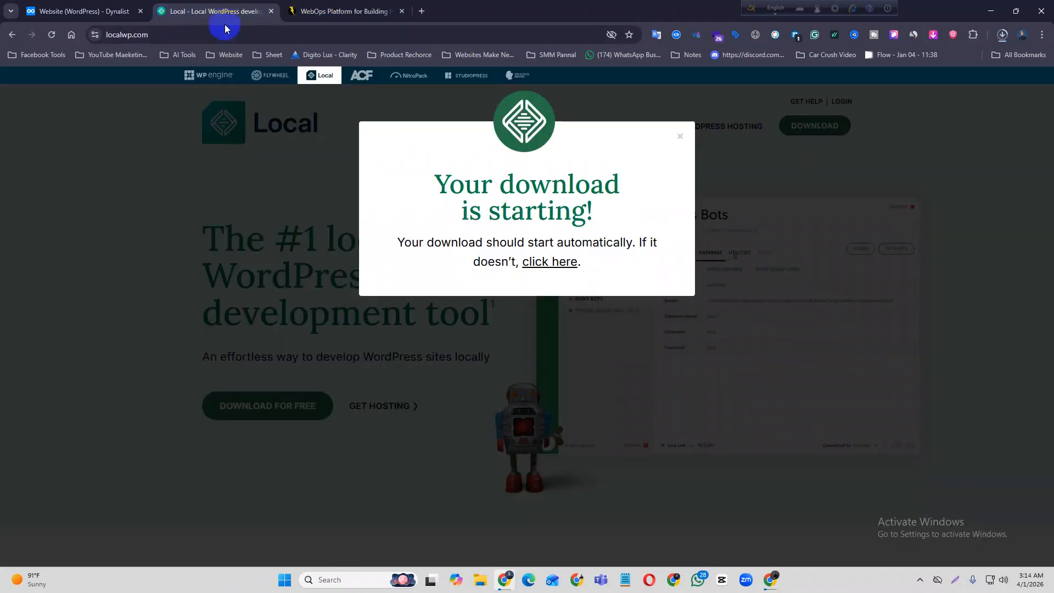
{"action": "left_click", "coordinate": [403, 12]}
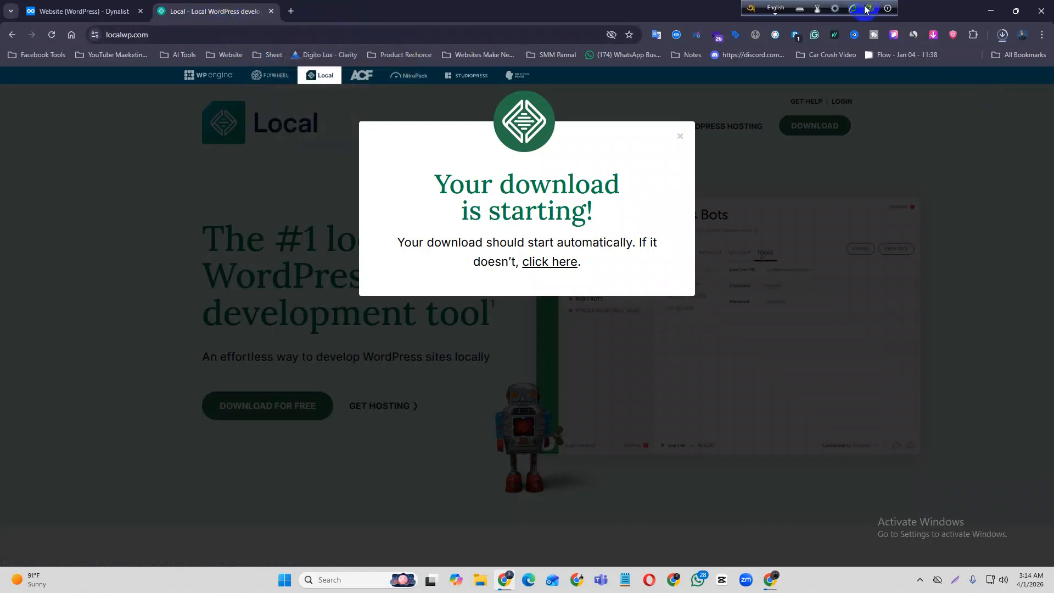
Find the downloaded local-10.0.0-windows.exe in the Downloads folder
{"action": "left_click", "coordinate": [1003, 34]}
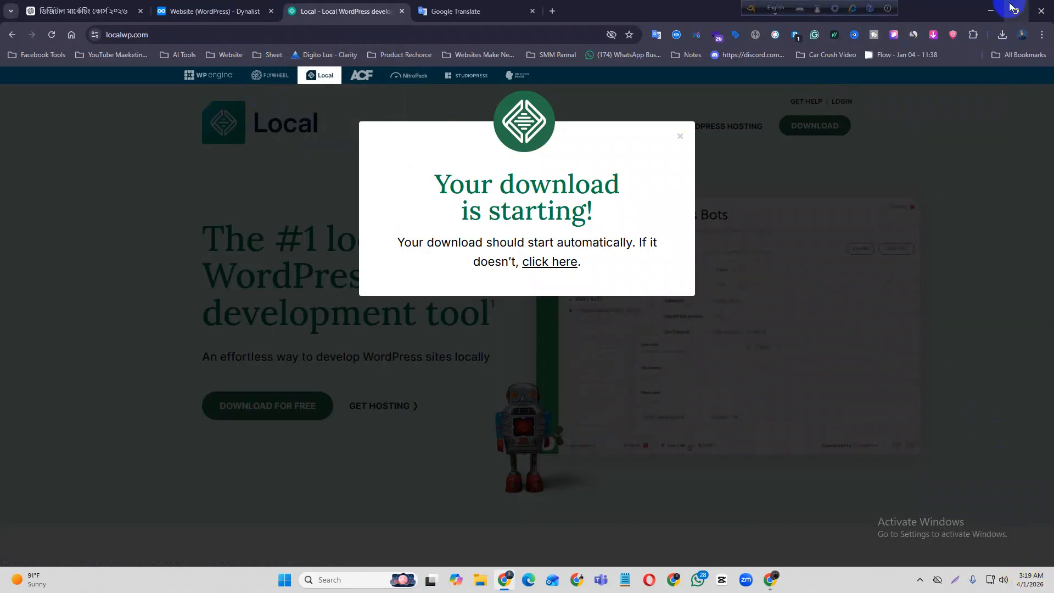
{"action": "left_click", "coordinate": [1003, 34]}
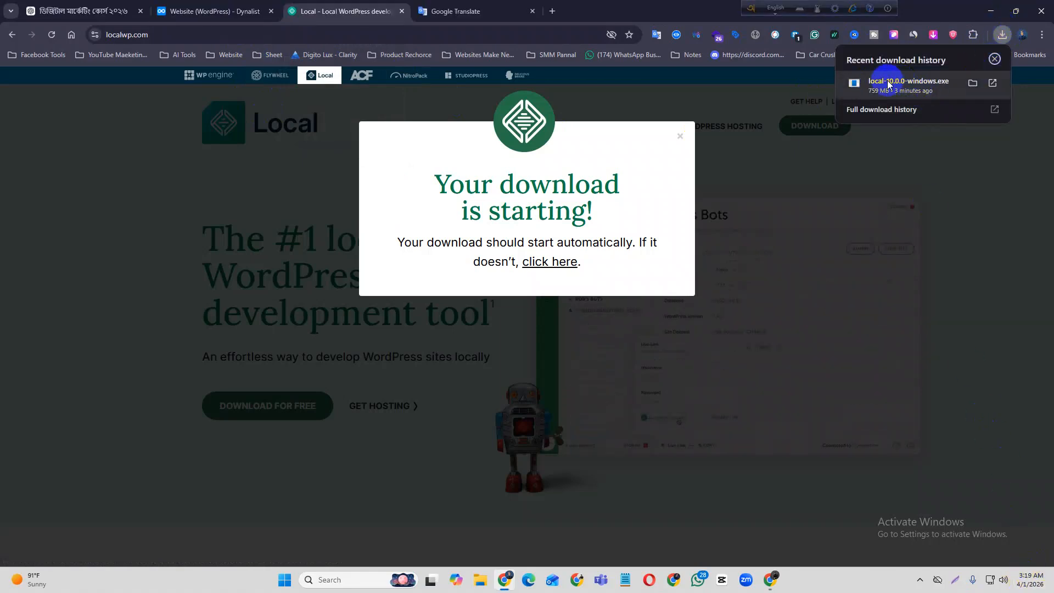
{"action": "left_click", "coordinate": [973, 83]}
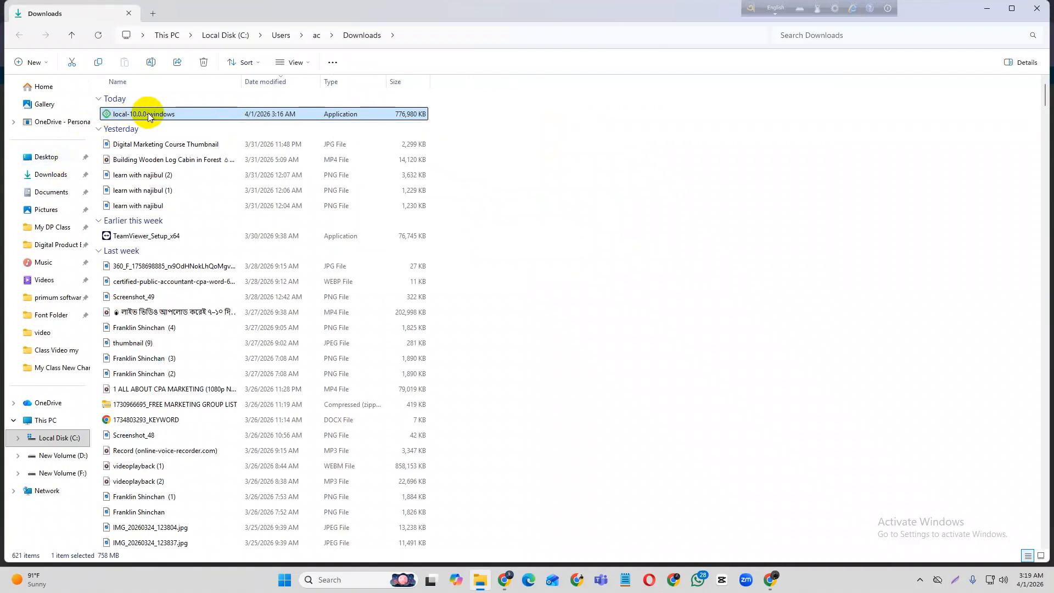
{"action": "left_click", "coordinate": [64, 174]}
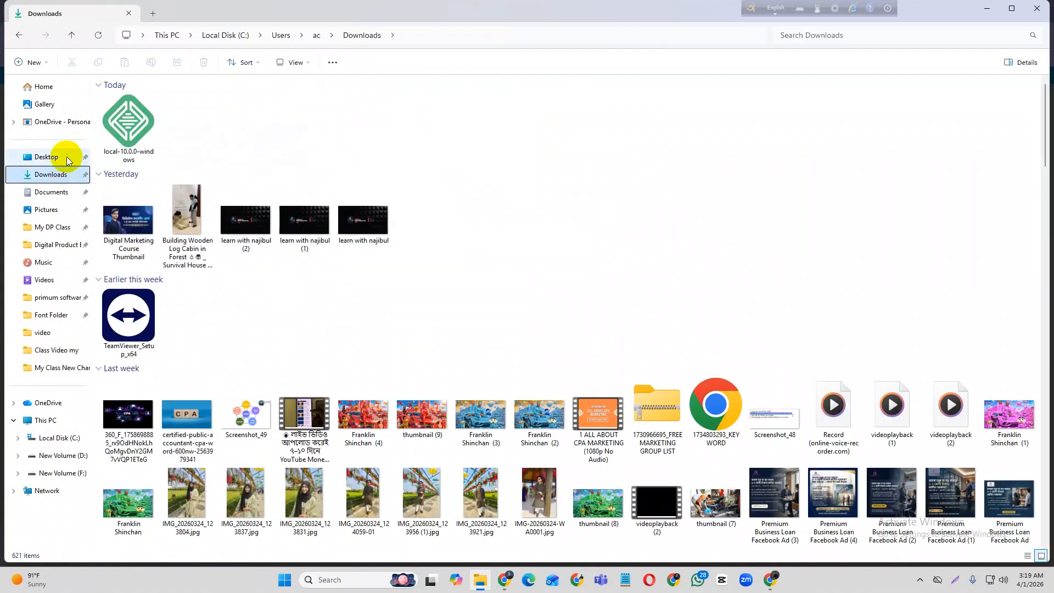
Run the local-10.0.0-windows installer and install Local only for the current user in the default destination folder
{"action": "left_click", "coordinate": [137, 130]}
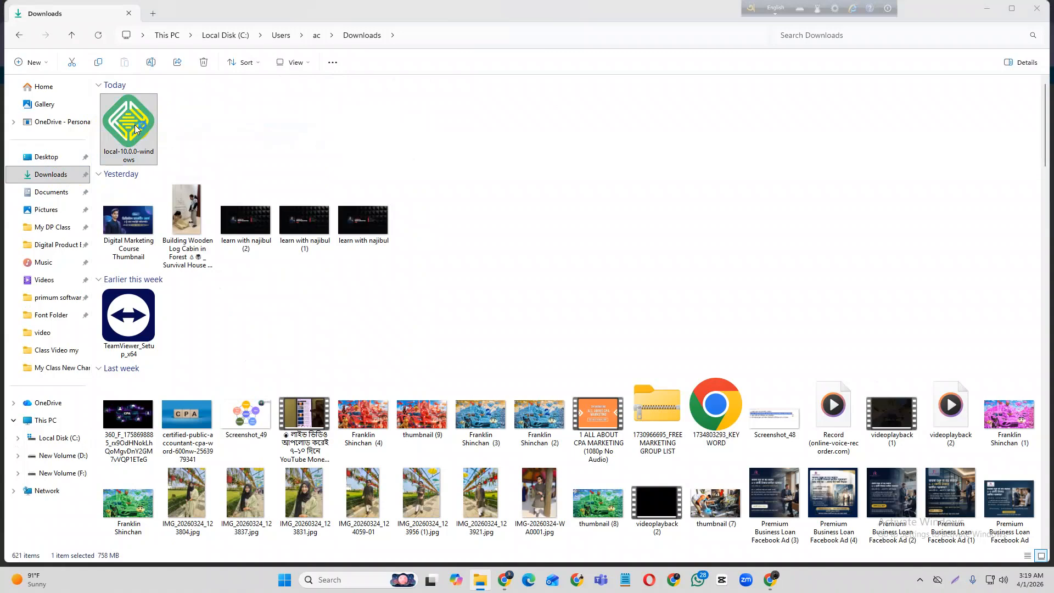
{"action": "left_click", "coordinate": [136, 129]}
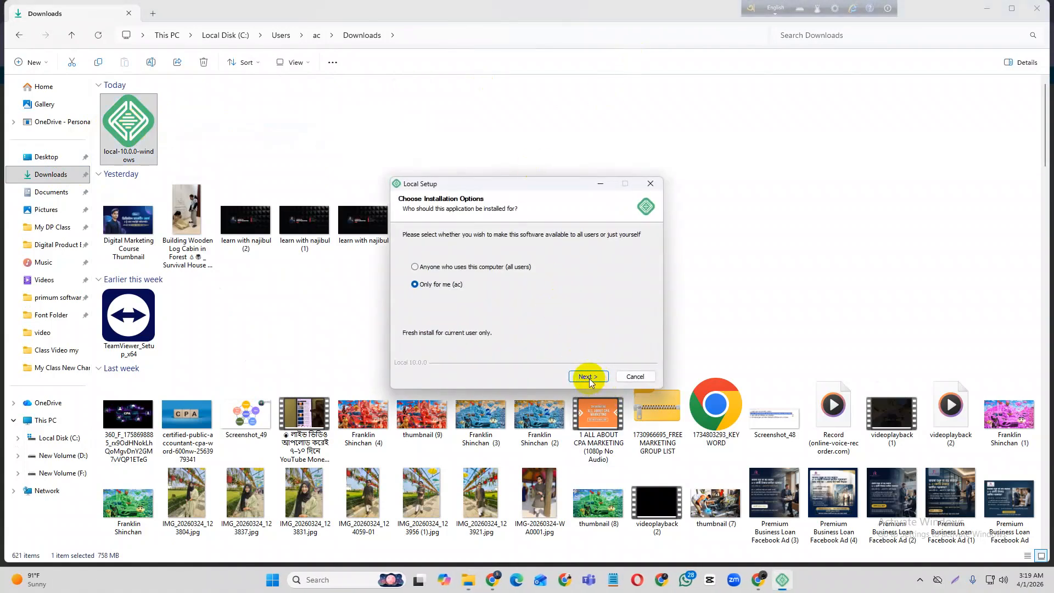
{"action": "left_click", "coordinate": [588, 377]}
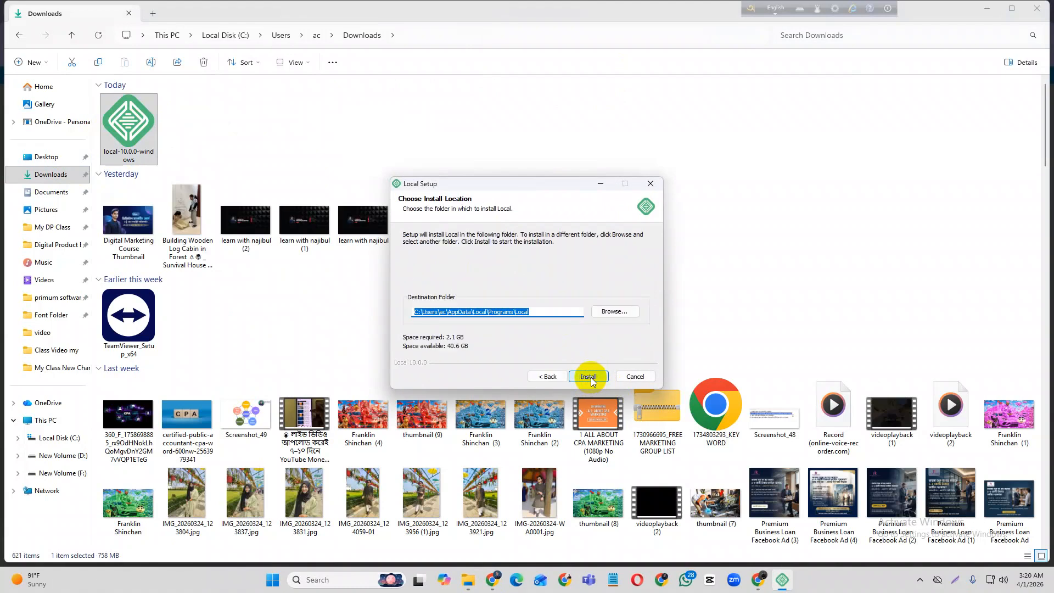
{"action": "left_click", "coordinate": [588, 377]}
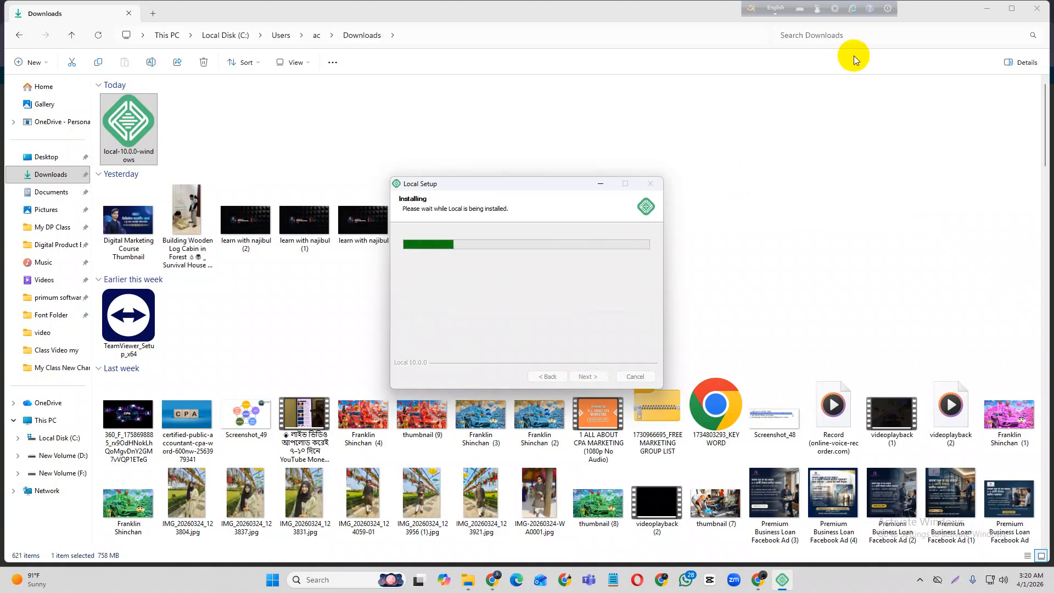
Minimize the open folder and browser windows and finish the Local setup with Run Local enabled
{"action": "left_click", "coordinate": [989, 10]}
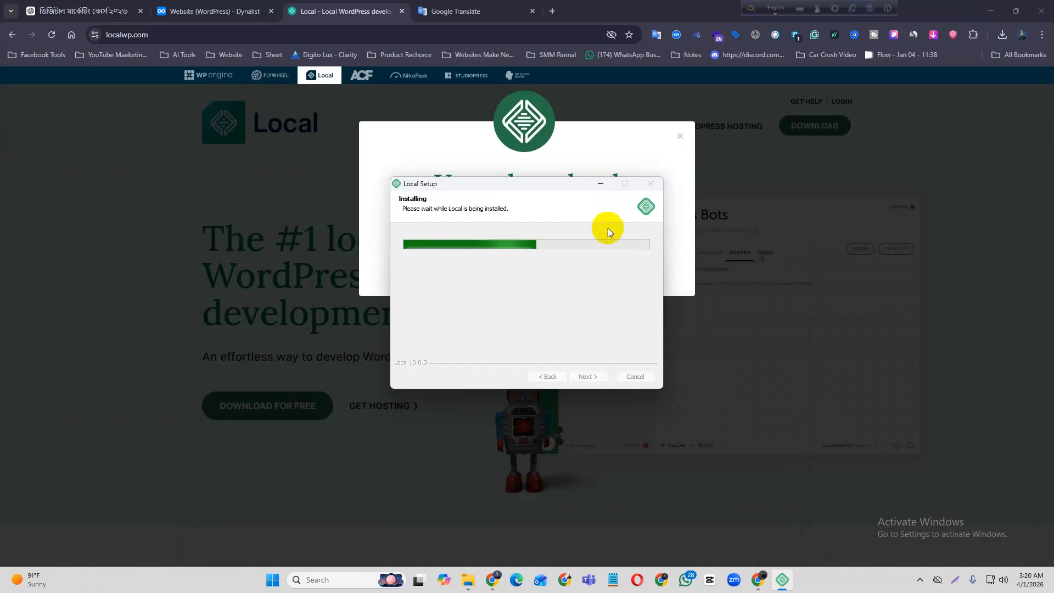
{"action": "left_click", "coordinate": [991, 11]}
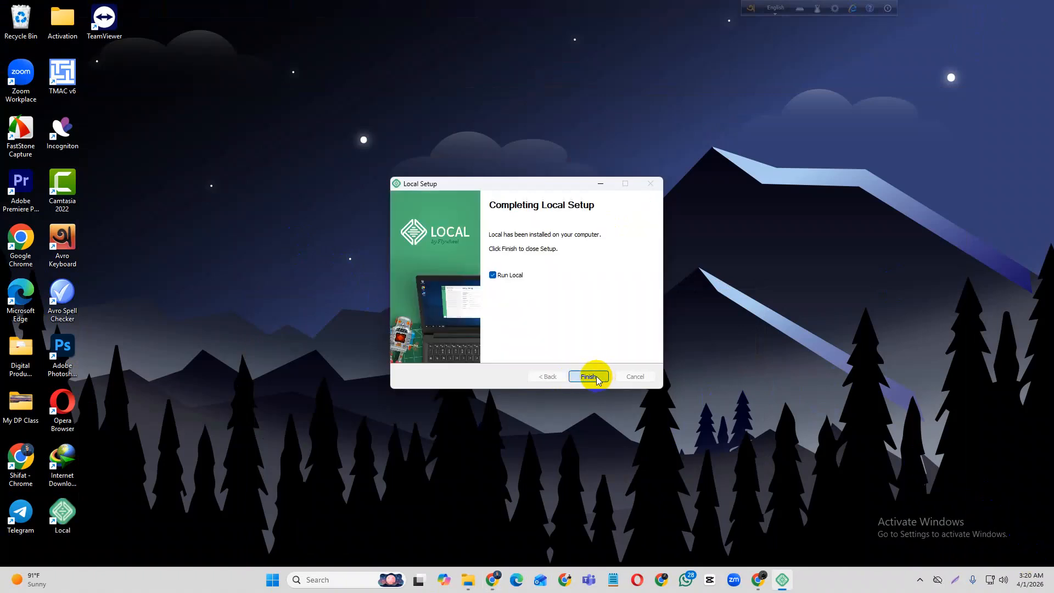
{"action": "left_click", "coordinate": [596, 378]}
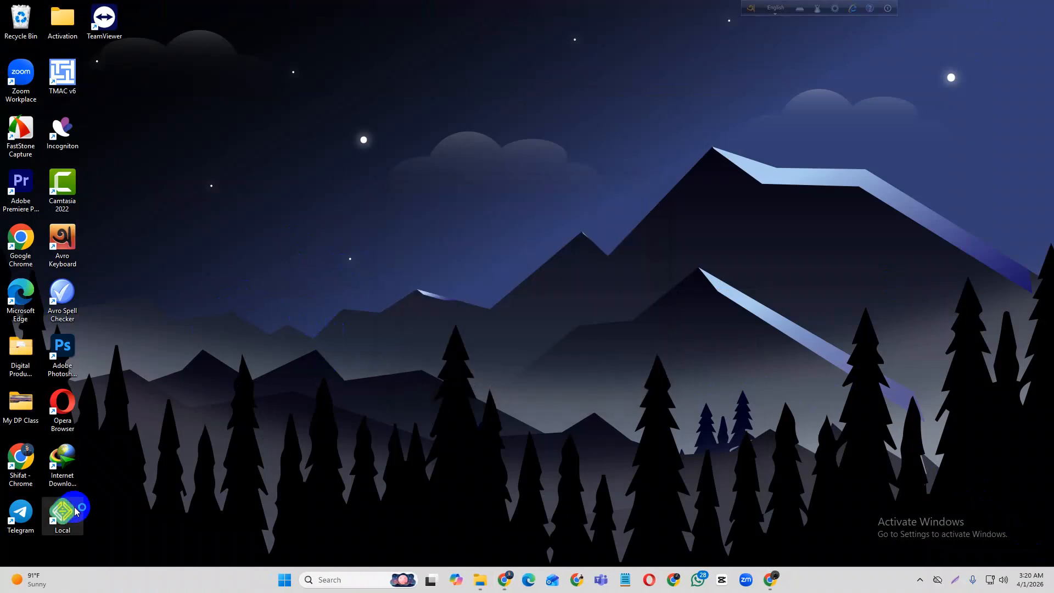
Launch Local from its desktop shortcut and maximize its window
{"action": "double_click", "coordinate": [63, 526]}
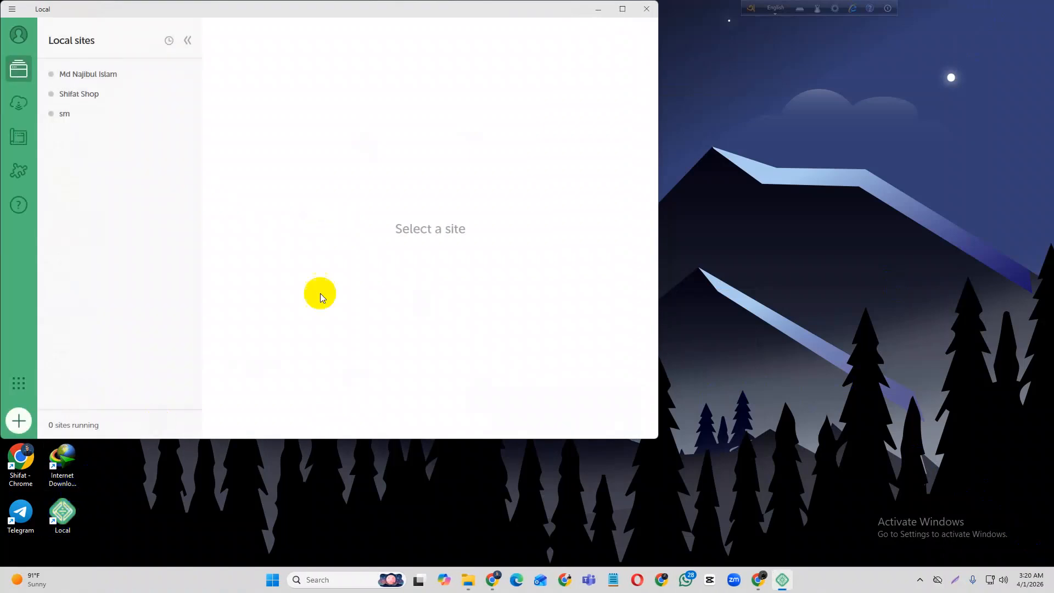
{"action": "left_click", "coordinate": [622, 9]}
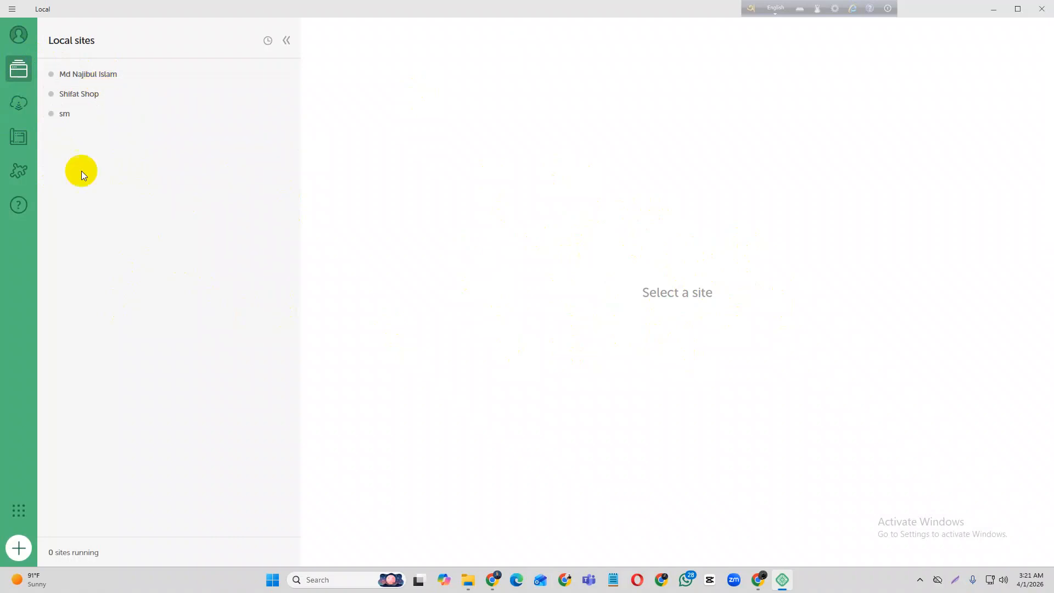
Start a new site in Local and enter the site name "Leran With" followed by the owner's first name
{"action": "left_click", "coordinate": [20, 549]}
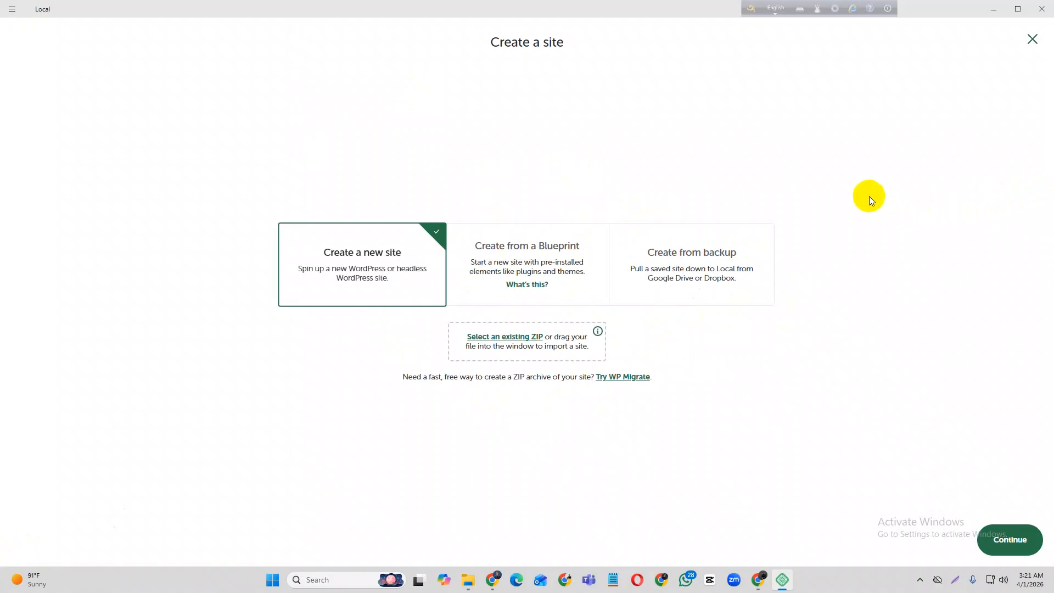
{"action": "left_click", "coordinate": [390, 259]}
{"action": "left_click", "coordinate": [1010, 540]}
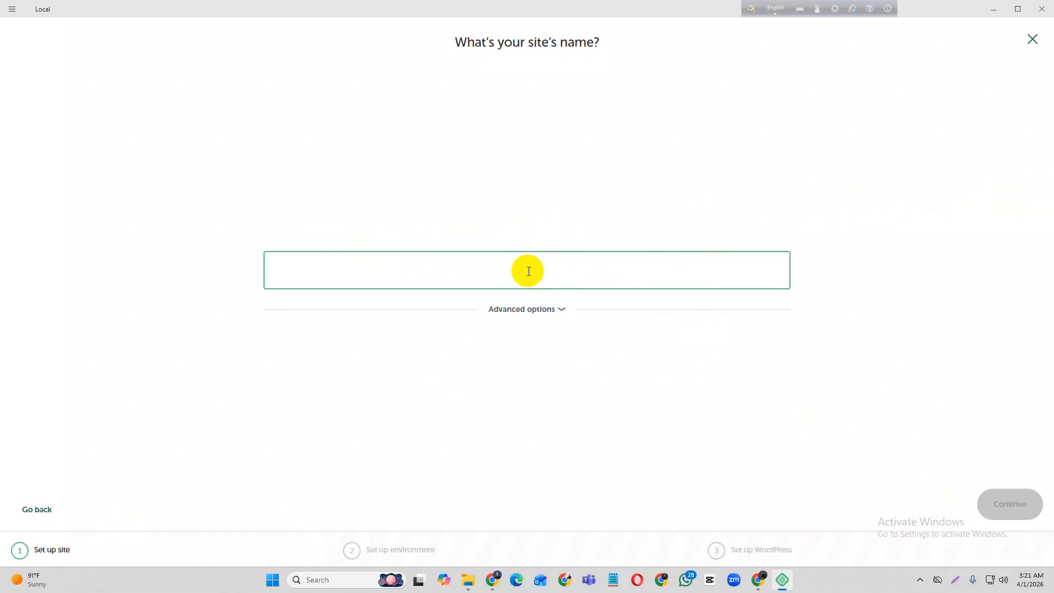
{"action": "type", "text": "L"}
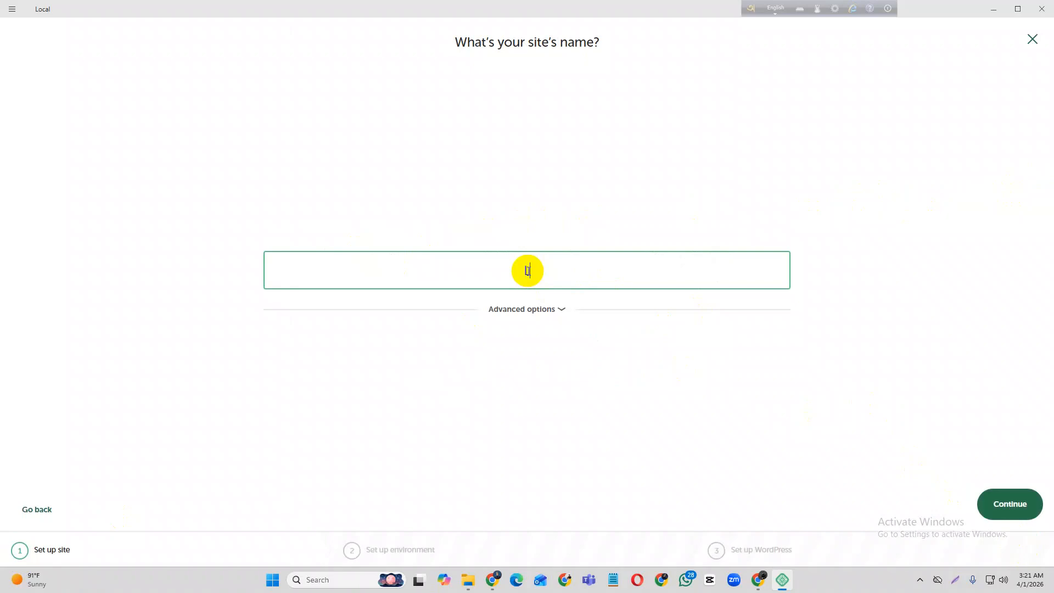
{"action": "type", "text": "eran With Njaibul"}
{"action": "double_click", "coordinate": [491, 268]}
{"action": "right_click", "coordinate": [488, 267]}
{"action": "left_click", "coordinate": [474, 269]}
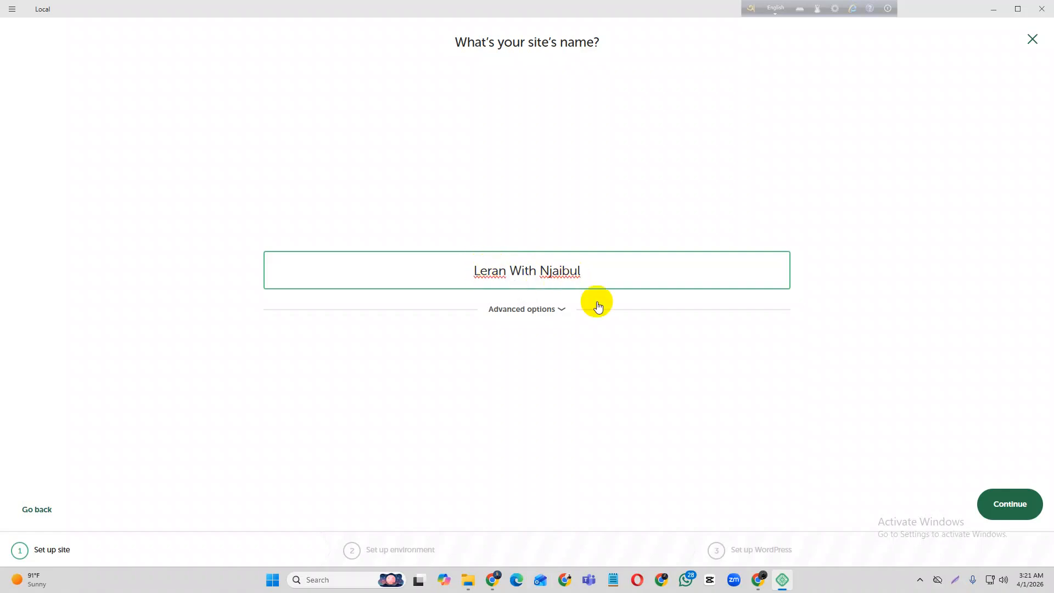
{"action": "left_click", "coordinate": [1011, 504]}
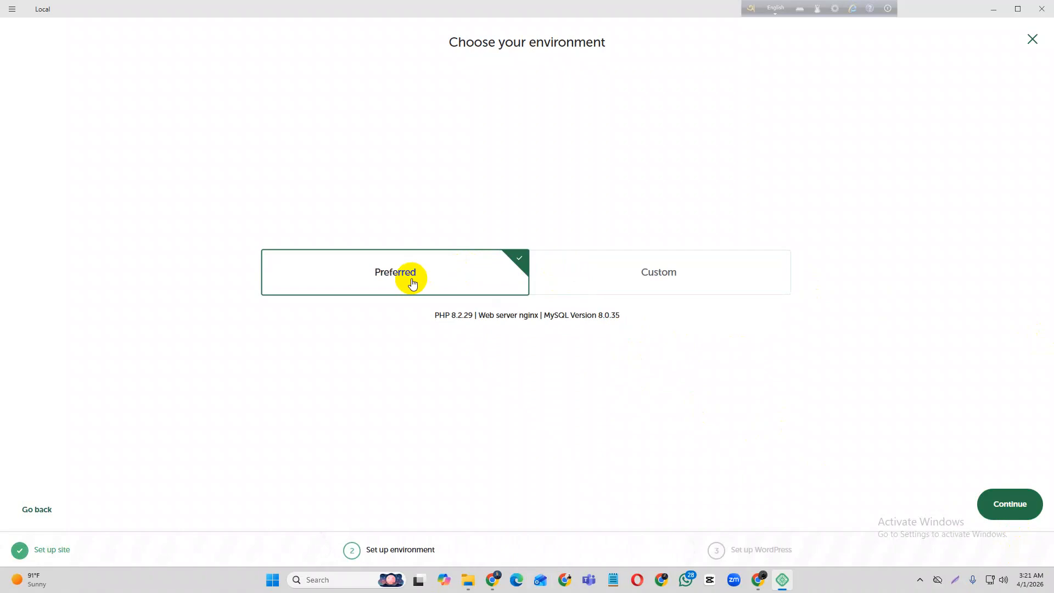
Accept the Preferred environment and set the WordPress username to admin
{"action": "left_click", "coordinate": [1023, 501]}
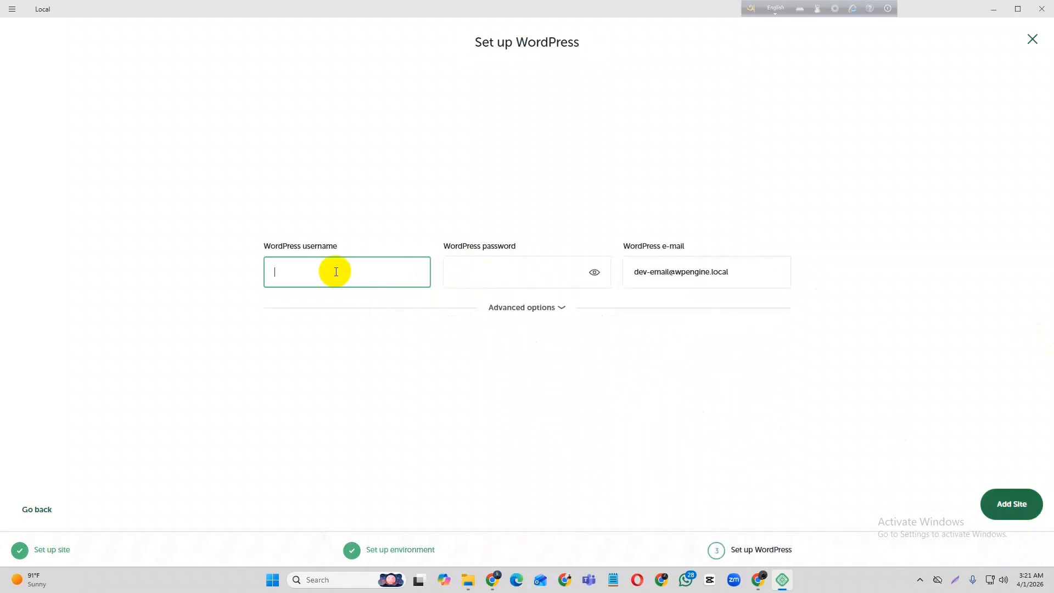
{"action": "left_click_drag", "start_coordinate": [263, 245], "coordinate": [346, 246]}
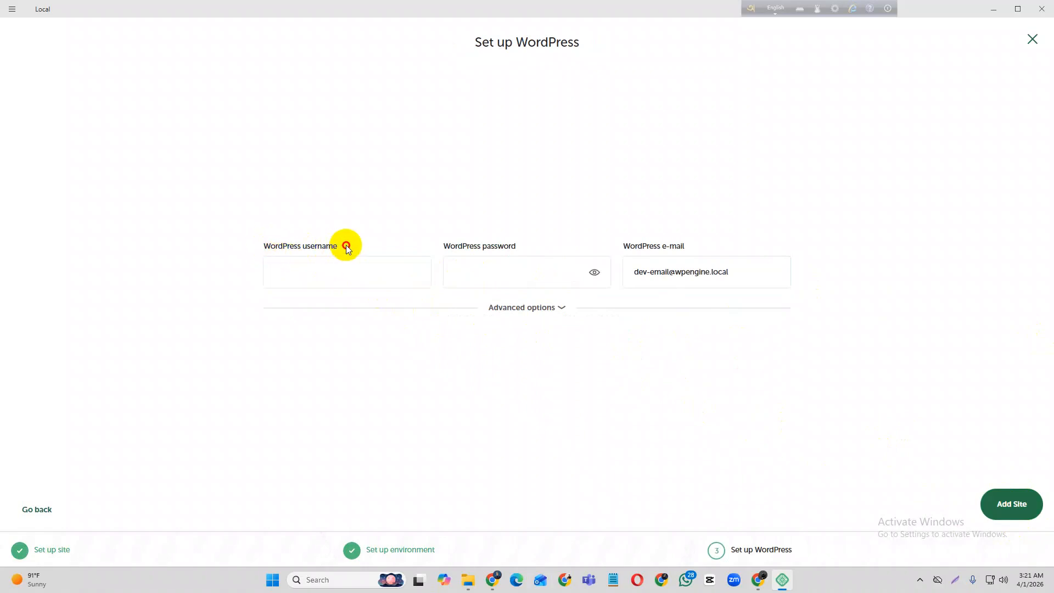
{"action": "left_click", "coordinate": [320, 244]}
{"action": "left_click", "coordinate": [500, 243]}
{"action": "left_click", "coordinate": [379, 273]}
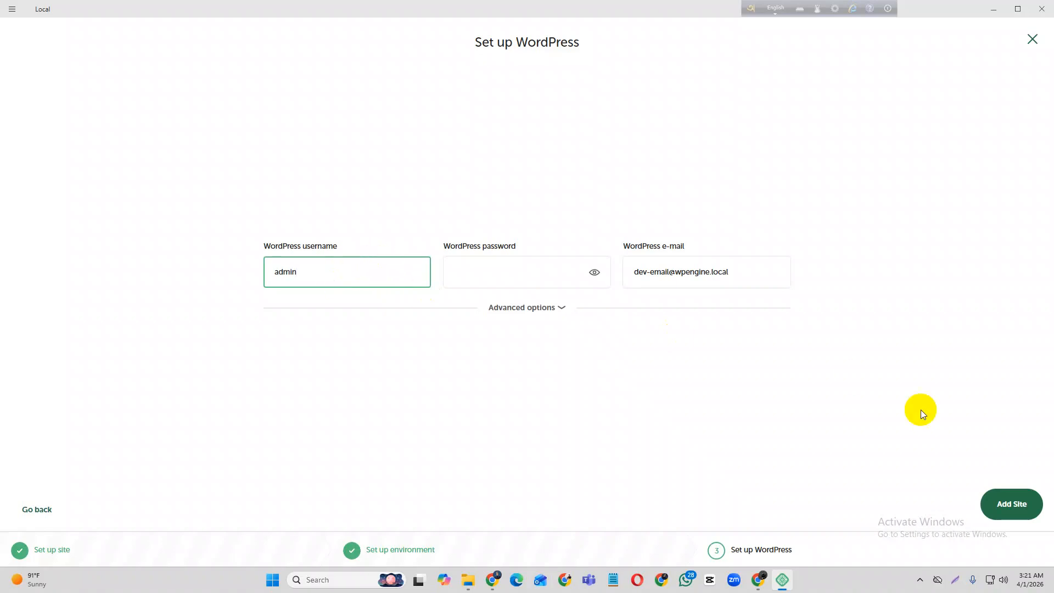
Enter the WordPress password and add the site, keeping the default WordPress e-mail
{"action": "left_click", "coordinate": [499, 271]}
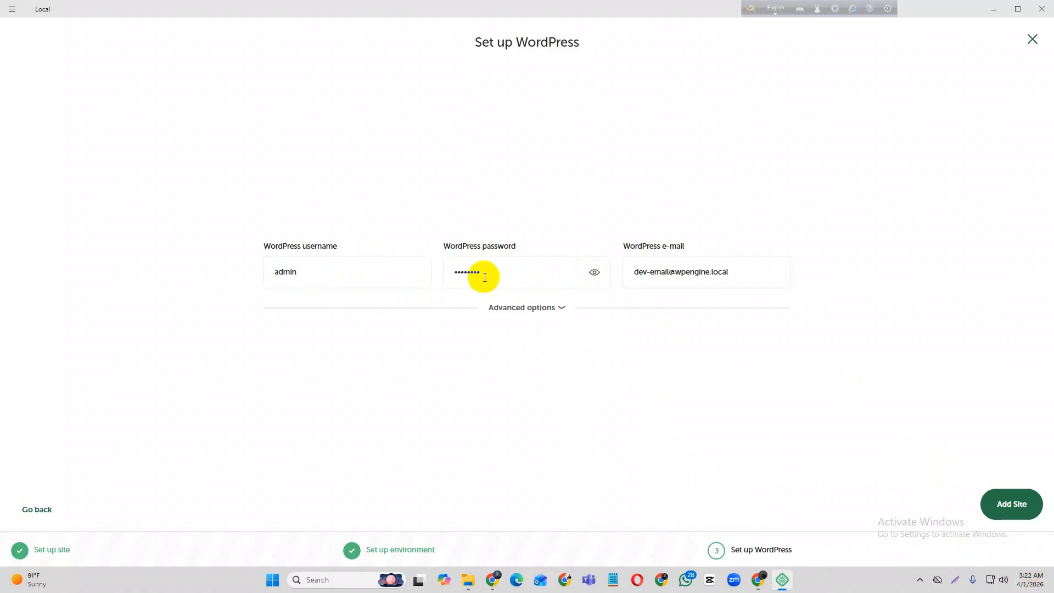
{"action": "left_click_drag", "start_coordinate": [484, 275], "coordinate": [453, 274]}
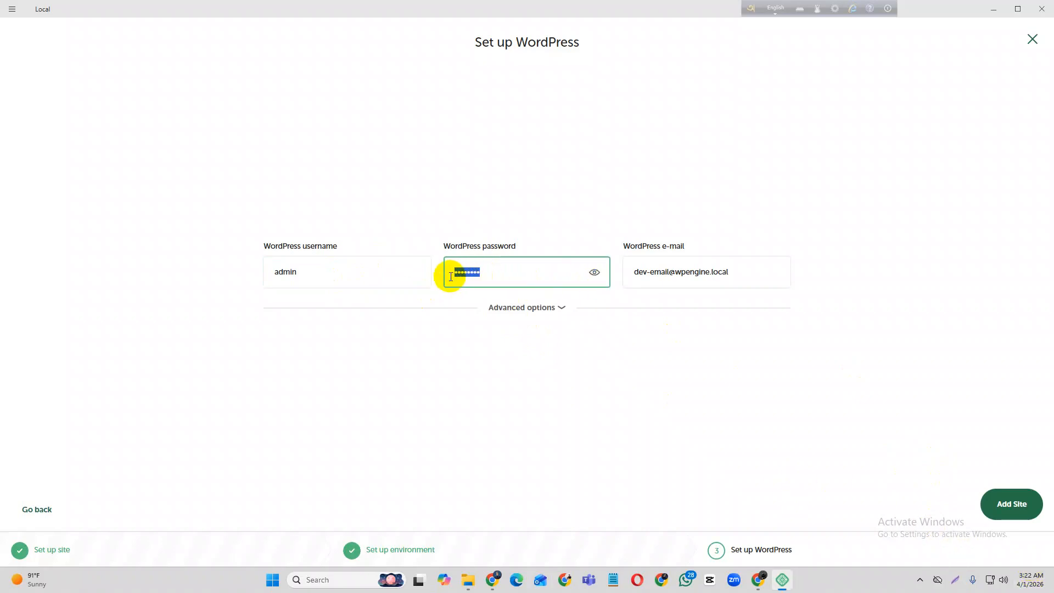
{"action": "right_click", "coordinate": [462, 273]}
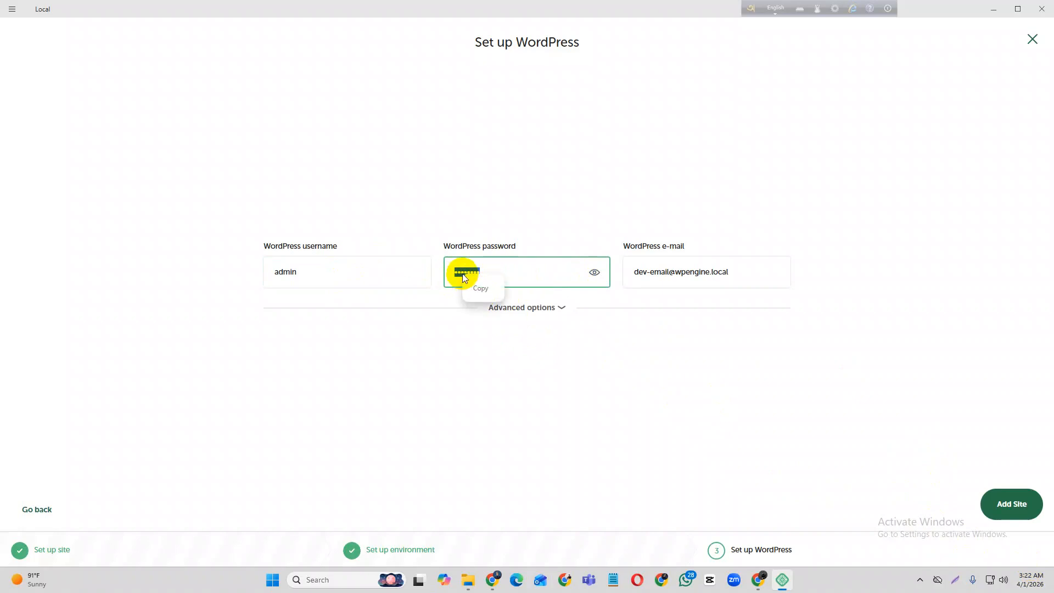
{"action": "left_click", "coordinate": [439, 363]}
{"action": "left_click", "coordinate": [1008, 508]}
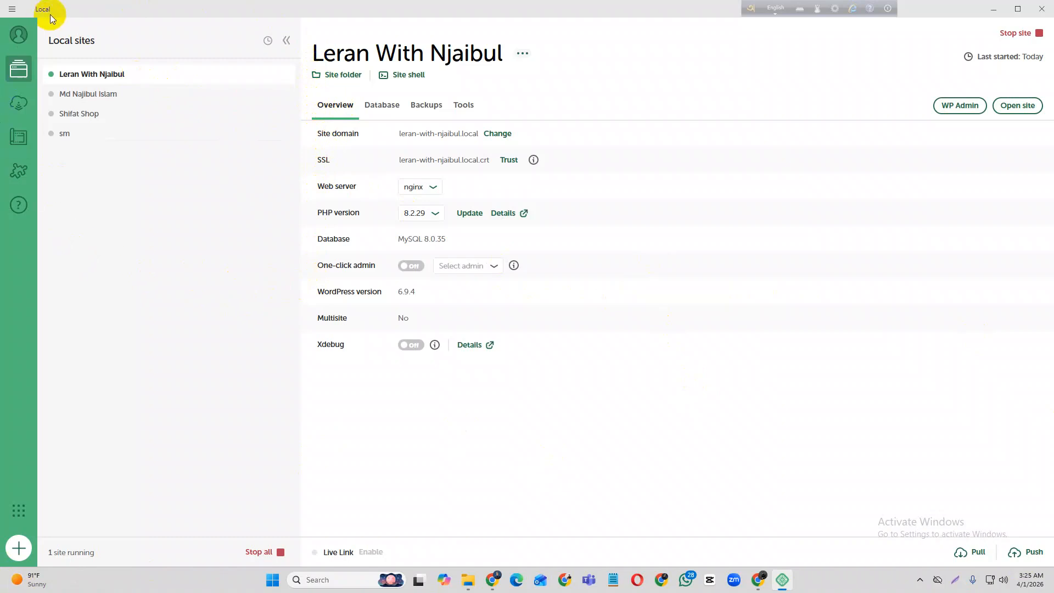
Open the new site's WP Admin, log in as admin with the account password, and save the login in the browser
{"action": "left_click", "coordinate": [965, 110]}
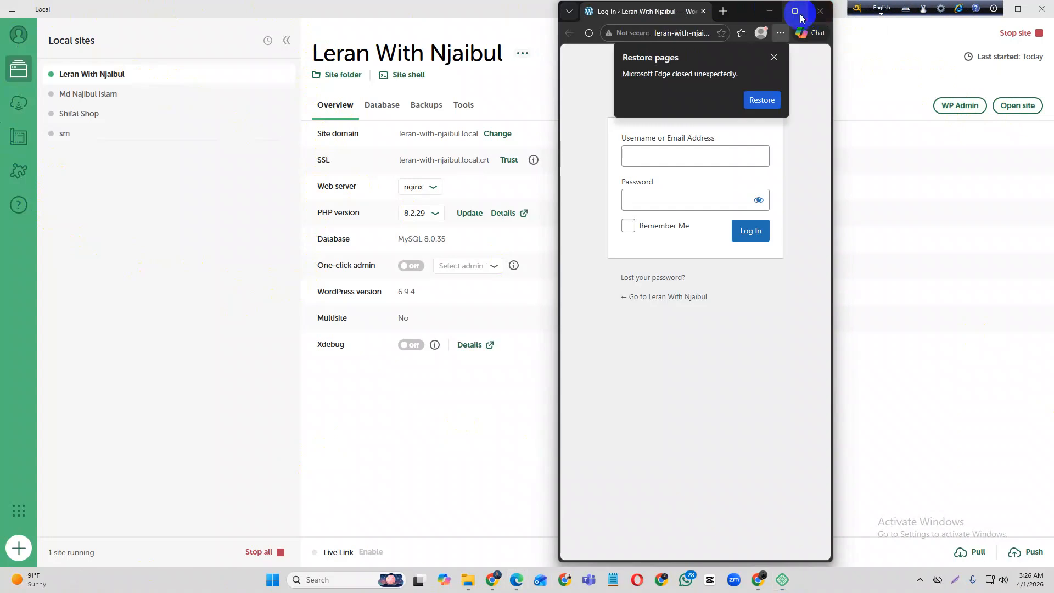
{"action": "left_click", "coordinate": [799, 13]}
{"action": "left_click", "coordinate": [497, 194]}
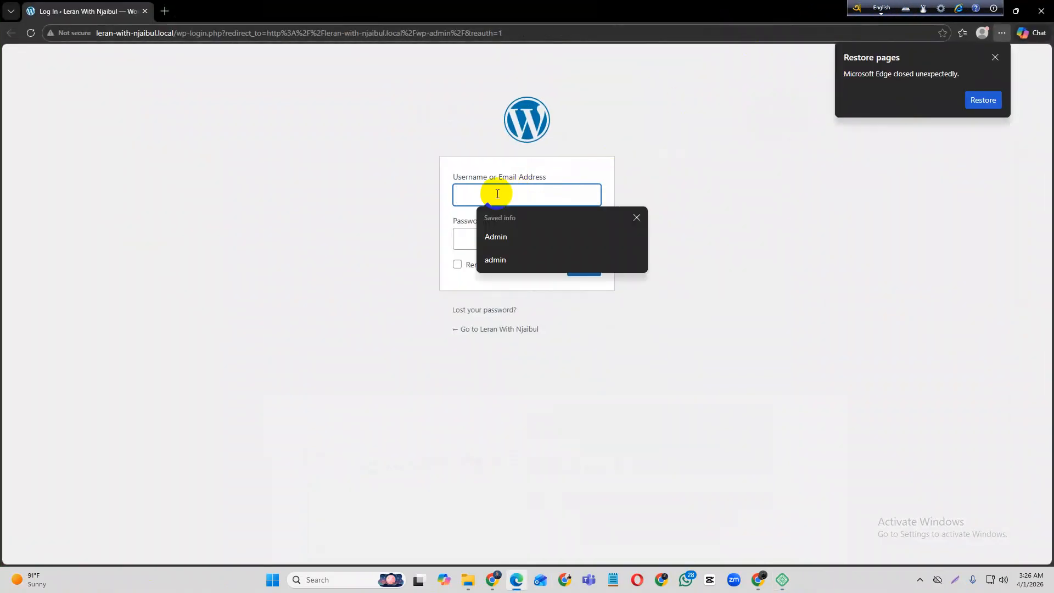
{"action": "left_click", "coordinate": [465, 233]}
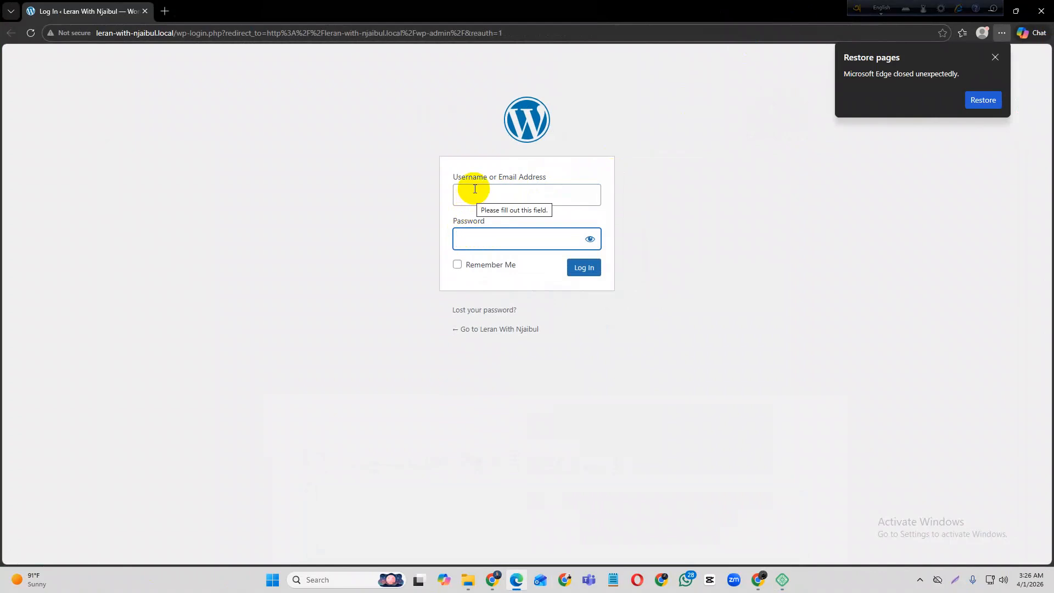
{"action": "left_click", "coordinate": [481, 193]}
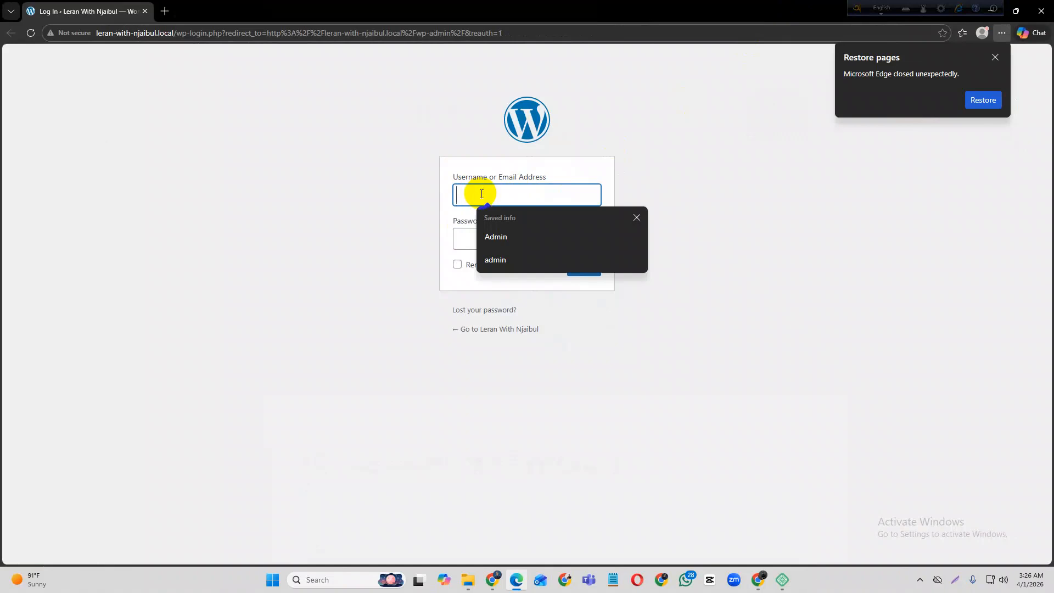
{"action": "left_click", "coordinate": [496, 260]}
{"action": "left_click", "coordinate": [482, 236]}
{"action": "type", "text": "admin"}
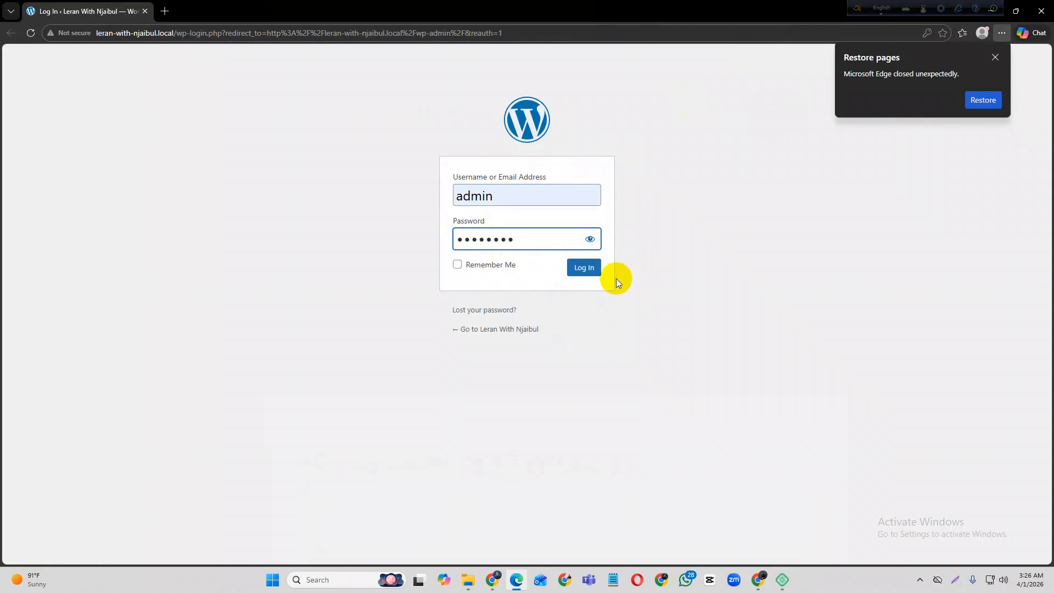
{"action": "left_click", "coordinate": [580, 270]}
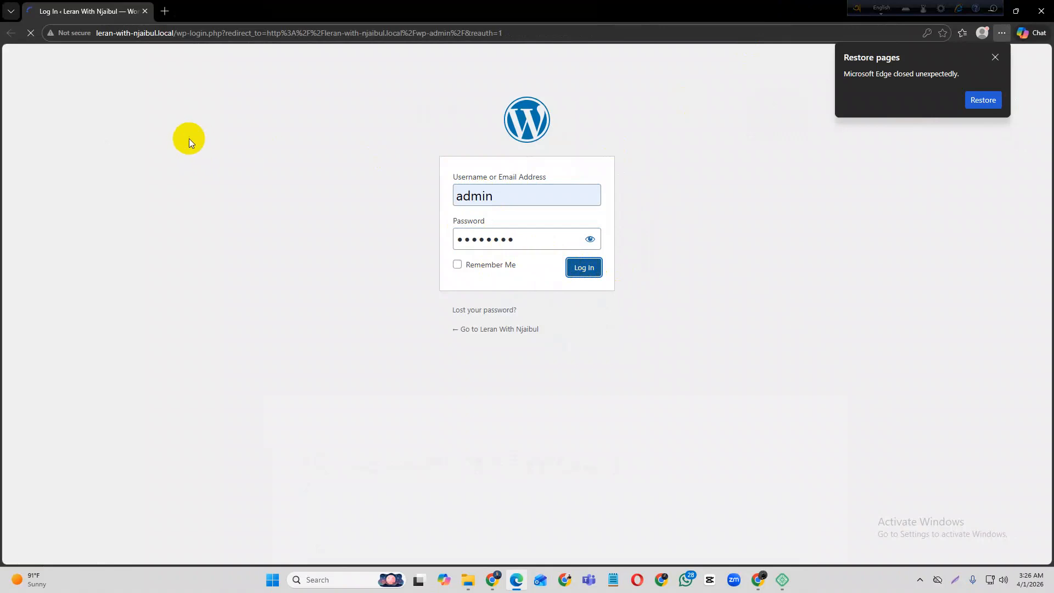
{"action": "left_click", "coordinate": [995, 57]}
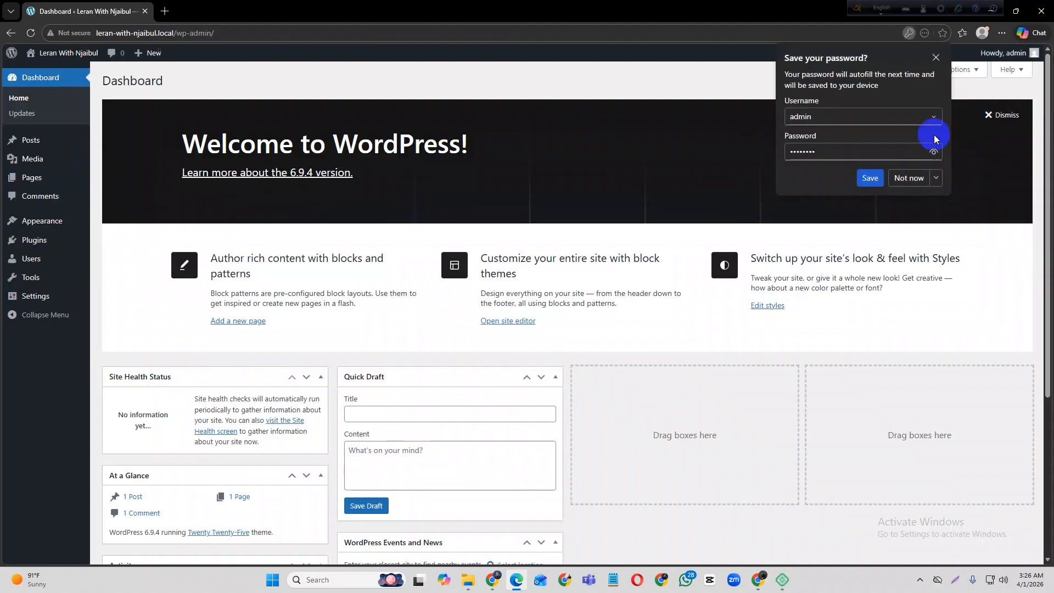
{"action": "left_click", "coordinate": [875, 179]}
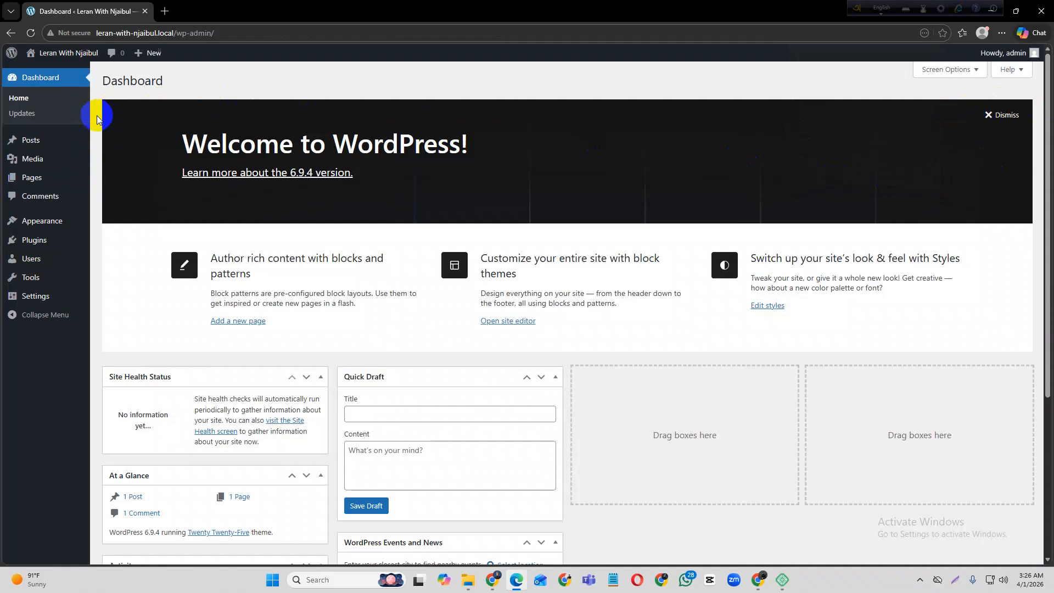
Dismiss the dashboard's welcome banner and move the Site Health Status box below At a Glance
{"action": "scroll", "coordinate": [214, 215], "scroll_direction": "down", "scroll_amount": 5}
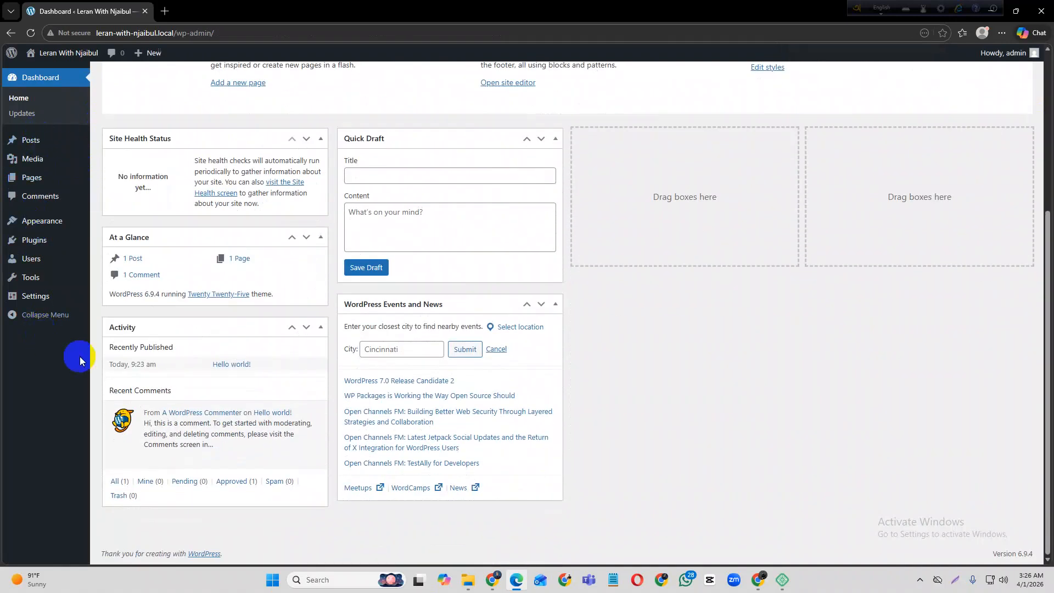
{"action": "scroll", "coordinate": [182, 382], "scroll_direction": "up", "scroll_amount": 5}
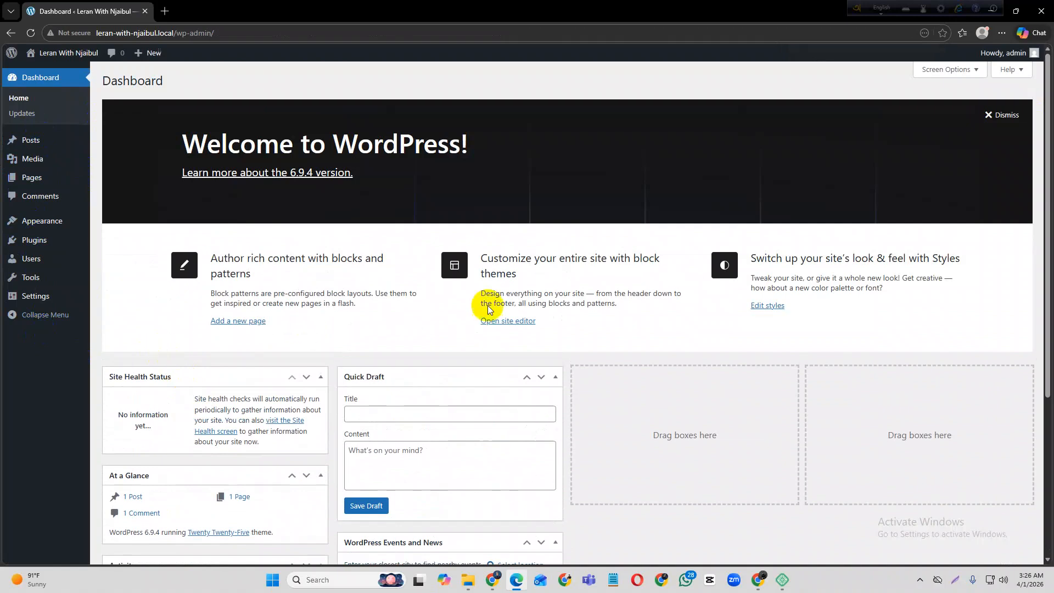
{"action": "left_click", "coordinate": [991, 115]}
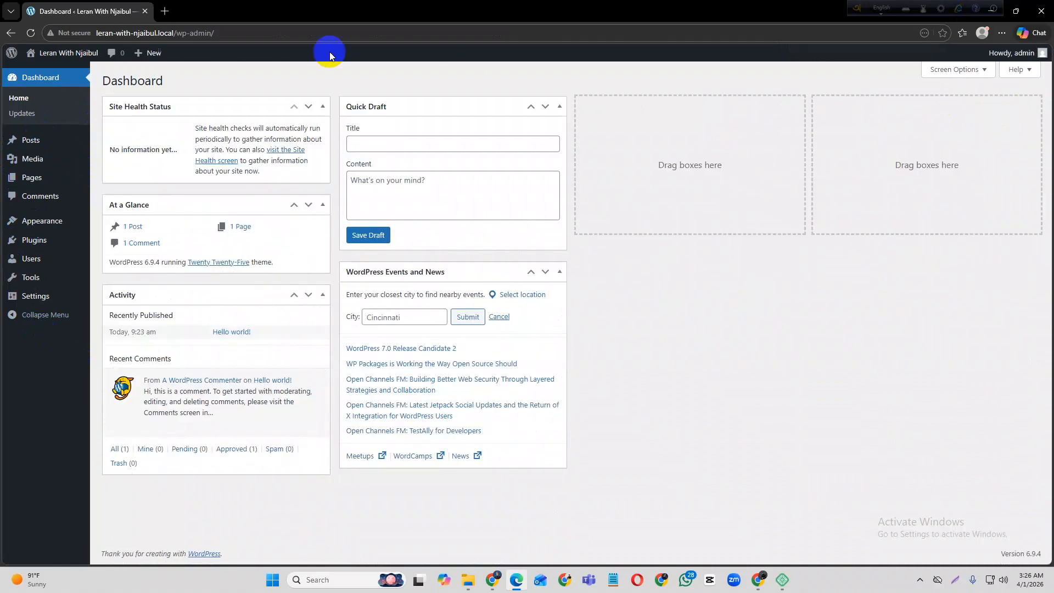
{"action": "left_click", "coordinate": [309, 107]}
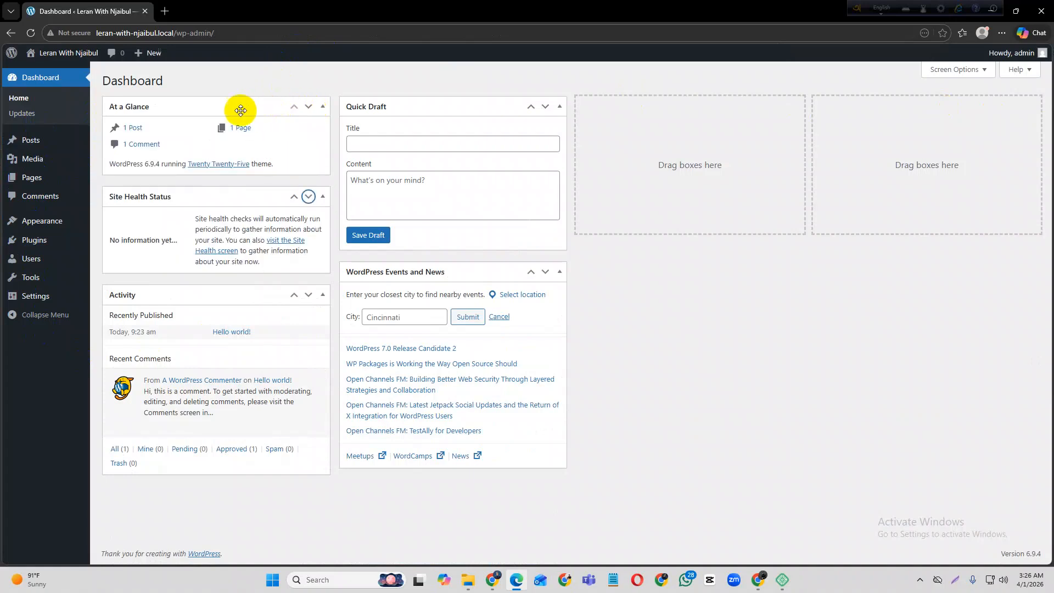
Open the site's front end in a new browser tab and look over its default blog homepage
{"action": "mouse_move", "coordinate": [1, 235]}
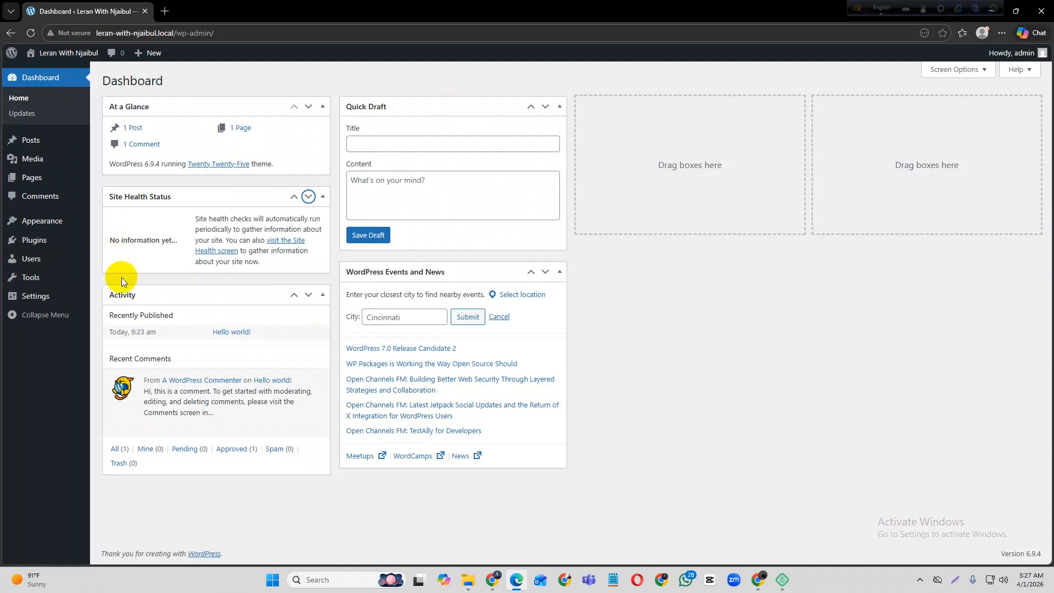
{"action": "mouse_move", "coordinate": [60, 54]}
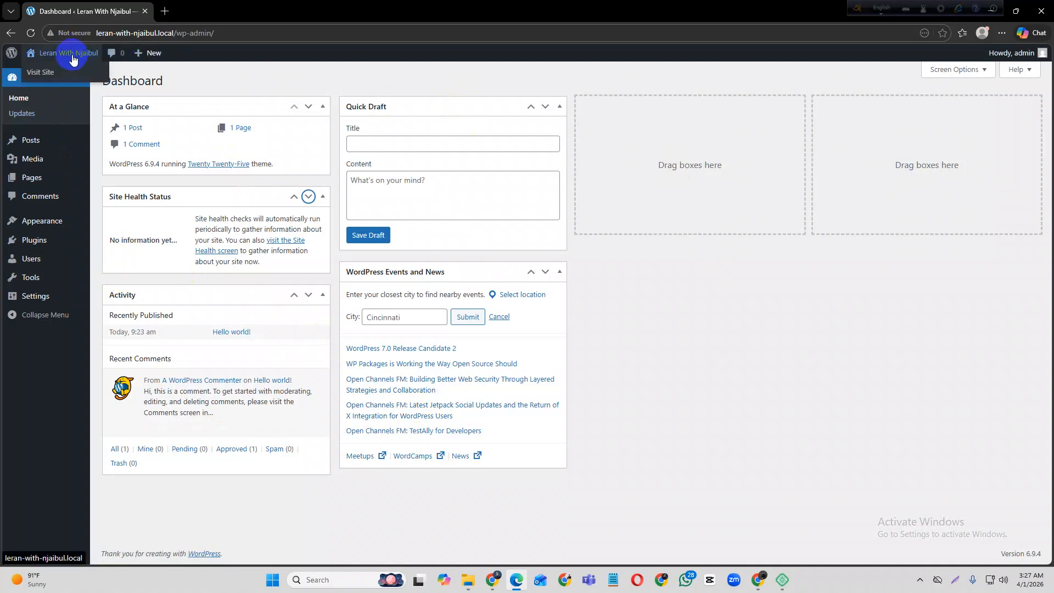
{"action": "right_click", "coordinate": [73, 60]}
{"action": "left_click", "coordinate": [140, 63]}
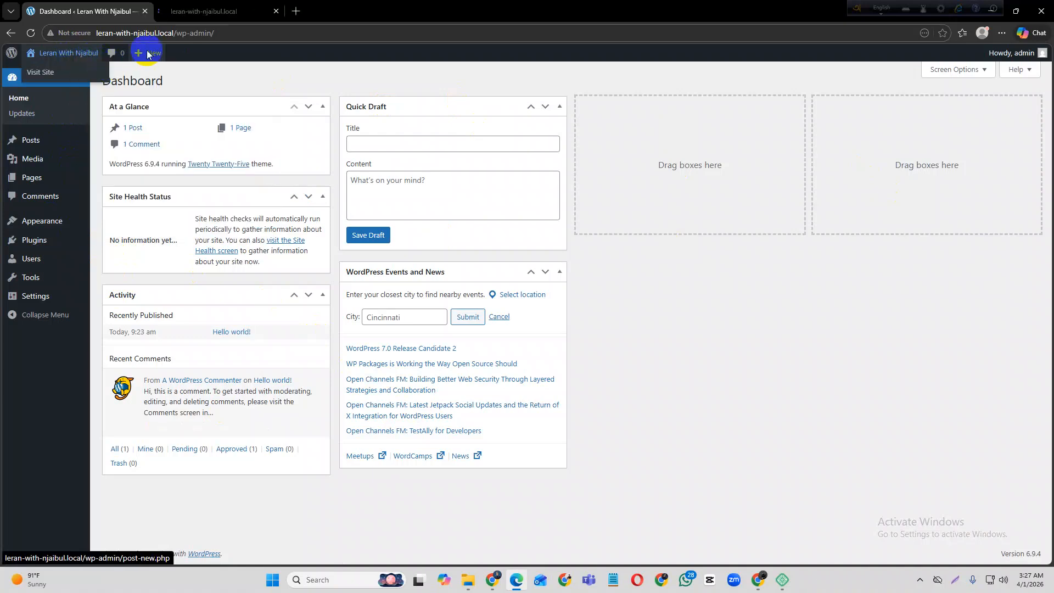
{"action": "left_click", "coordinate": [185, 14]}
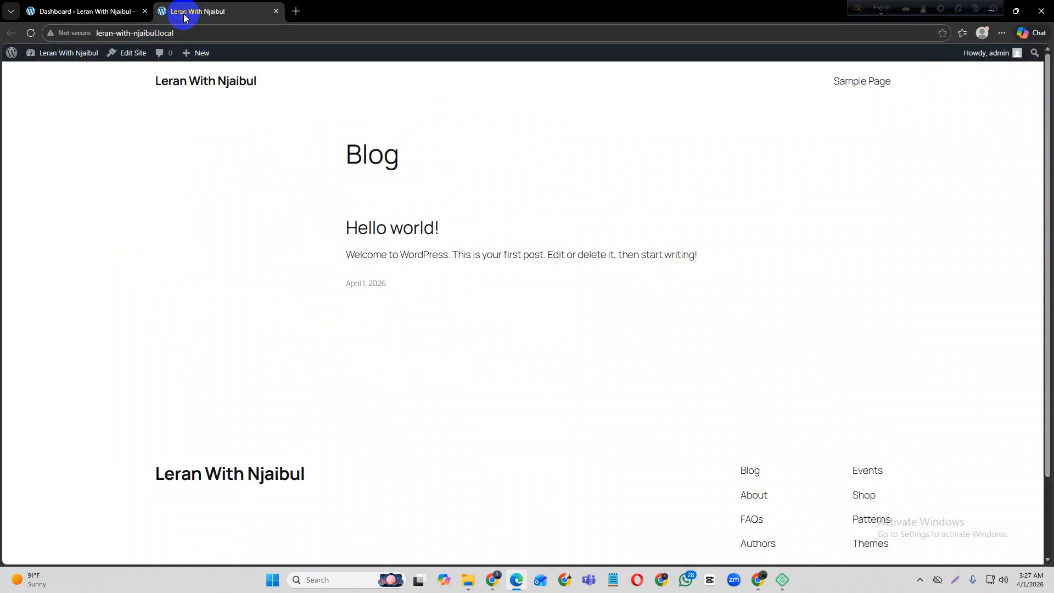
{"action": "scroll", "coordinate": [394, 344], "scroll_direction": "down", "scroll_amount": 2}
{"action": "scroll", "coordinate": [396, 341], "scroll_direction": "up", "scroll_amount": 2}
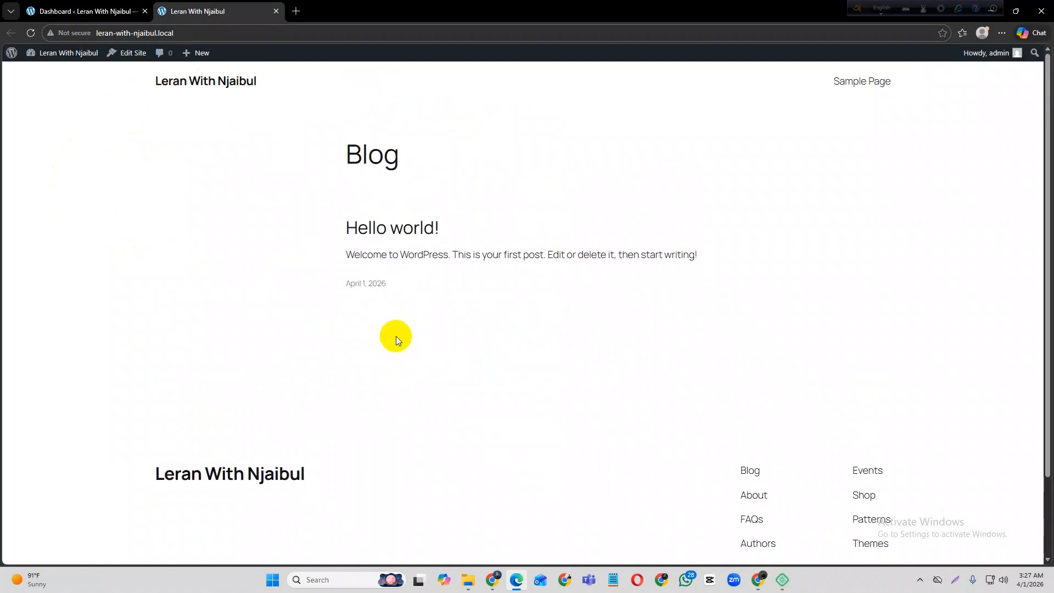
Switch to Chrome, open and browse the Daraz homepage as an example website, and return to the WordPress dashboard in Edge
{"action": "left_click", "coordinate": [489, 555]}
{"action": "left_click", "coordinate": [552, 11]}
{"action": "left_click", "coordinate": [421, 29]}
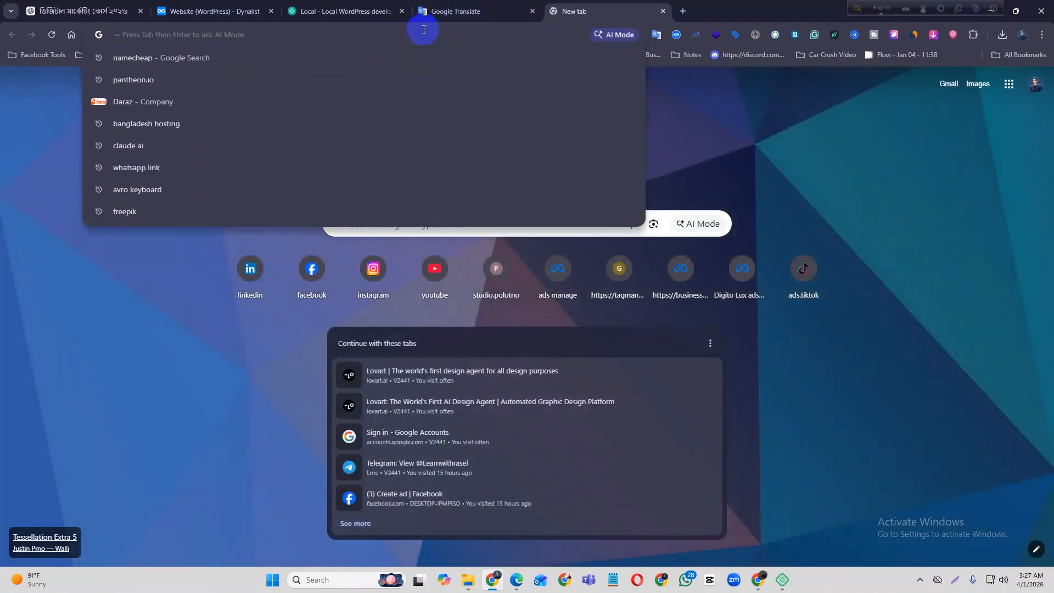
{"action": "left_click", "coordinate": [207, 96]}
{"action": "left_click", "coordinate": [161, 238]}
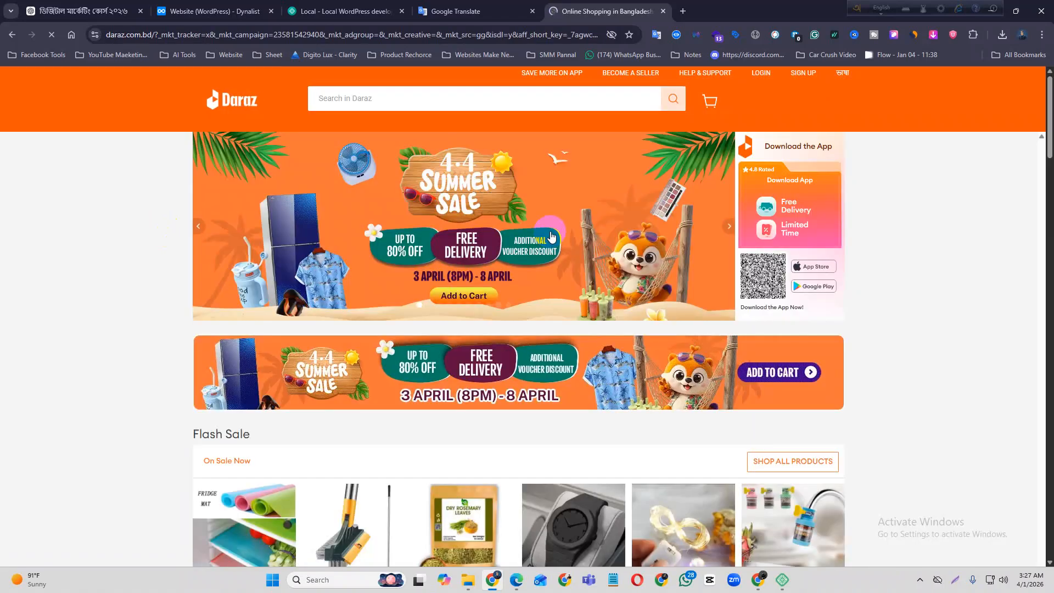
{"action": "scroll", "coordinate": [546, 330], "scroll_direction": "down", "scroll_amount": 12}
{"action": "scroll", "coordinate": [511, 287], "scroll_direction": "up", "scroll_amount": 12}
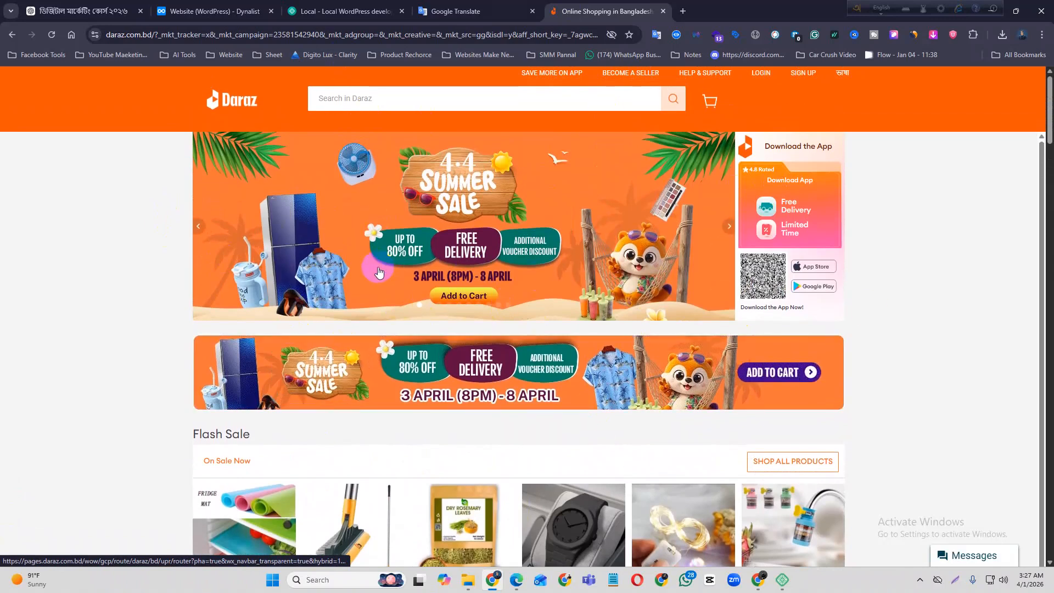
{"action": "scroll", "coordinate": [379, 272], "scroll_direction": "down", "scroll_amount": 1}
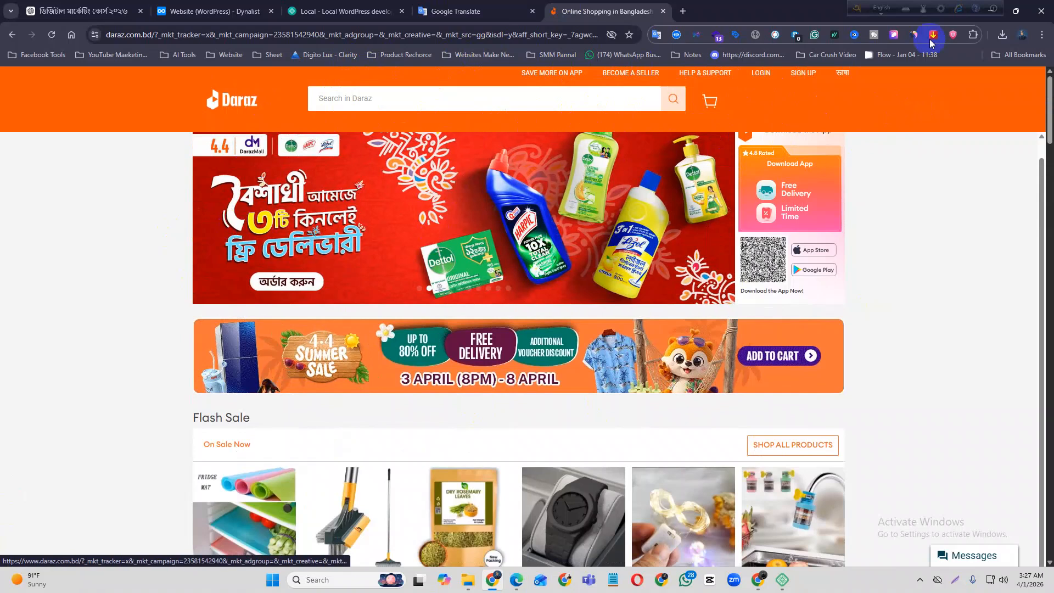
{"action": "left_click", "coordinate": [990, 9]}
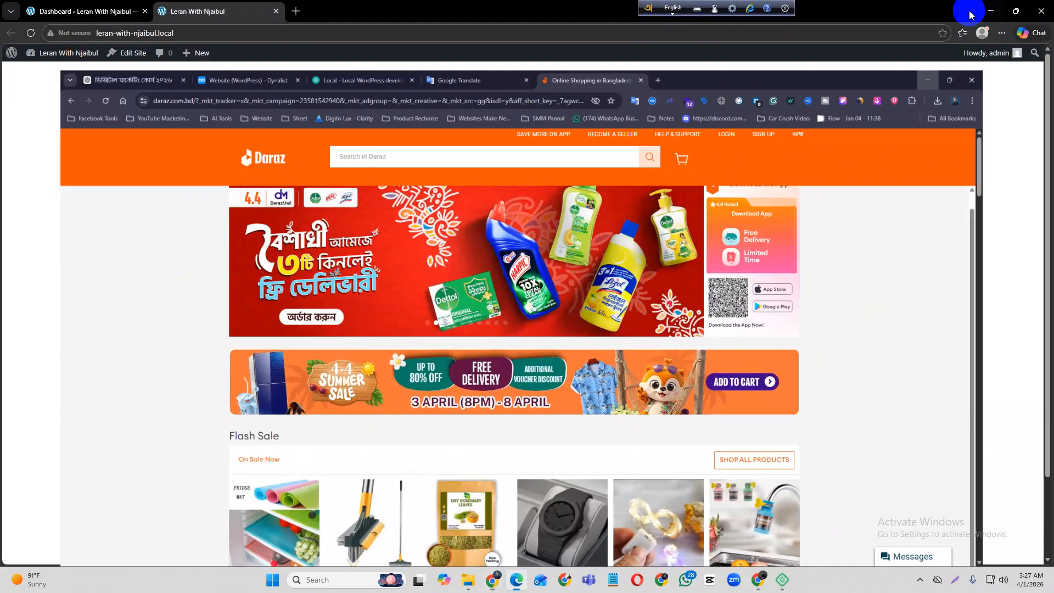
{"action": "left_click", "coordinate": [111, 6]}
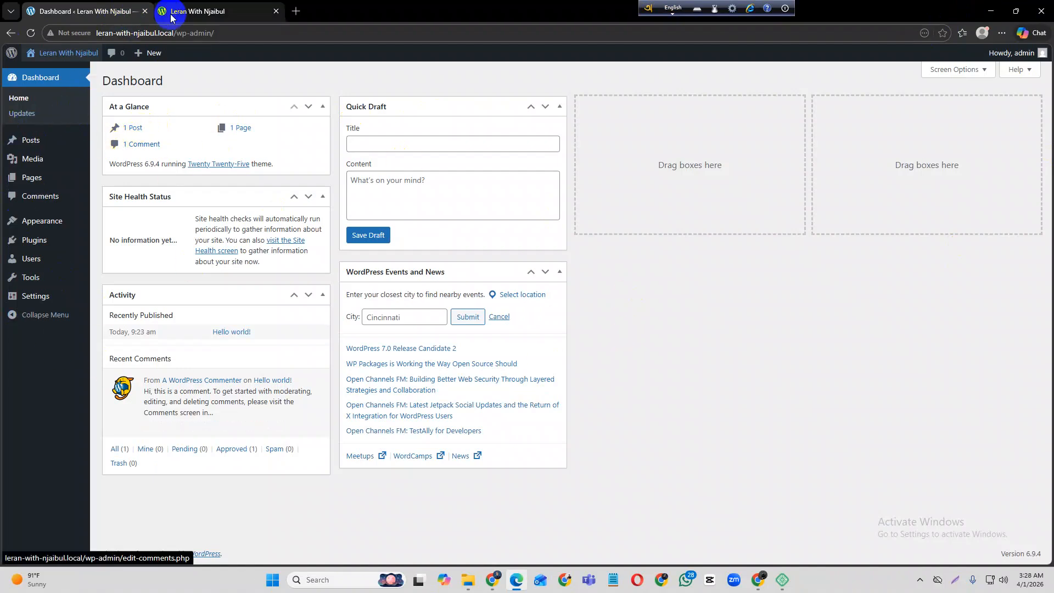
Examine the site title and header on the front-end homepage, comparing the page with the WordPress dashboard
{"action": "left_click", "coordinate": [193, 11]}
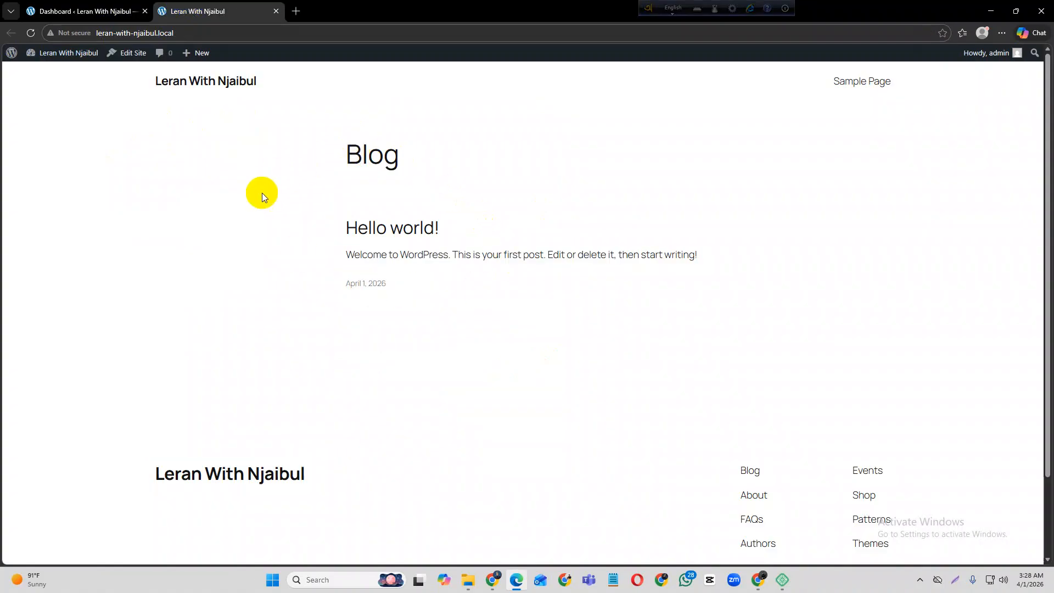
{"action": "left_click_drag", "start_coordinate": [147, 88], "coordinate": [869, 430]}
{"action": "left_click", "coordinate": [547, 328]}
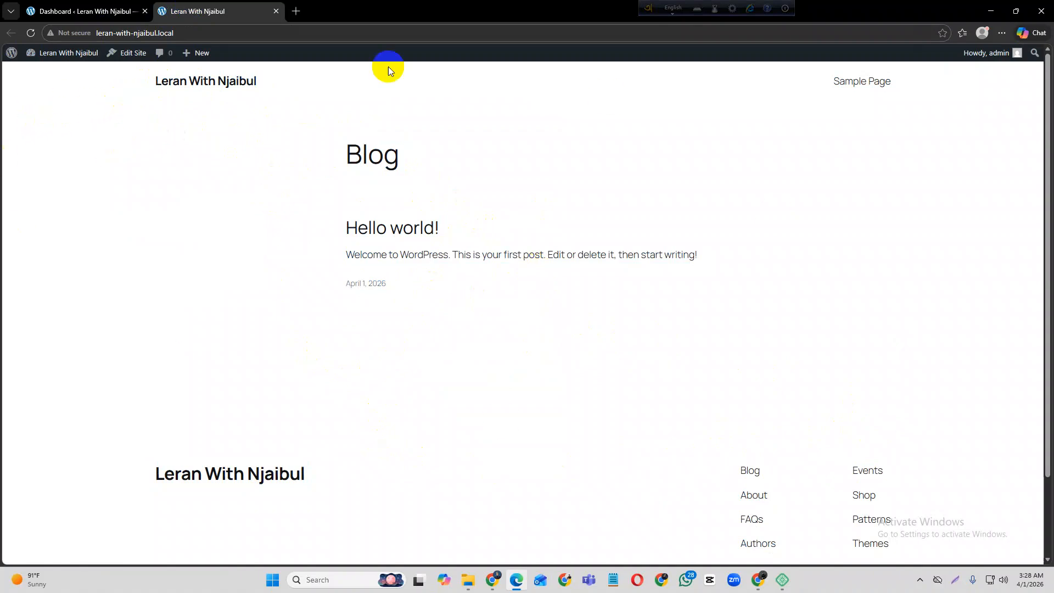
{"action": "left_click_drag", "start_coordinate": [153, 82], "coordinate": [324, 113]}
{"action": "left_click", "coordinate": [79, 12]}
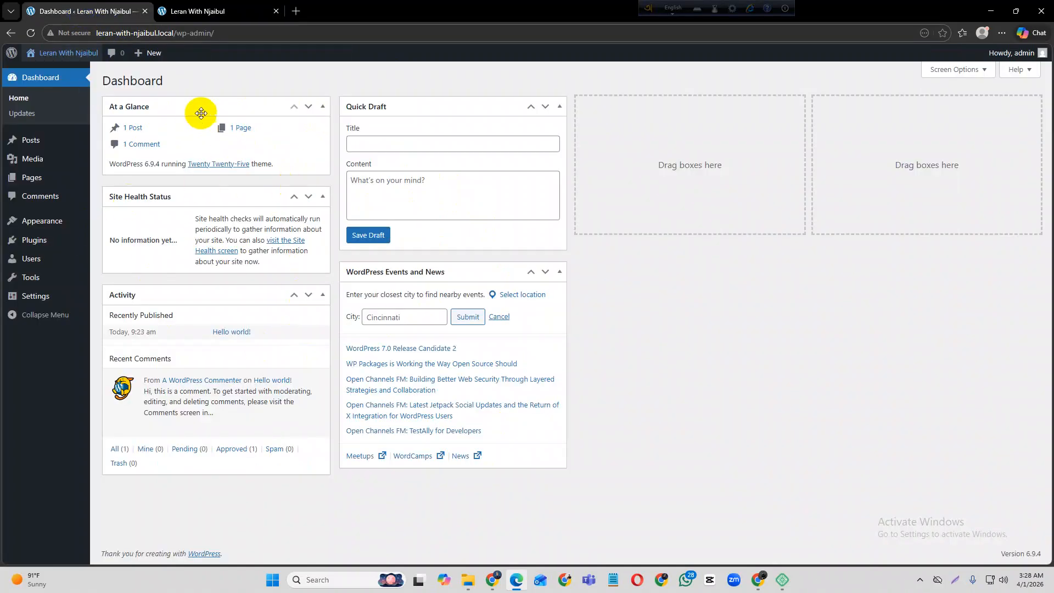
{"action": "left_click", "coordinate": [236, 11]}
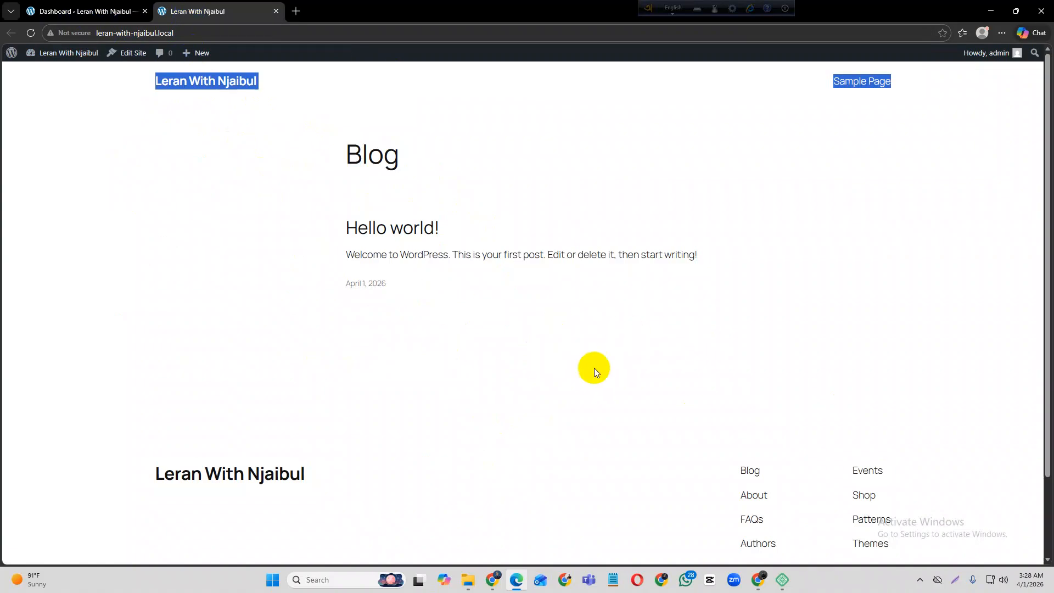
{"action": "left_click", "coordinate": [618, 344]}
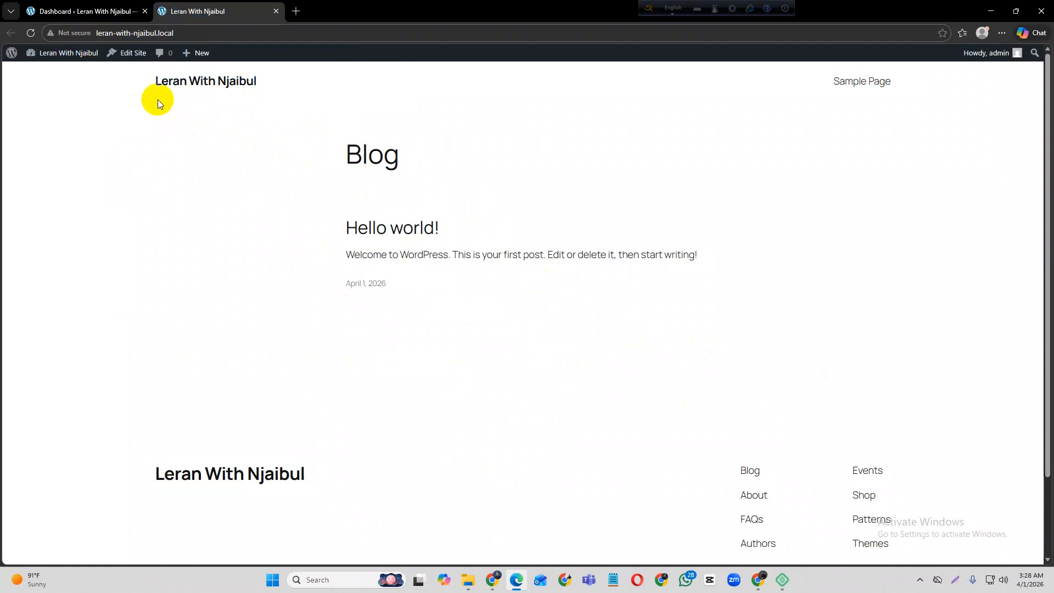
{"action": "left_click_drag", "start_coordinate": [142, 86], "coordinate": [269, 88]}
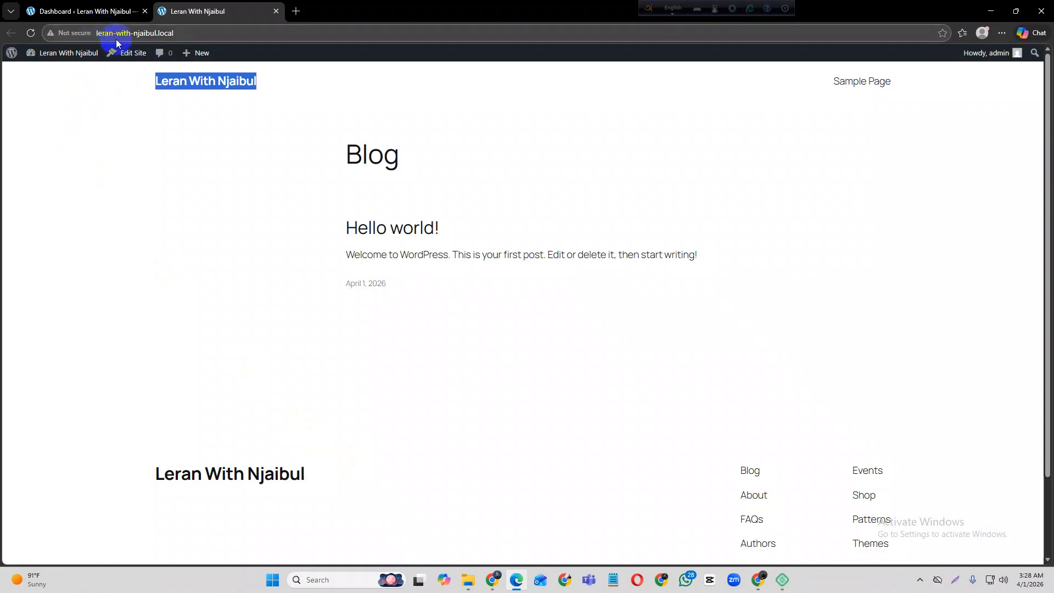
{"action": "left_click", "coordinate": [643, 242]}
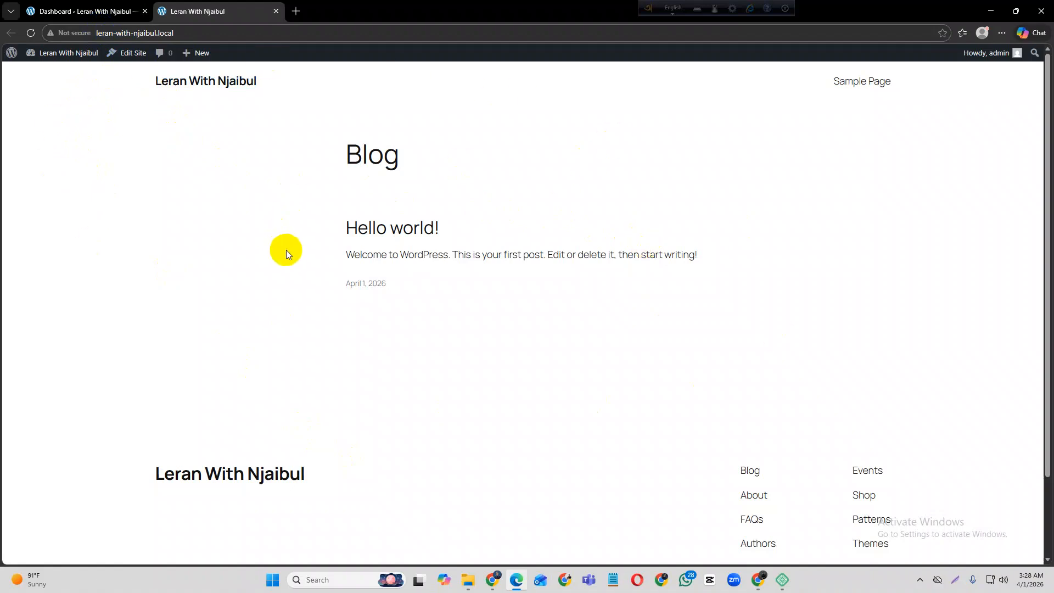
Review the homepage from header to footer and the dashboard's admin menu entries, ending on the dashboard
{"action": "scroll", "coordinate": [278, 269], "scroll_direction": "down", "scroll_amount": 2}
{"action": "scroll", "coordinate": [272, 310], "scroll_direction": "up", "scroll_amount": 2}
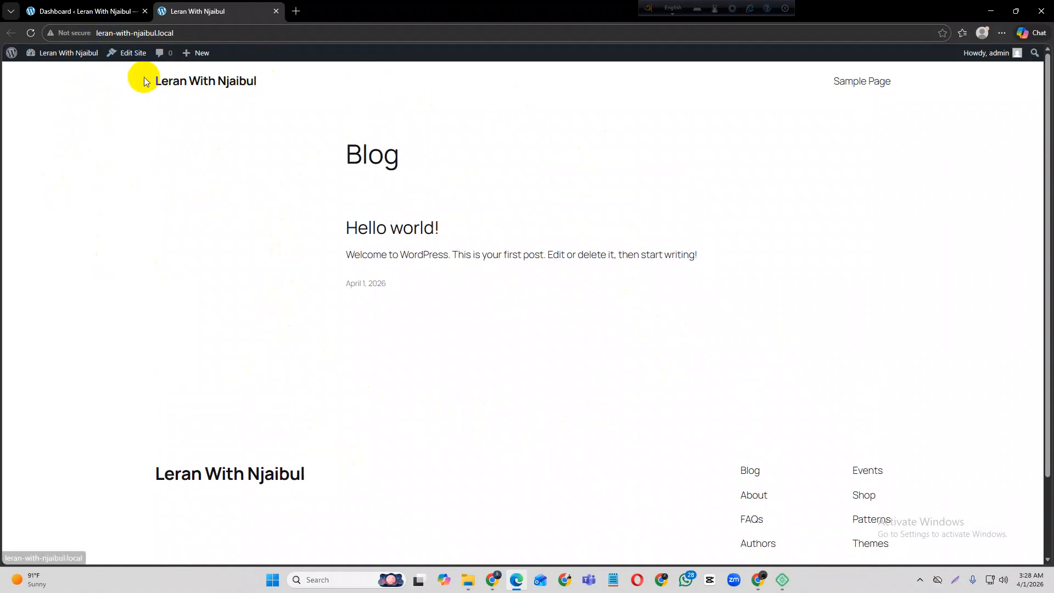
{"action": "left_click_drag", "start_coordinate": [19, 91], "coordinate": [529, 465]}
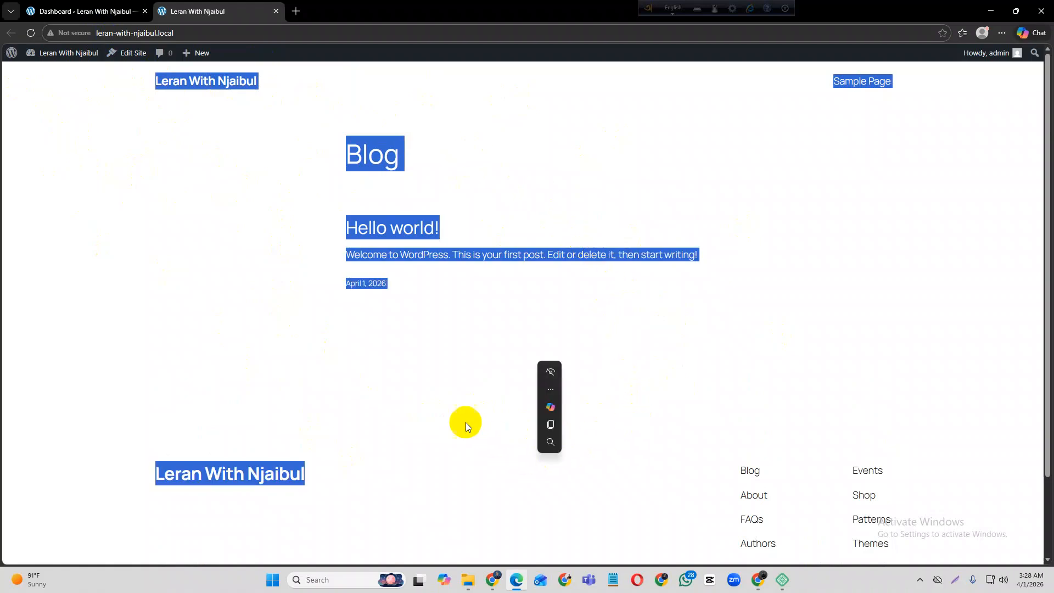
{"action": "left_click", "coordinate": [133, 183]}
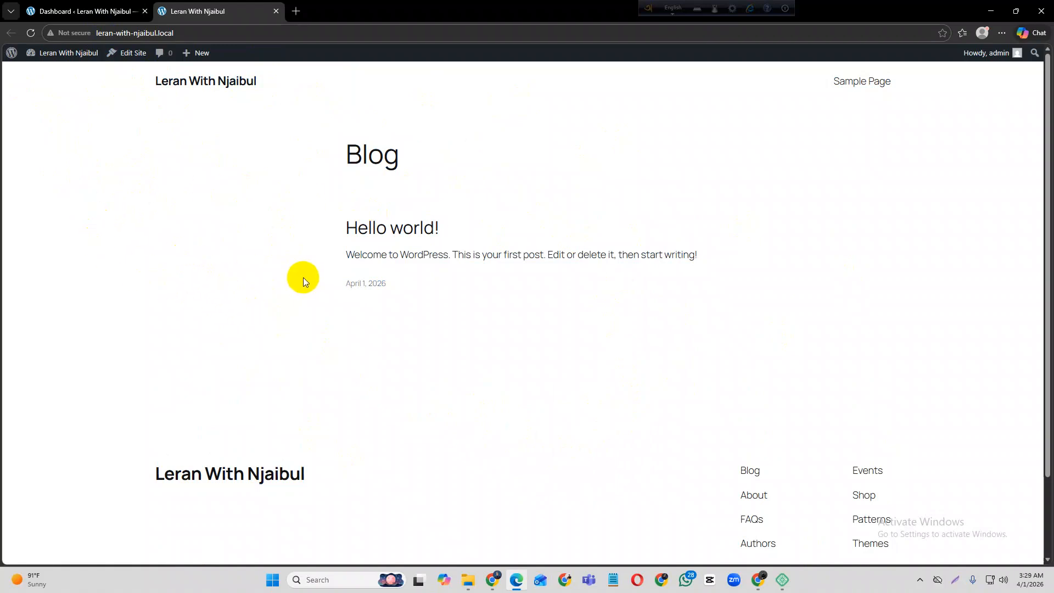
{"action": "left_click", "coordinate": [91, 5]}
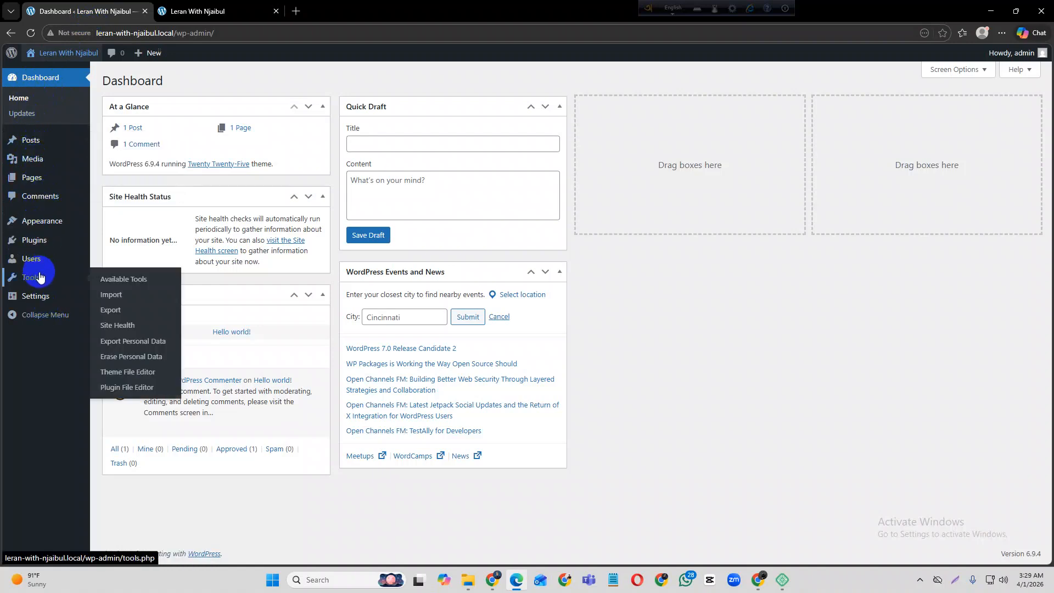
{"action": "mouse_move", "coordinate": [37, 136]}
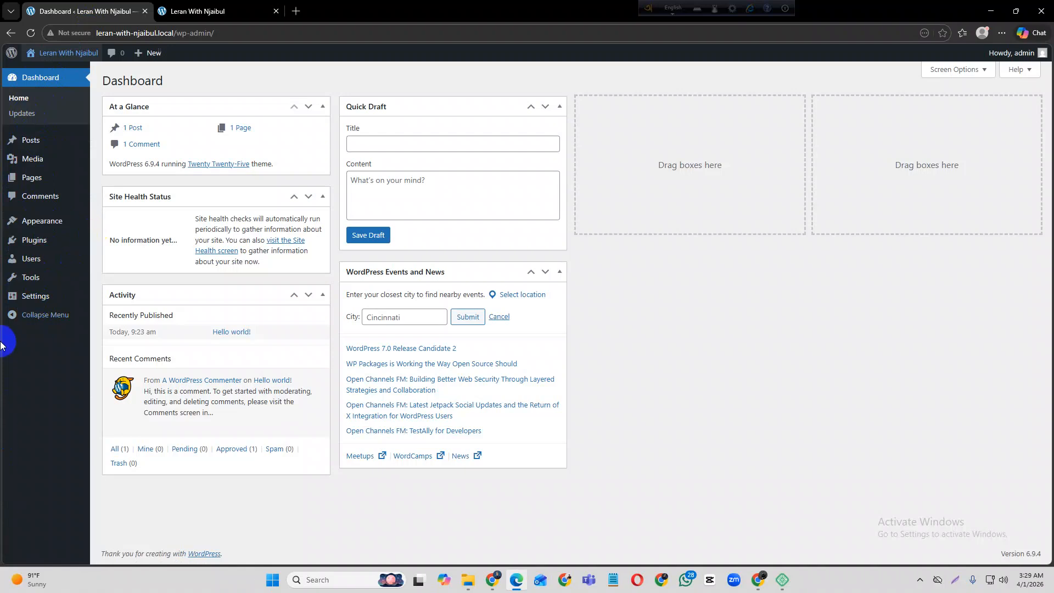
{"action": "left_click", "coordinate": [235, 12]}
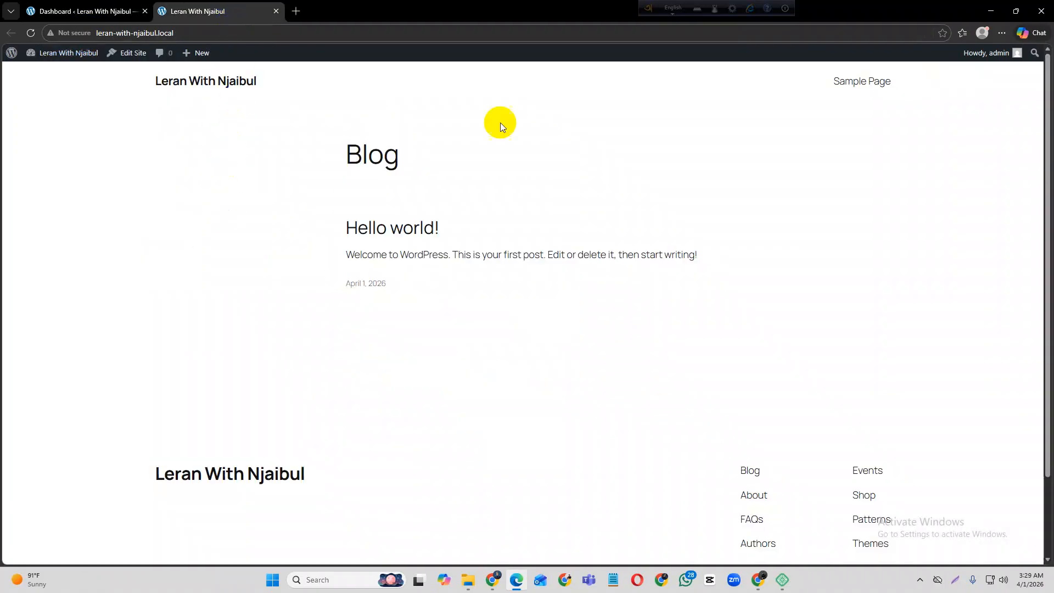
{"action": "left_click", "coordinate": [86, 14]}
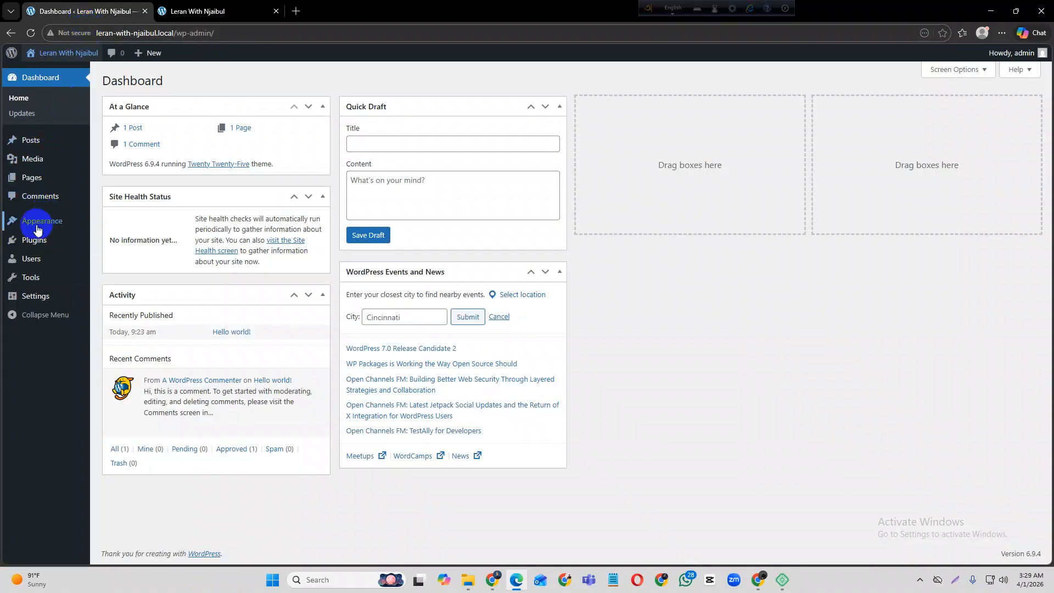
Open the site's installed themes and go on to the catalogue for adding new themes
{"action": "mouse_move", "coordinate": [38, 229]}
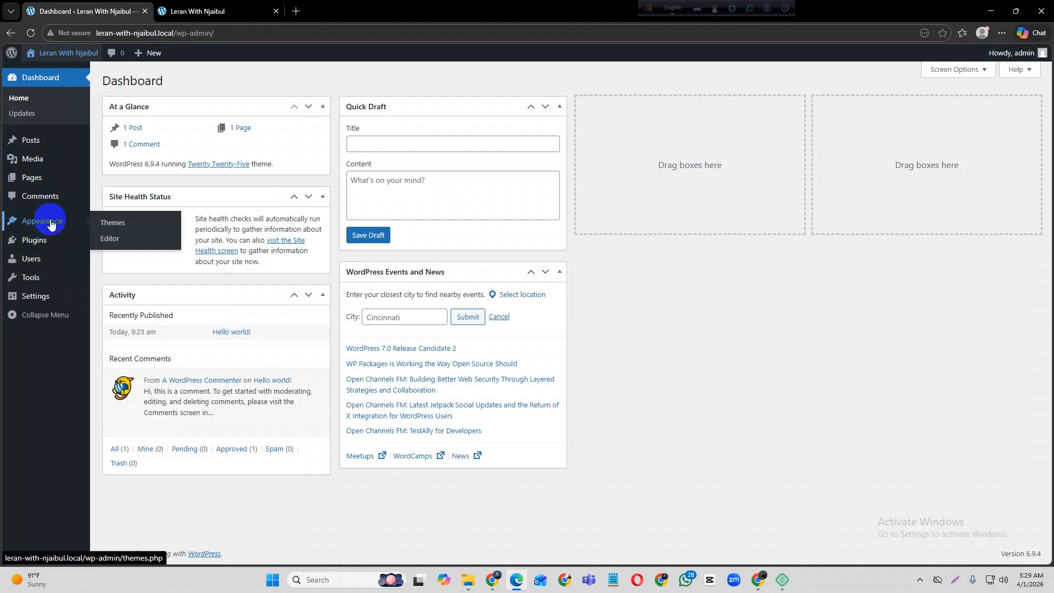
{"action": "left_click", "coordinate": [116, 227]}
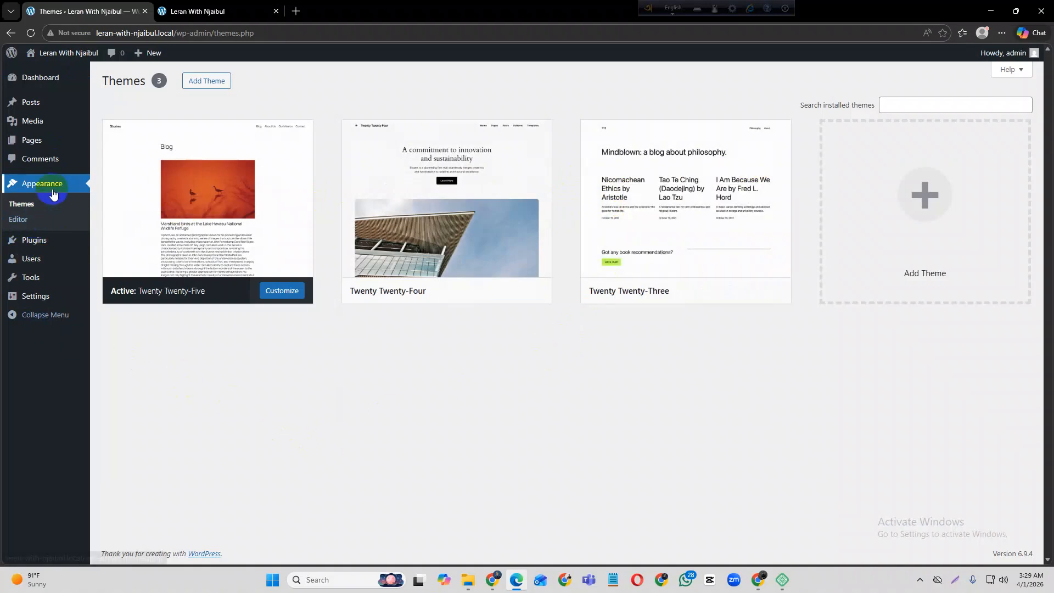
{"action": "left_click", "coordinate": [213, 87]}
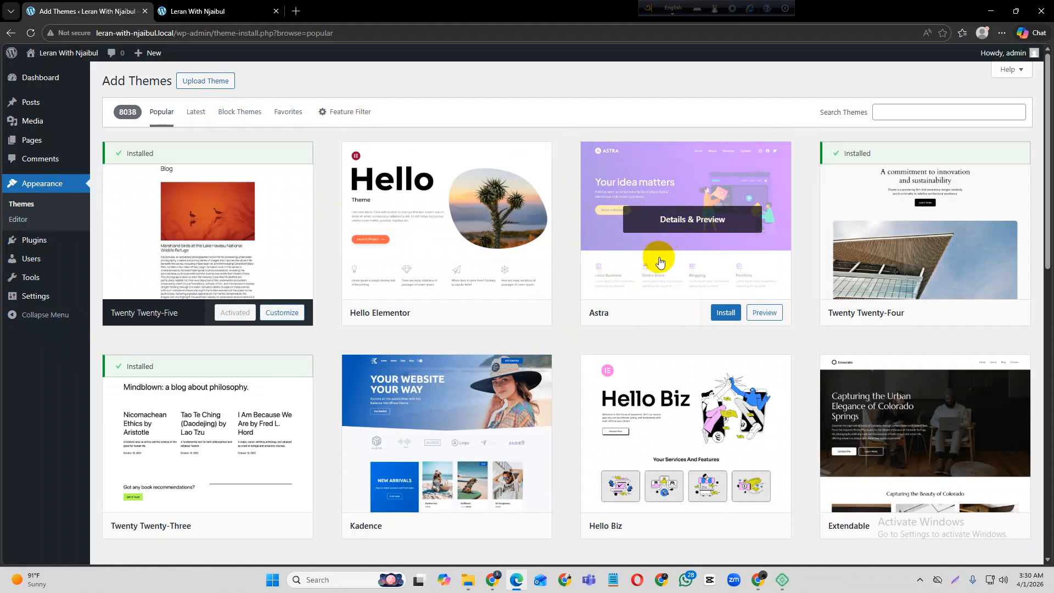
Install the Astra theme from the popular themes and activate it on the site
{"action": "left_click", "coordinate": [880, 113]}
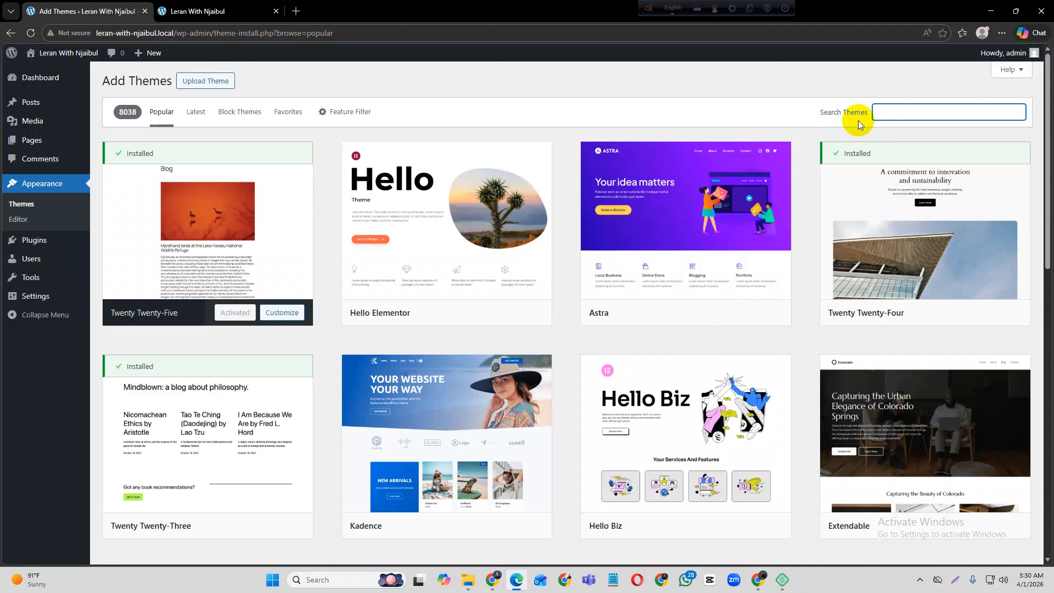
{"action": "mouse_move", "coordinate": [671, 263]}
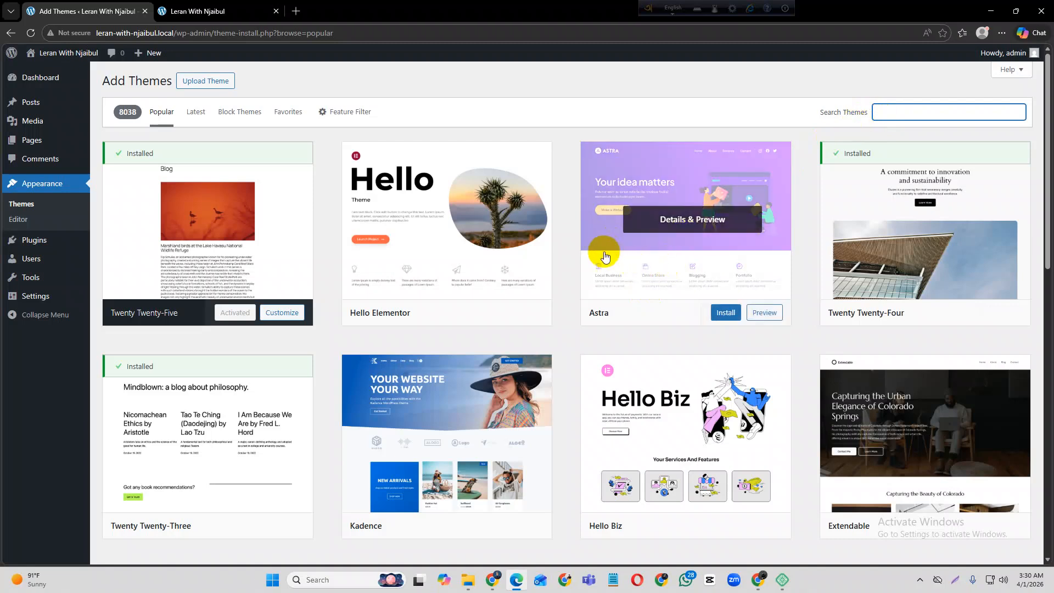
{"action": "left_click", "coordinate": [728, 317]}
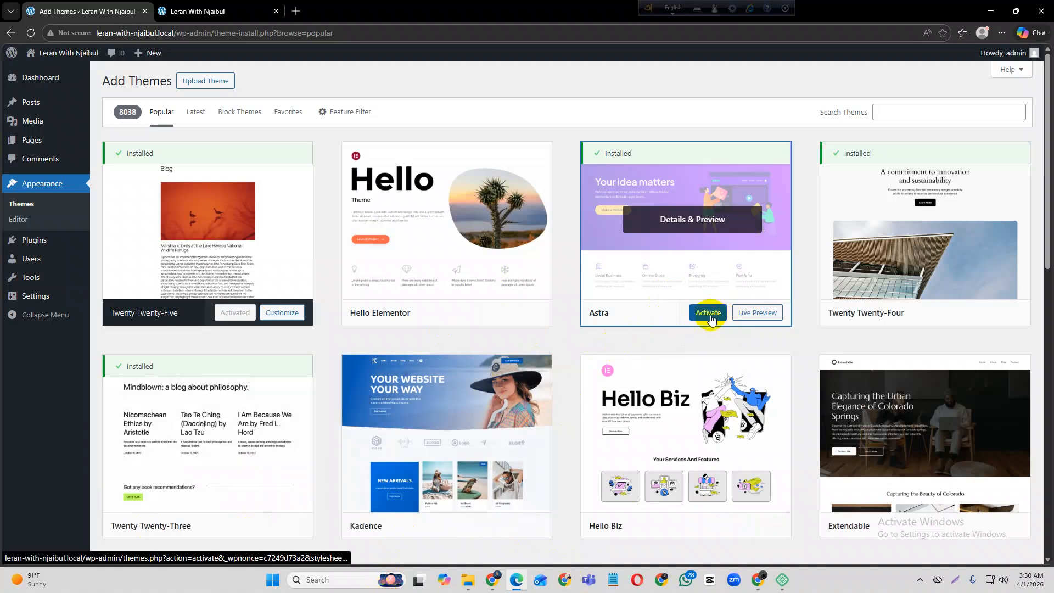
{"action": "left_click", "coordinate": [708, 313]}
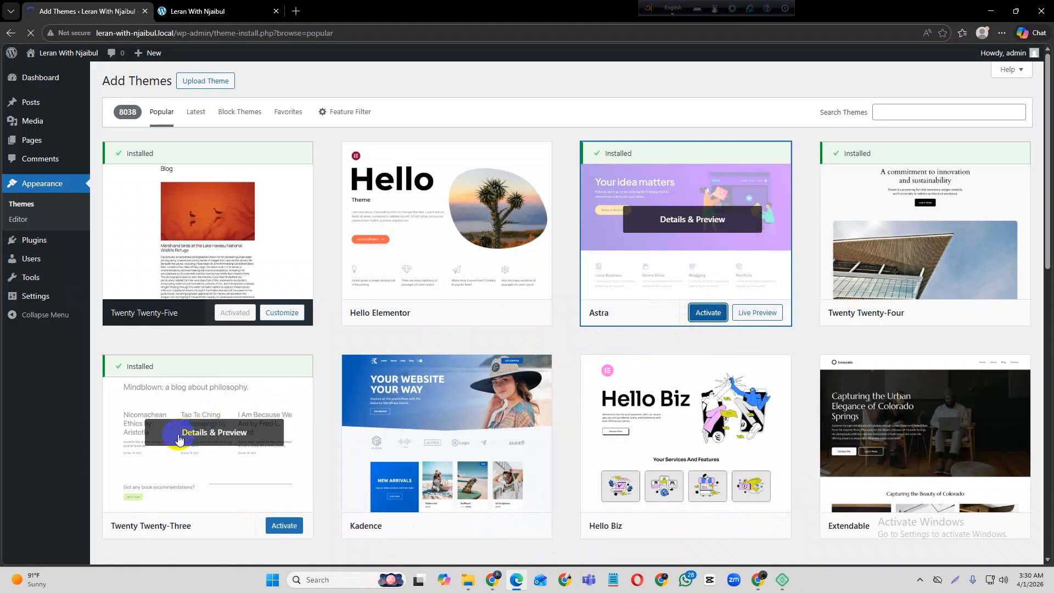
{"action": "scroll", "coordinate": [172, 434], "scroll_direction": "down", "scroll_amount": 2}
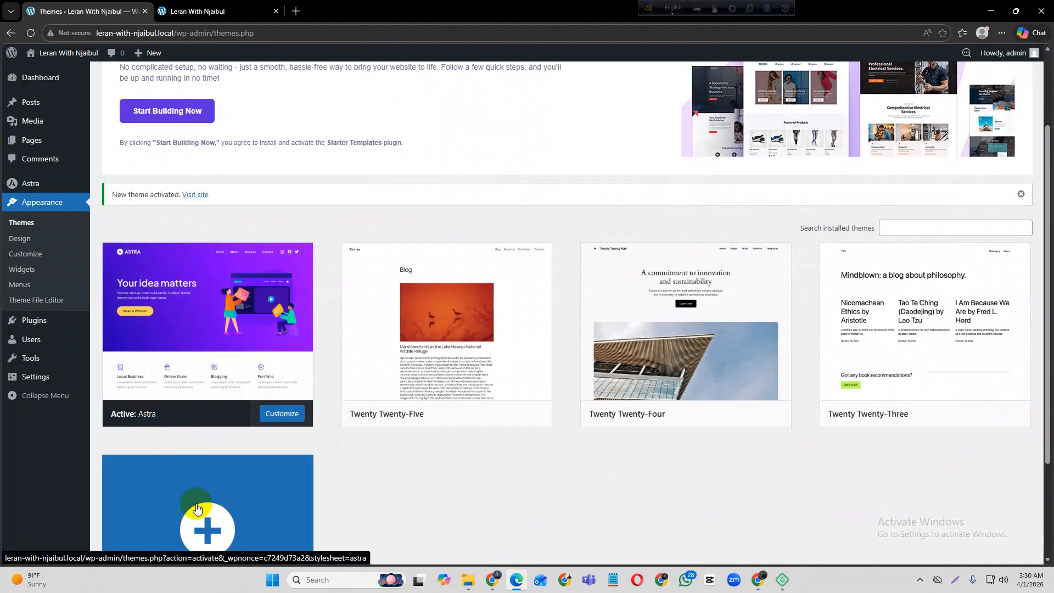
Open the Astra theme's own dashboard and look through its Starter Templates page
{"action": "mouse_move", "coordinate": [14, 188]}
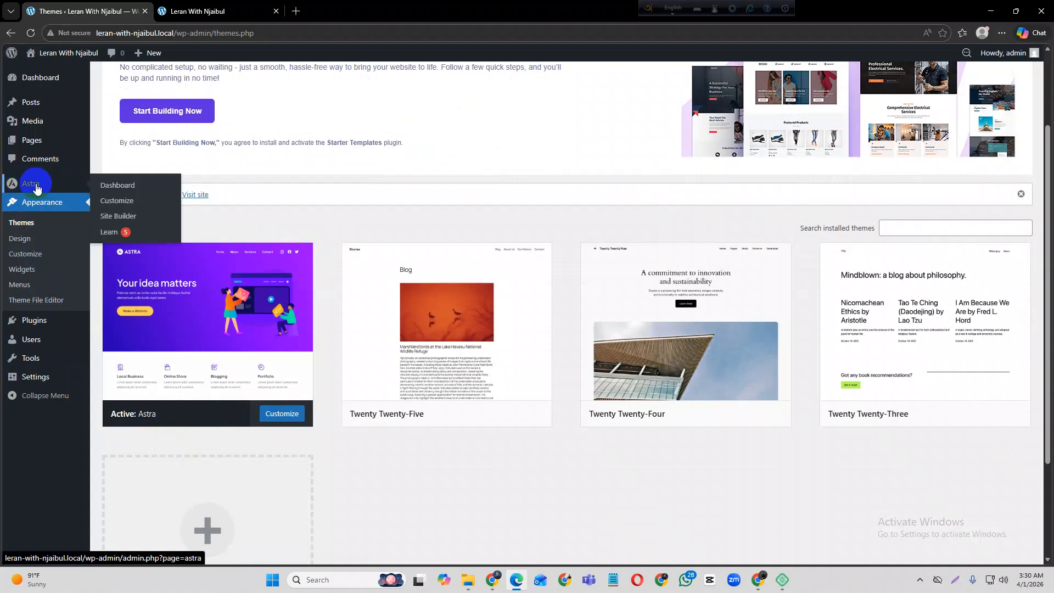
{"action": "left_click", "coordinate": [23, 187]}
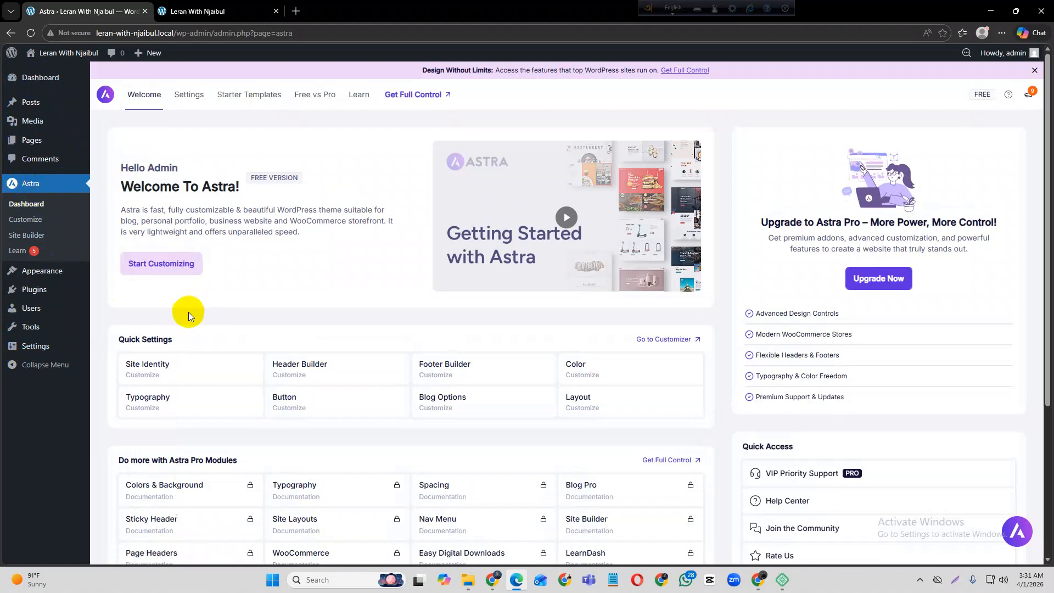
{"action": "left_click", "coordinate": [35, 207]}
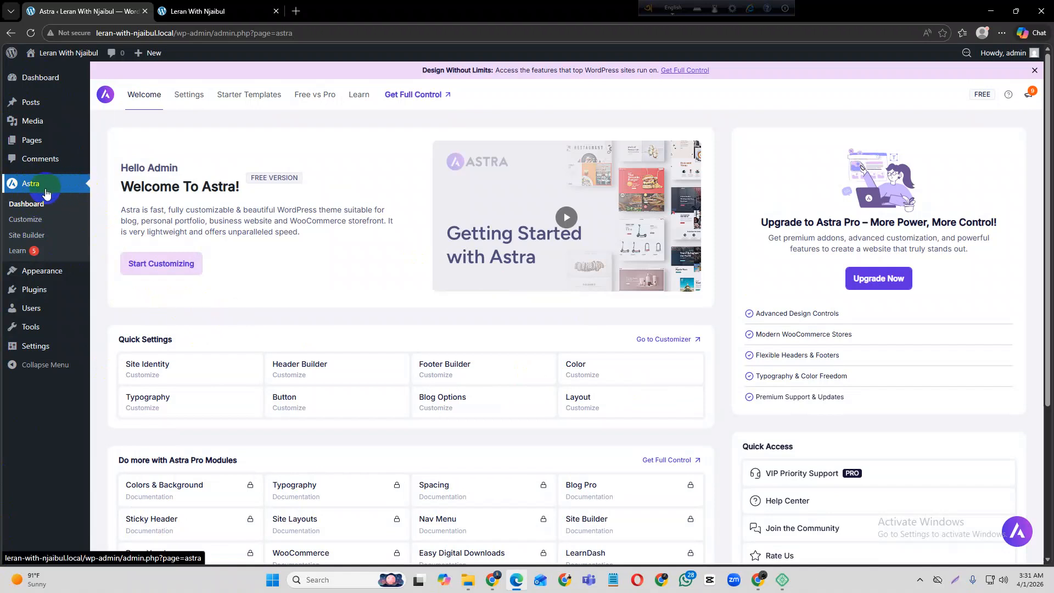
{"action": "left_click", "coordinate": [250, 104]}
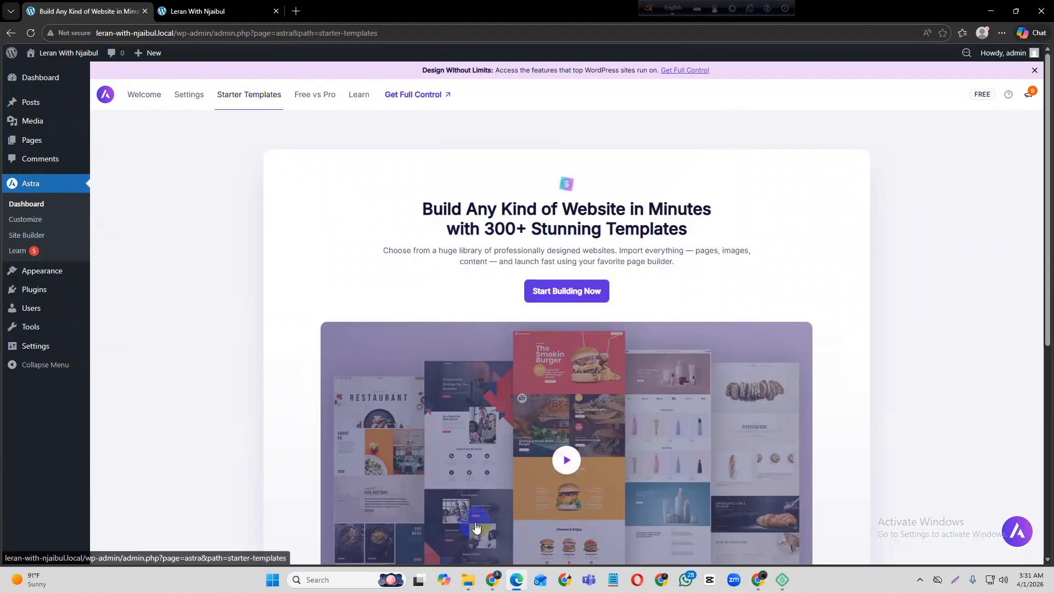
{"action": "scroll", "coordinate": [356, 426], "scroll_direction": "down", "scroll_amount": 4}
{"action": "scroll", "coordinate": [358, 429], "scroll_direction": "up", "scroll_amount": 3}
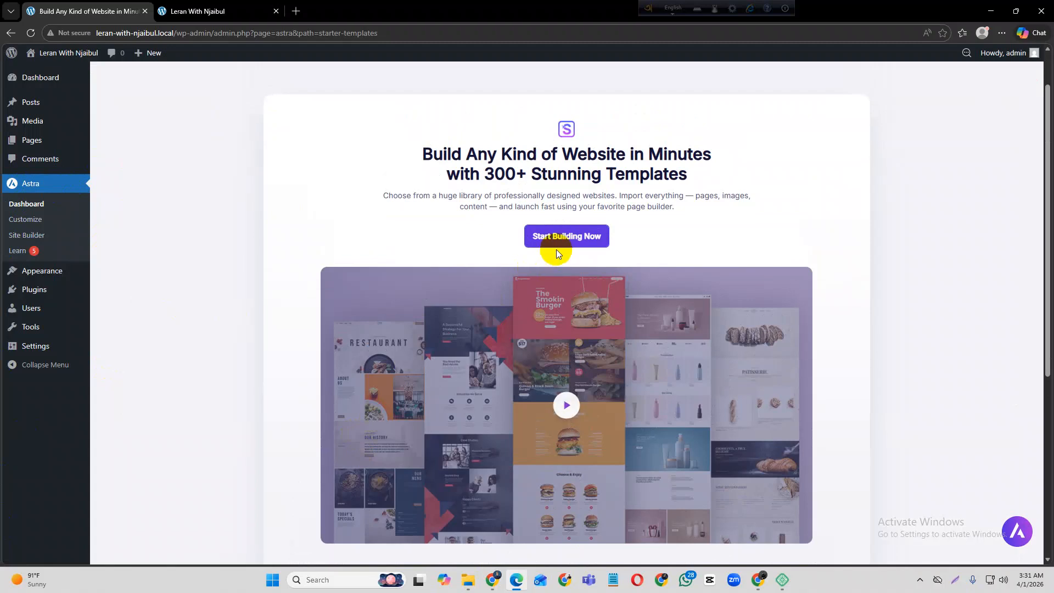
{"action": "scroll", "coordinate": [605, 236], "scroll_direction": "up", "scroll_amount": 1}
Start building from Astra's Starter Templates page to install the templates plugin, and dismiss the promotional banner
{"action": "left_click", "coordinate": [598, 295]}
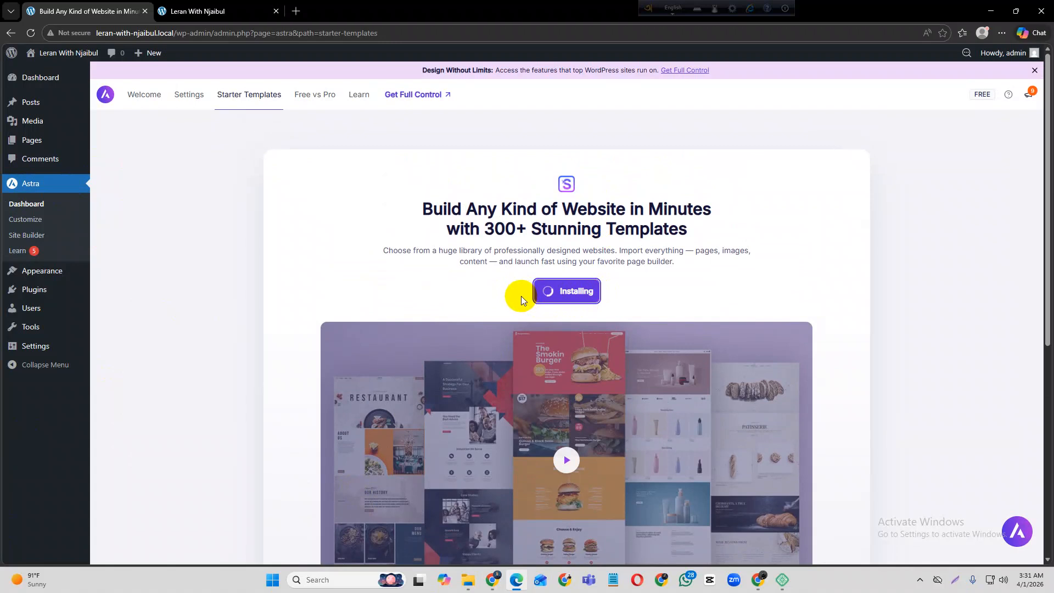
{"action": "left_click", "coordinate": [1035, 70]}
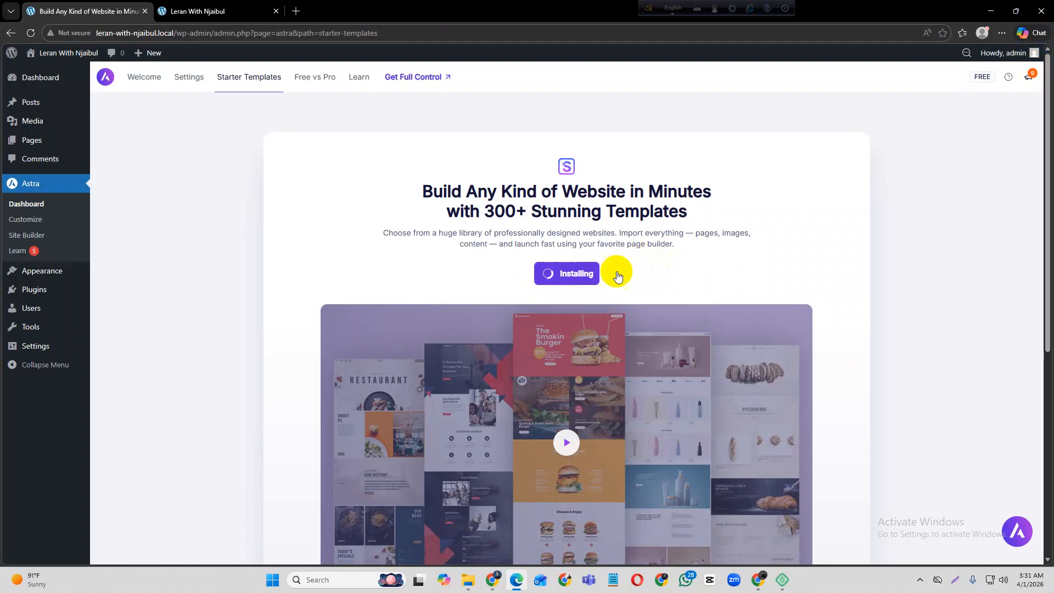
{"action": "left_click", "coordinate": [568, 283]}
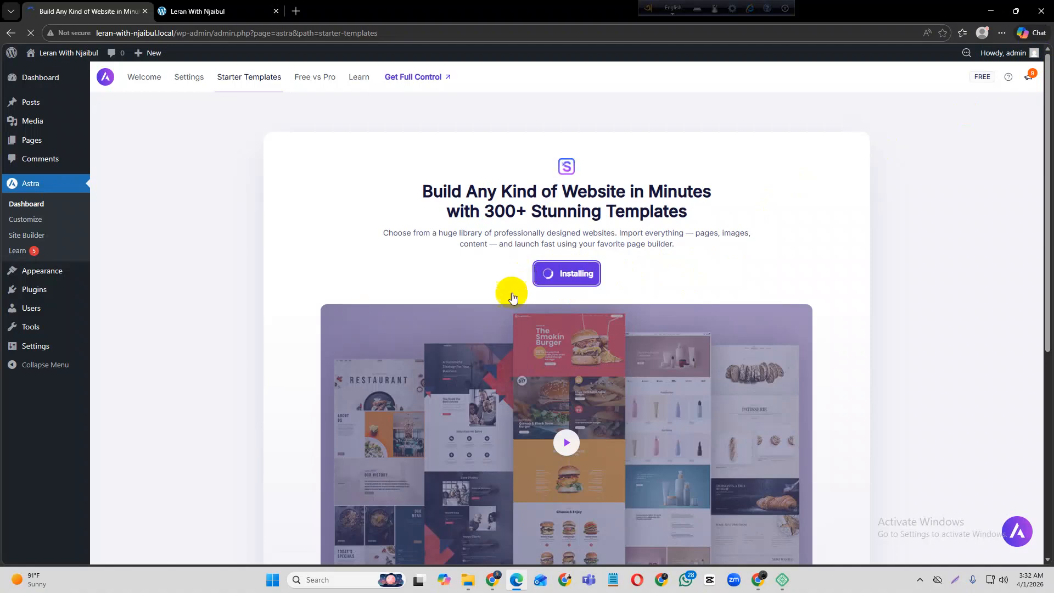
{"action": "scroll", "coordinate": [483, 324], "scroll_direction": "down", "scroll_amount": 5}
{"action": "scroll", "coordinate": [476, 325], "scroll_direction": "down", "scroll_amount": 2}
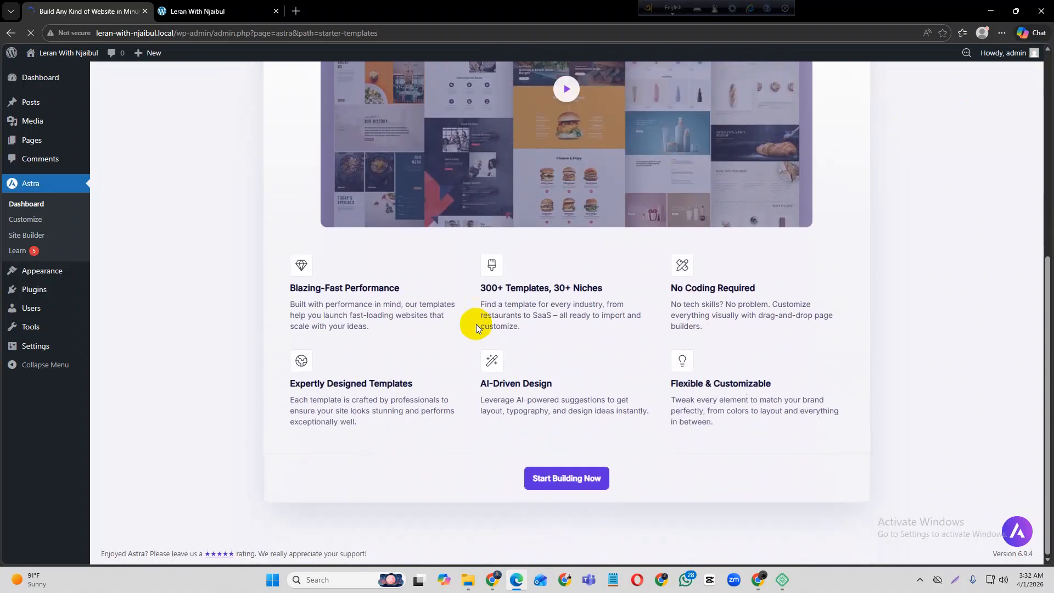
{"action": "scroll", "coordinate": [507, 386], "scroll_direction": "up", "scroll_amount": 7}
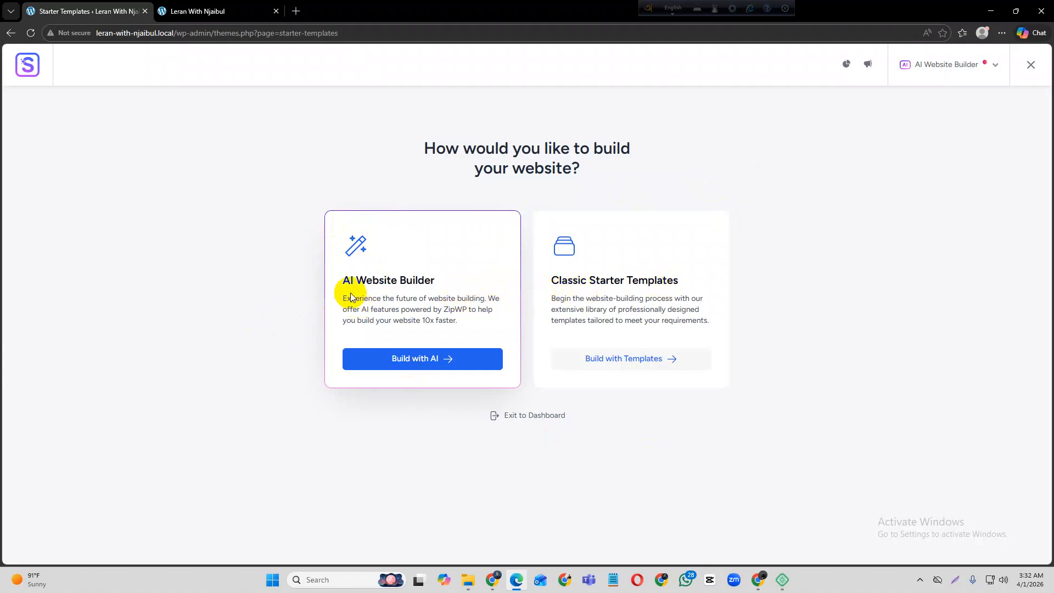
Choose to build the website with Classic Starter Templates instead of the AI Website Builder
{"action": "left_click_drag", "start_coordinate": [343, 279], "coordinate": [448, 279]}
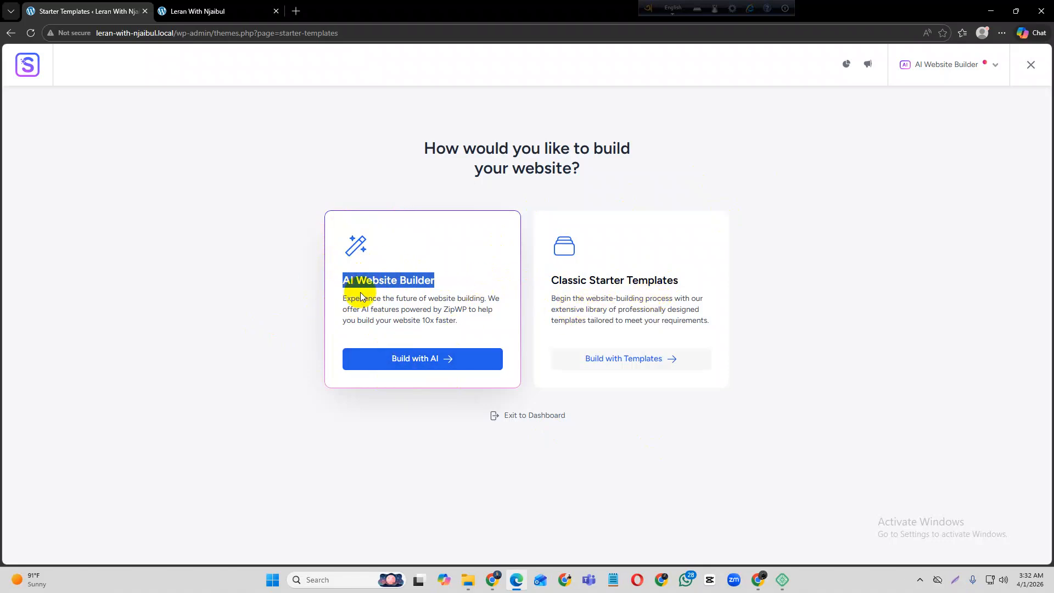
{"action": "left_click", "coordinate": [572, 308]}
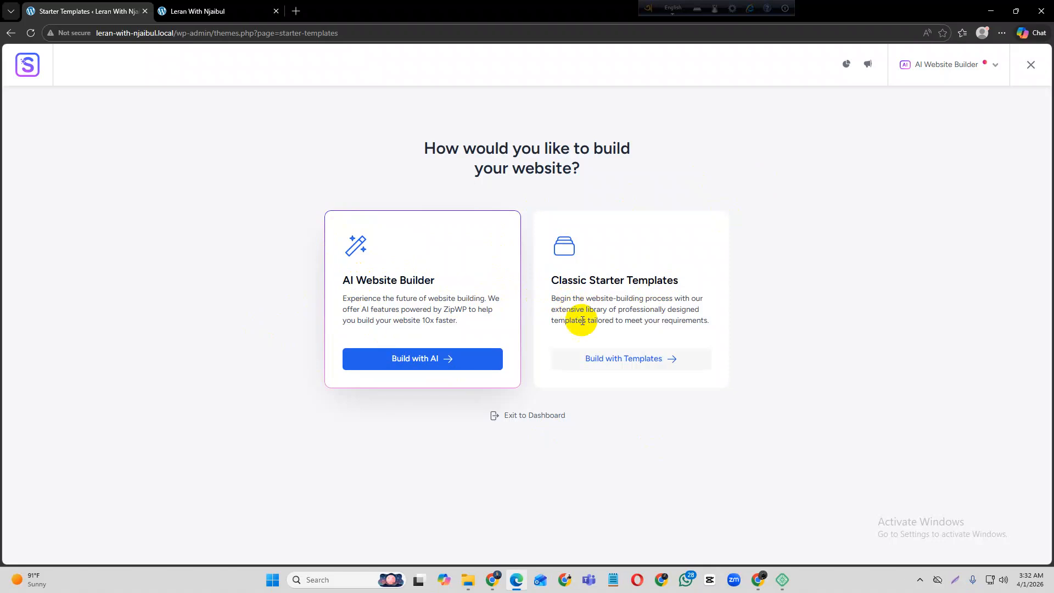
{"action": "left_click", "coordinate": [652, 360]}
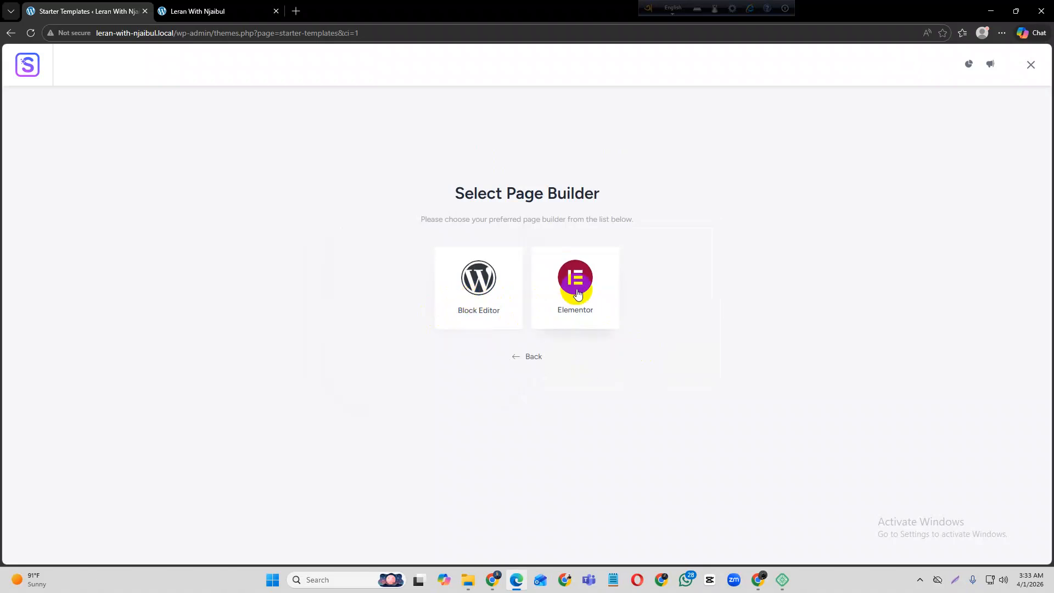
Select Block Editor as the page builder and dismiss the offer to try the AI builder
{"action": "left_click", "coordinate": [470, 311]}
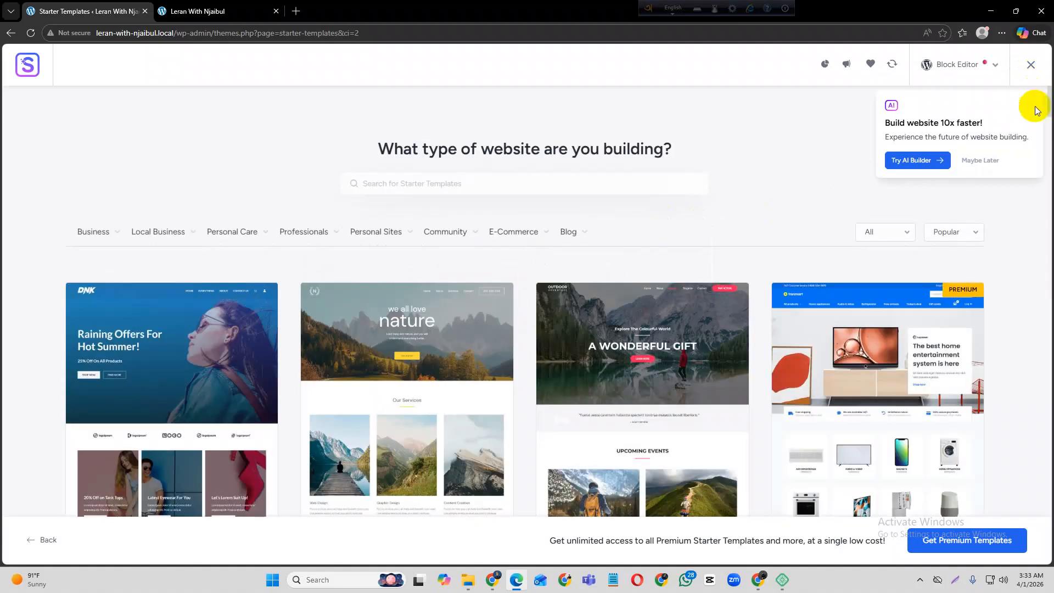
{"action": "left_click", "coordinate": [986, 161]}
Filter the starter templates by the Clothing store type in the E-Commerce category
{"action": "scroll", "coordinate": [179, 311], "scroll_direction": "down", "scroll_amount": 5}
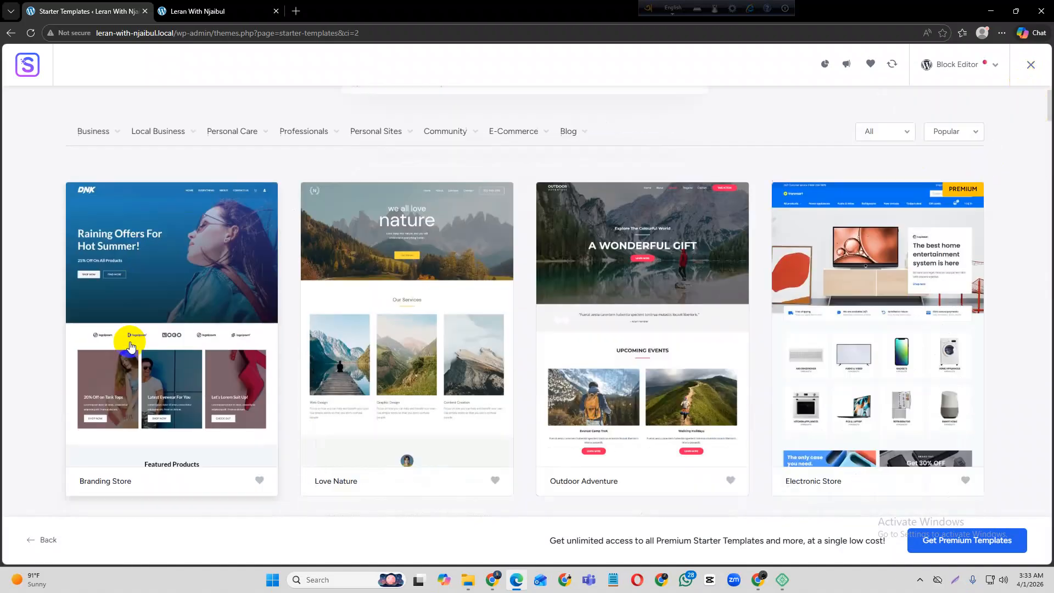
{"action": "scroll", "coordinate": [135, 341], "scroll_direction": "down", "scroll_amount": 3}
{"action": "scroll", "coordinate": [135, 341], "scroll_direction": "down", "scroll_amount": 3}
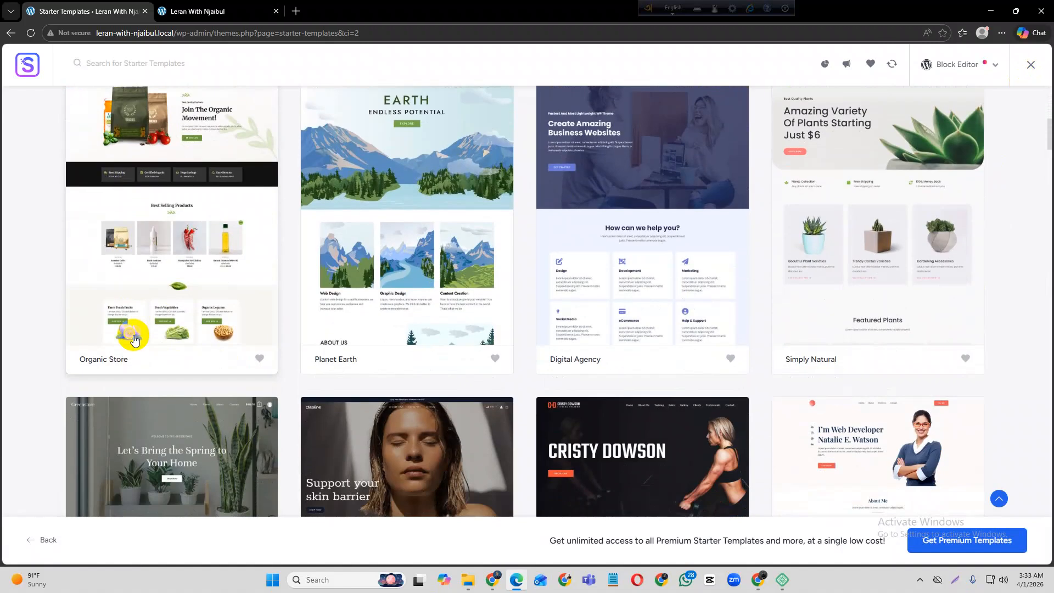
{"action": "scroll", "coordinate": [136, 340], "scroll_direction": "up", "scroll_amount": 6}
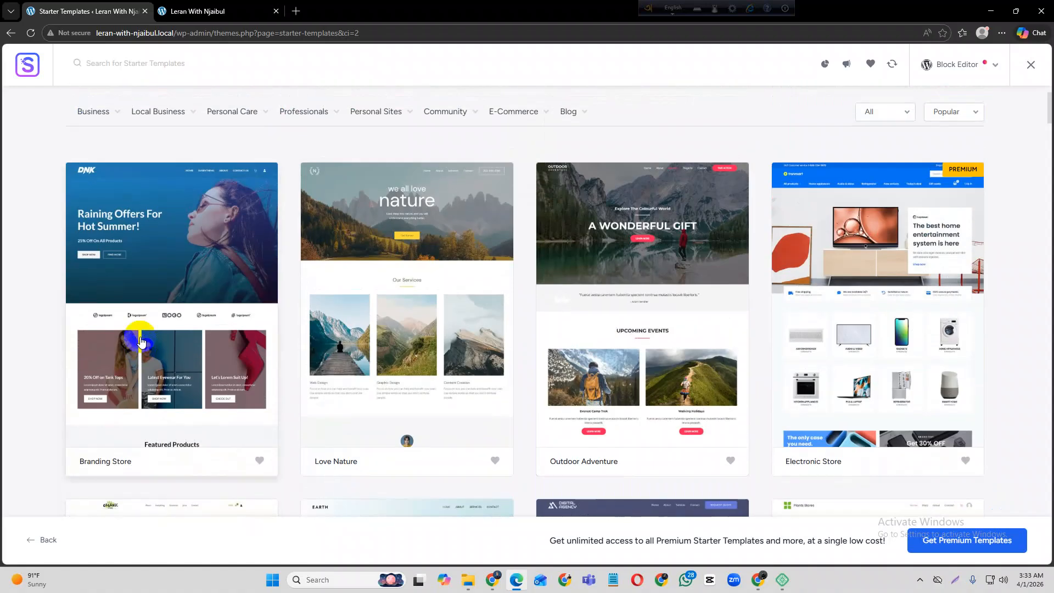
{"action": "scroll", "coordinate": [412, 394], "scroll_direction": "up", "scroll_amount": 2}
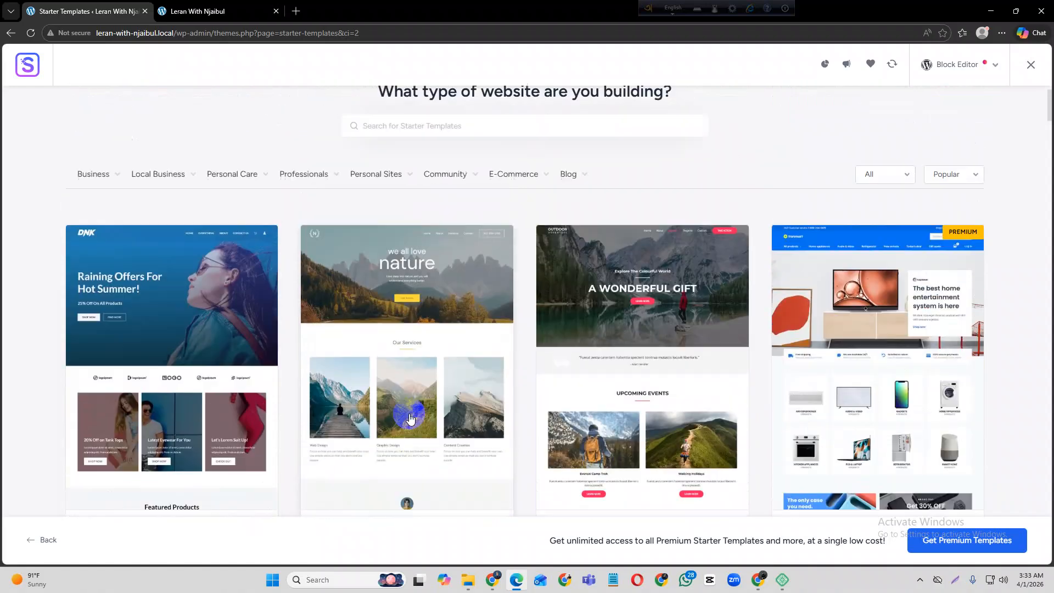
{"action": "left_click", "coordinate": [526, 235]}
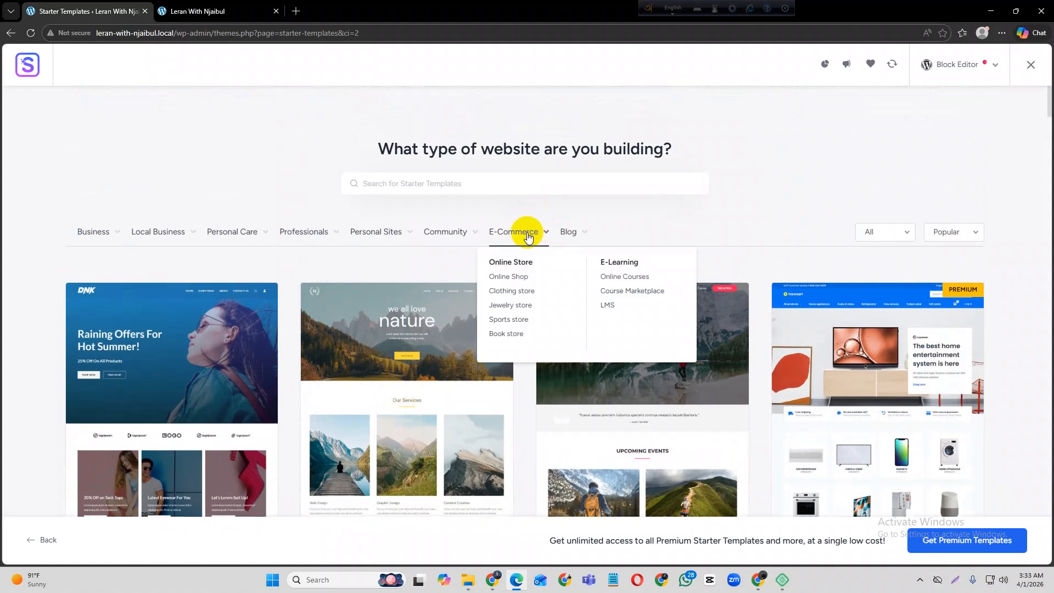
{"action": "left_click", "coordinate": [522, 294]}
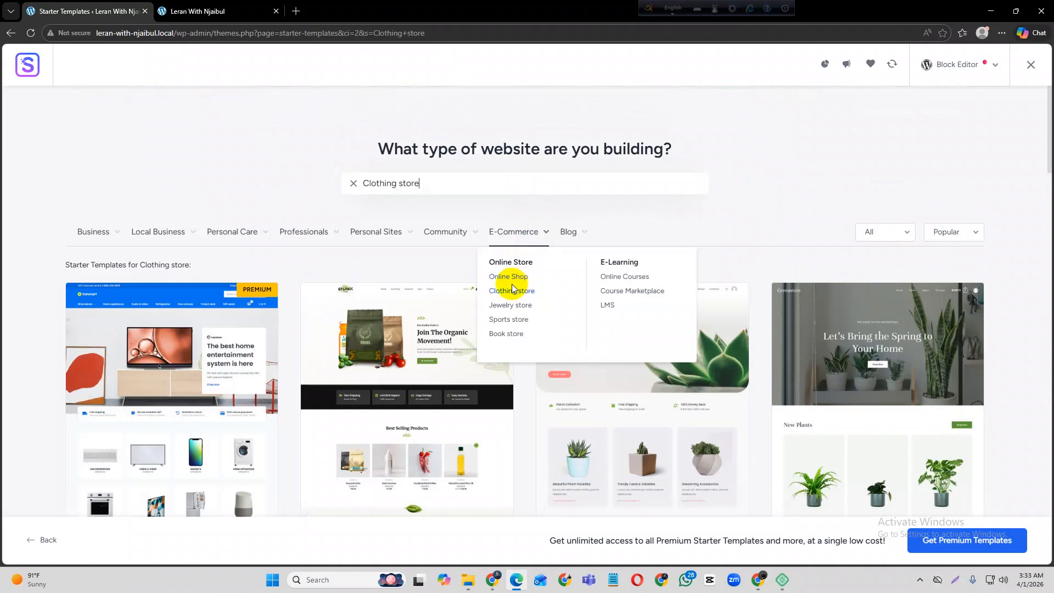
Browse the starter templates for Clothing store, comparing the free and premium designs
{"action": "scroll", "coordinate": [751, 245], "scroll_direction": "down", "scroll_amount": 1}
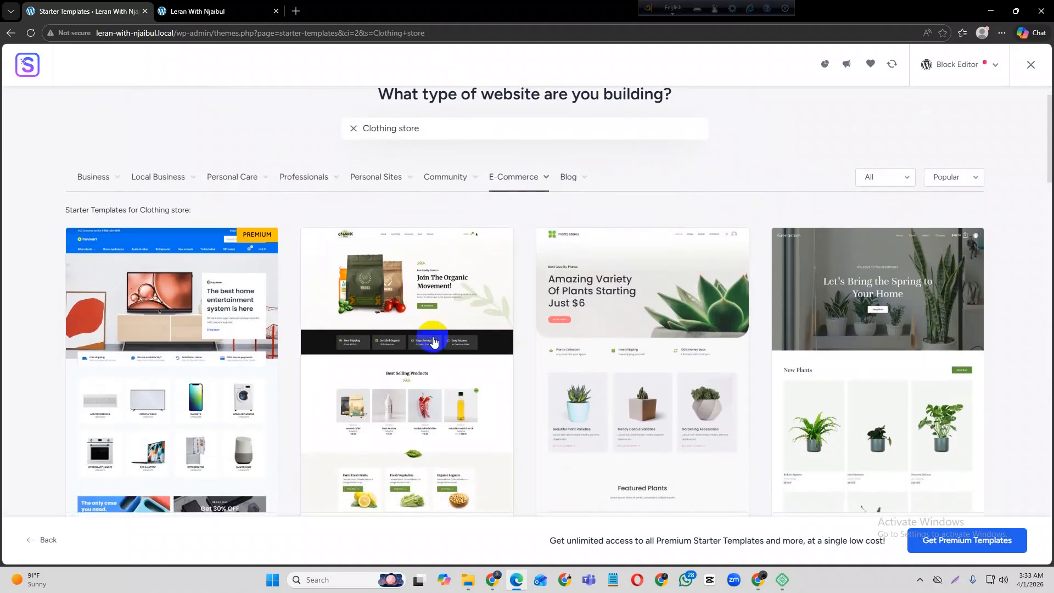
{"action": "scroll", "coordinate": [225, 290], "scroll_direction": "down", "scroll_amount": 1}
{"action": "scroll", "coordinate": [234, 315], "scroll_direction": "up", "scroll_amount": 1}
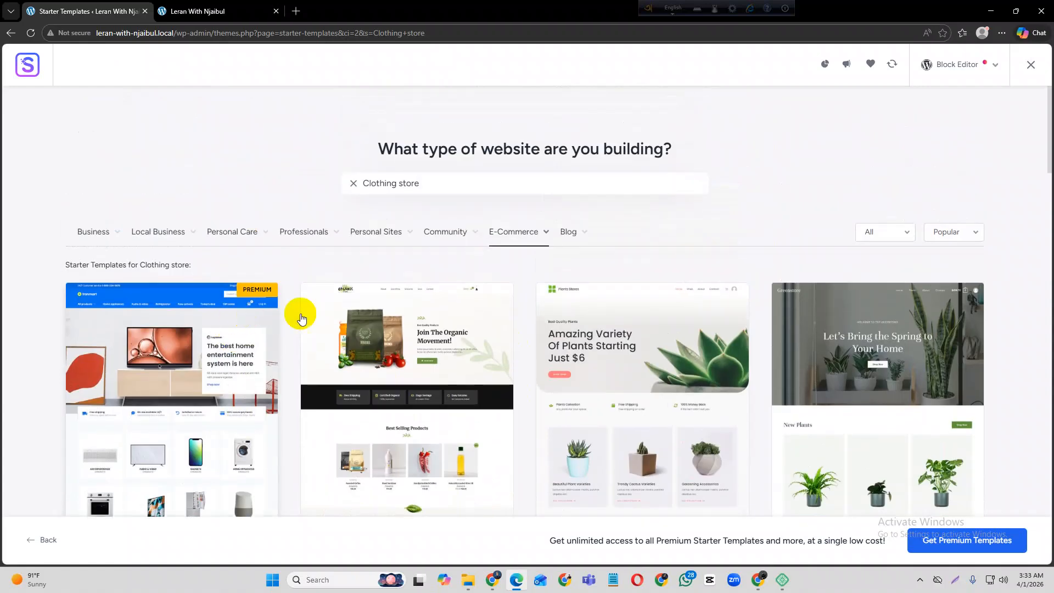
{"action": "scroll", "coordinate": [505, 307], "scroll_direction": "down", "scroll_amount": 1}
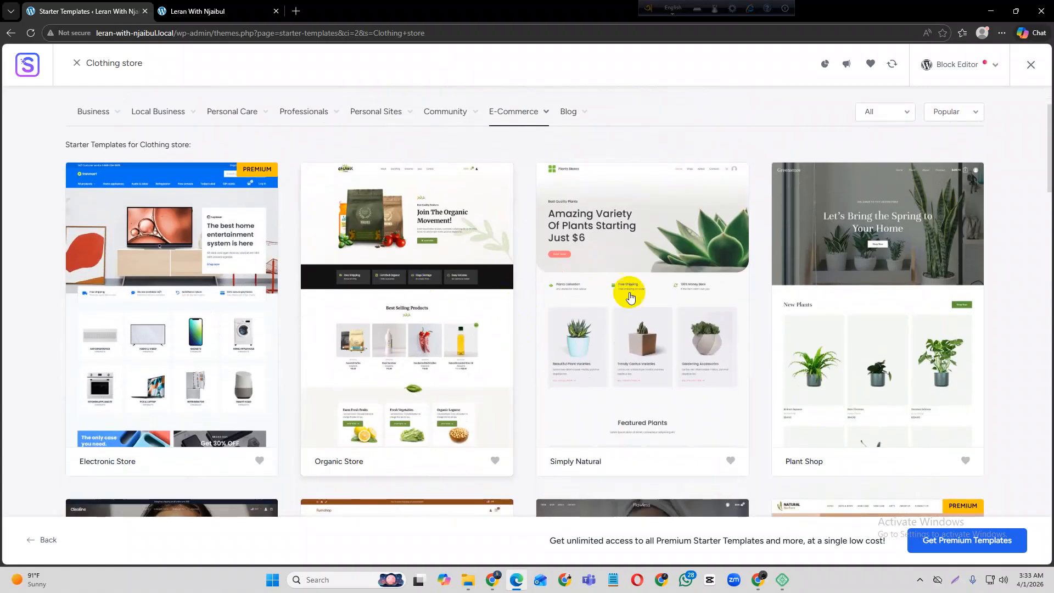
{"action": "scroll", "coordinate": [417, 283], "scroll_direction": "down", "scroll_amount": 2}
{"action": "scroll", "coordinate": [769, 285], "scroll_direction": "down", "scroll_amount": 1}
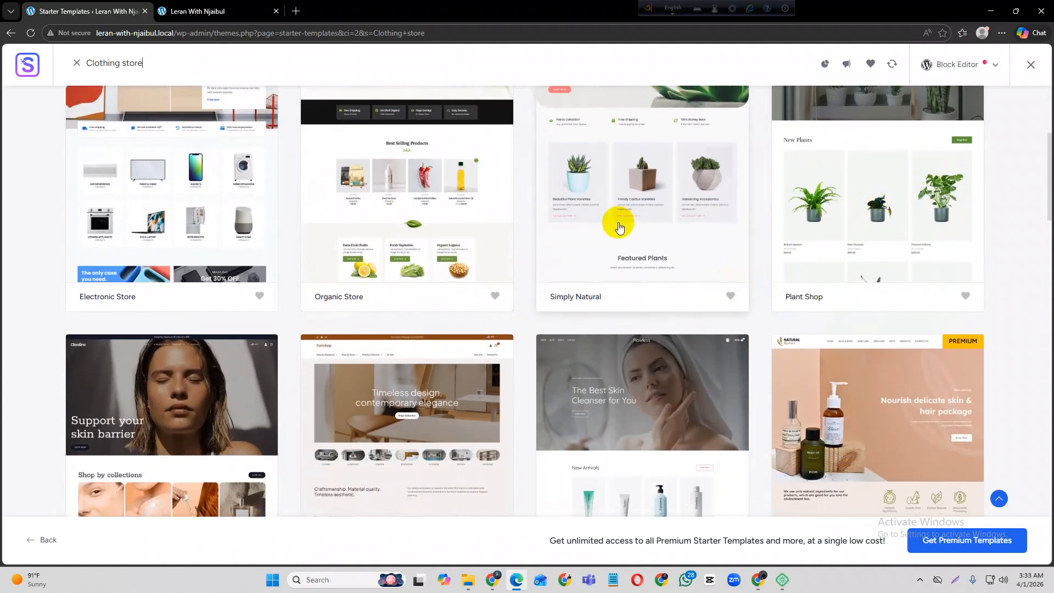
{"action": "scroll", "coordinate": [619, 225], "scroll_direction": "up", "scroll_amount": 2}
{"action": "scroll", "coordinate": [769, 252], "scroll_direction": "down", "scroll_amount": 3}
{"action": "scroll", "coordinate": [801, 261], "scroll_direction": "down", "scroll_amount": 2}
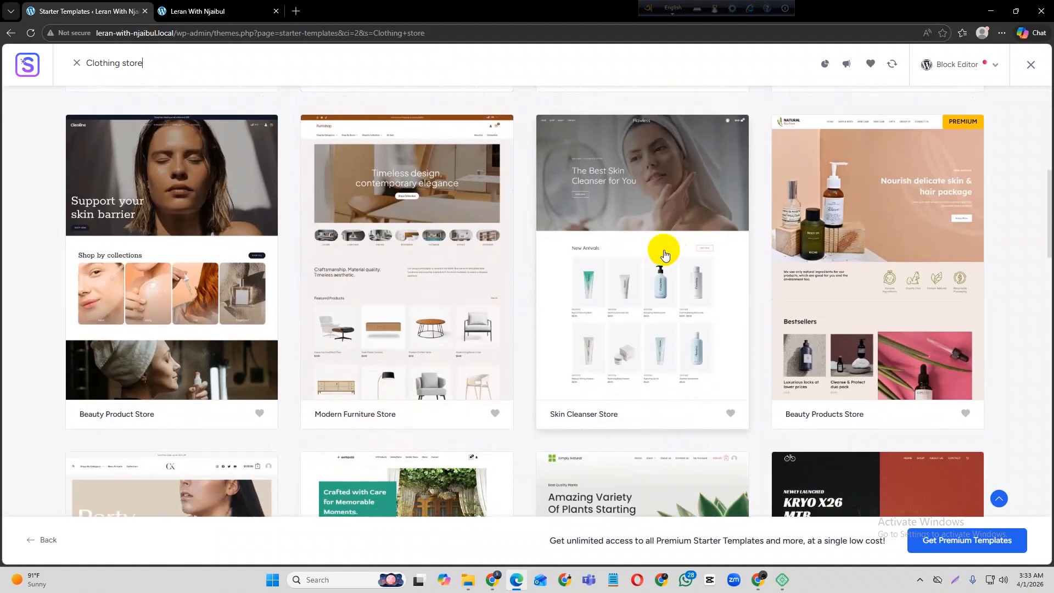
{"action": "scroll", "coordinate": [308, 250], "scroll_direction": "down", "scroll_amount": 2}
{"action": "scroll", "coordinate": [313, 254], "scroll_direction": "down", "scroll_amount": 2}
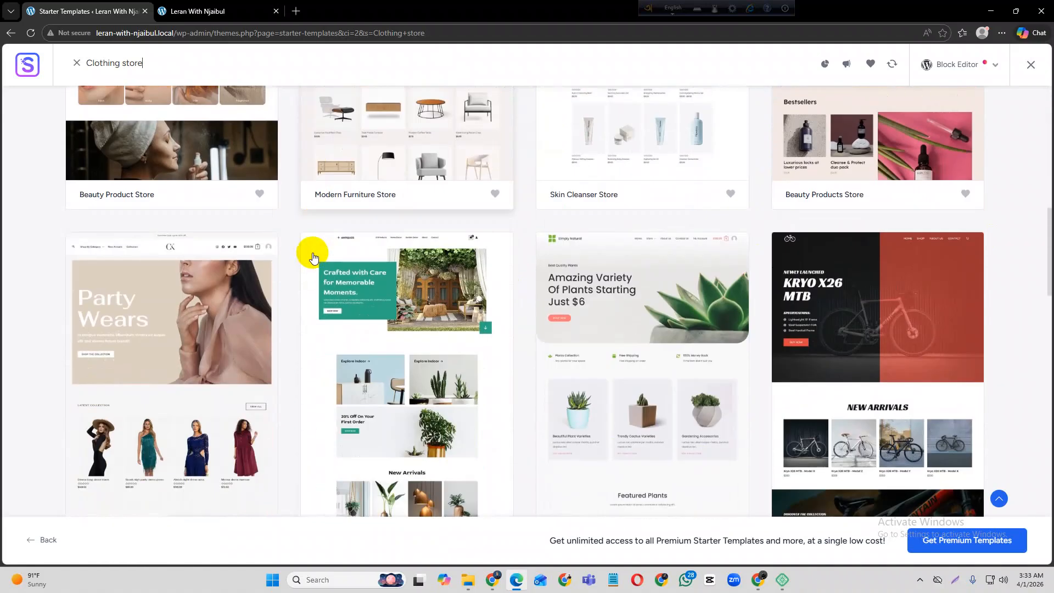
{"action": "scroll", "coordinate": [217, 337], "scroll_direction": "down", "scroll_amount": 3}
{"action": "scroll", "coordinate": [218, 340], "scroll_direction": "down", "scroll_amount": 4}
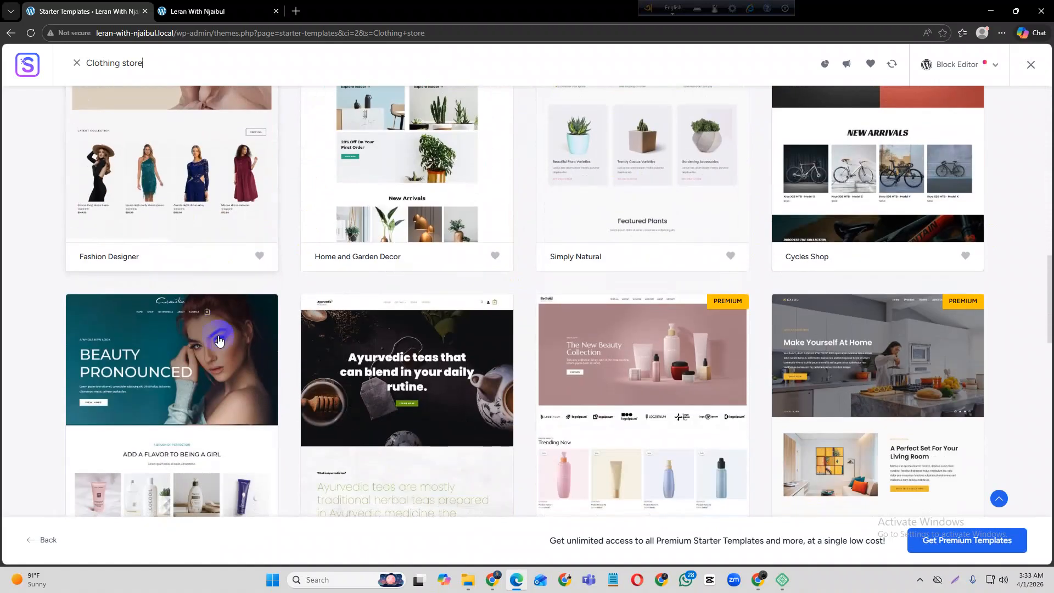
{"action": "scroll", "coordinate": [603, 317], "scroll_direction": "down", "scroll_amount": 3}
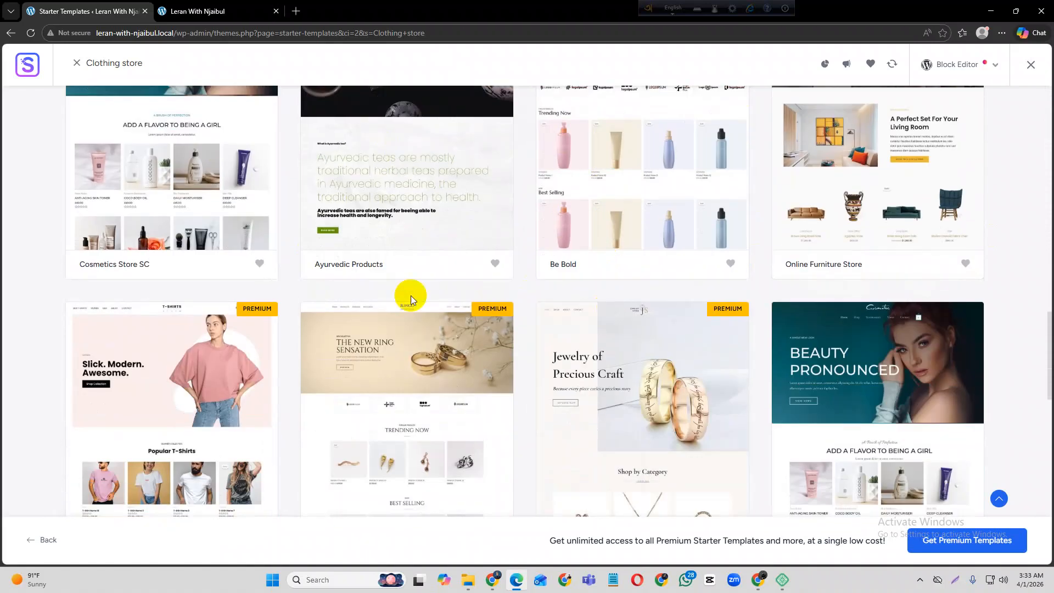
{"action": "scroll", "coordinate": [196, 330], "scroll_direction": "down", "scroll_amount": 2}
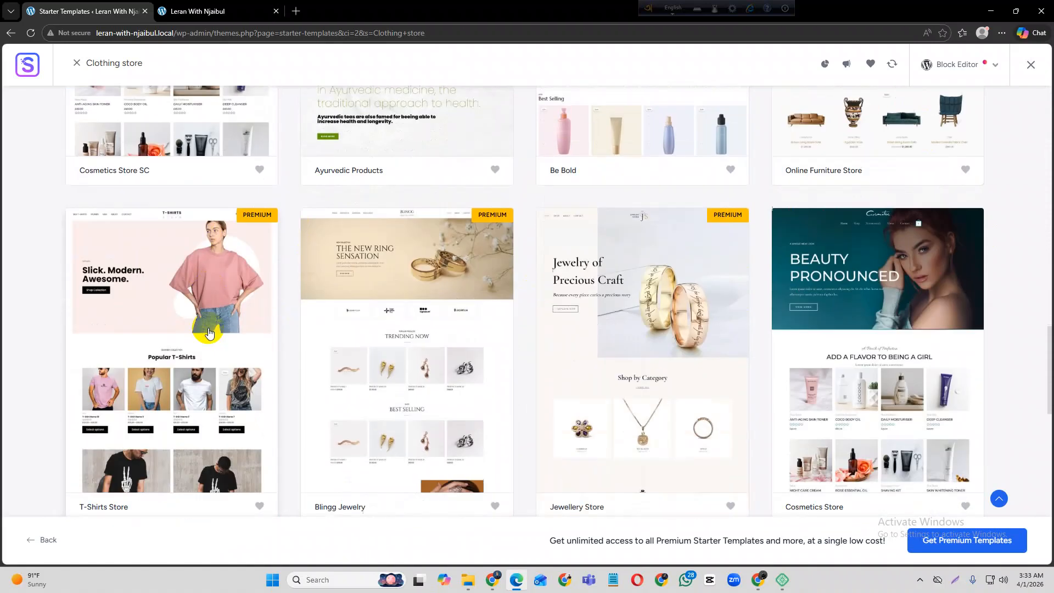
{"action": "scroll", "coordinate": [897, 350], "scroll_direction": "down", "scroll_amount": 2}
{"action": "scroll", "coordinate": [897, 350], "scroll_direction": "down", "scroll_amount": 5}
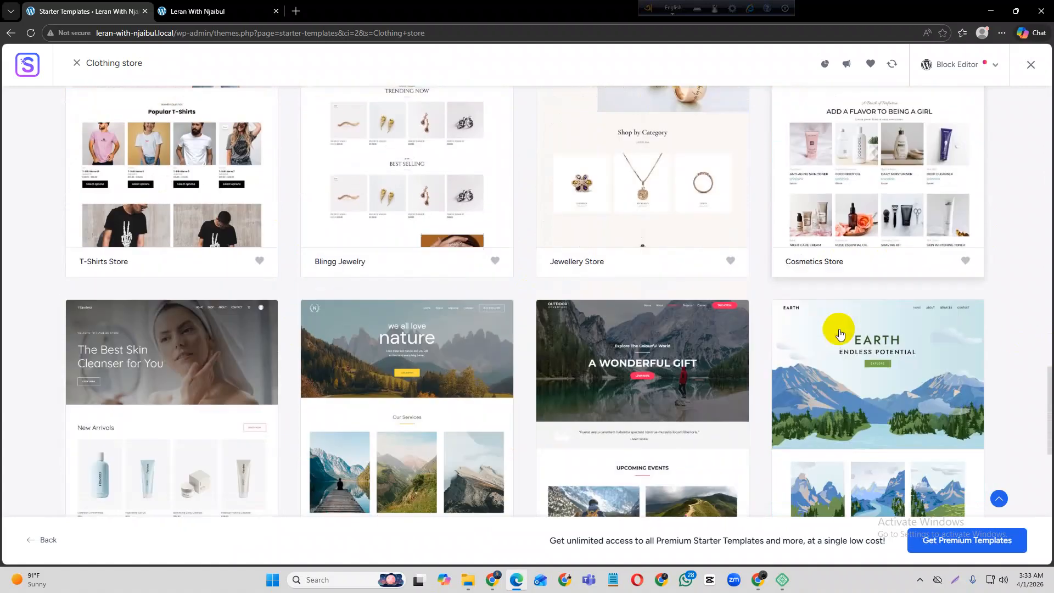
{"action": "scroll", "coordinate": [523, 321], "scroll_direction": "down", "scroll_amount": 8}
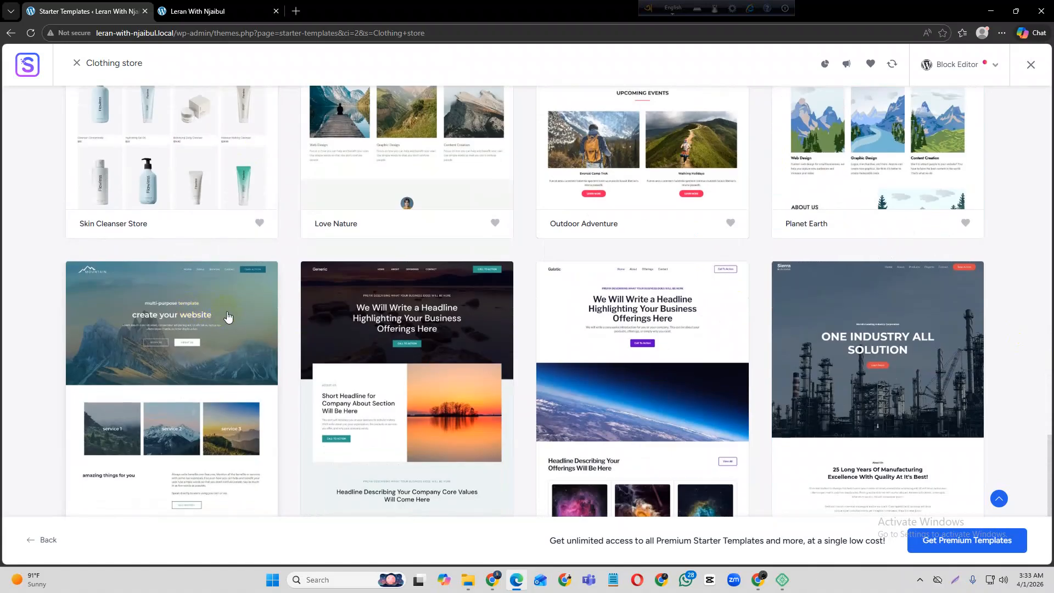
{"action": "scroll", "coordinate": [535, 321], "scroll_direction": "up", "scroll_amount": 5}
{"action": "scroll", "coordinate": [535, 321], "scroll_direction": "up", "scroll_amount": 20}
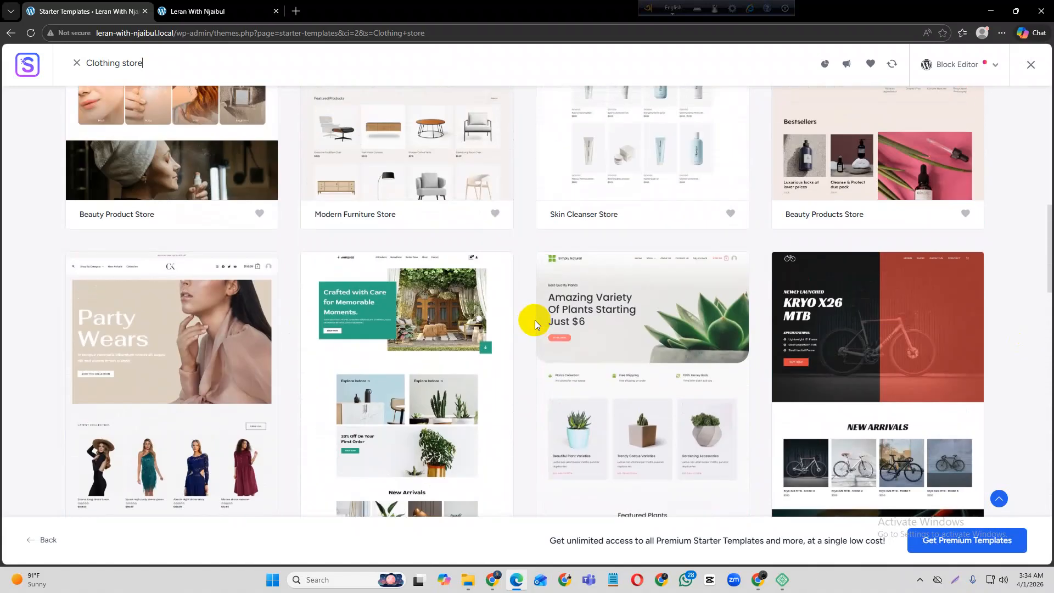
{"action": "scroll", "coordinate": [535, 320], "scroll_direction": "up", "scroll_amount": 4}
{"action": "scroll", "coordinate": [541, 336], "scroll_direction": "up", "scroll_amount": 4}
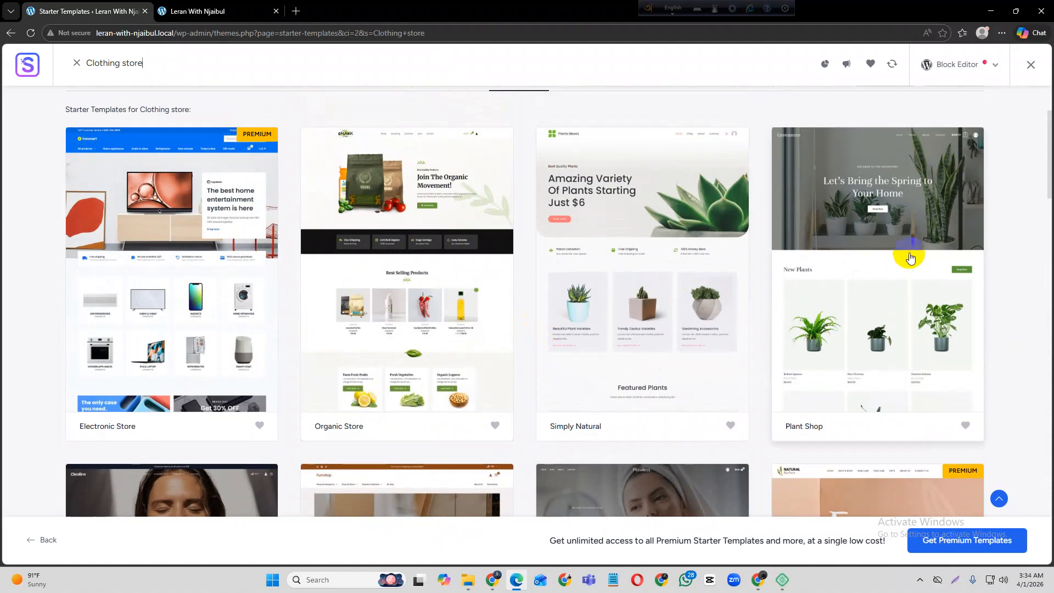
Choose the Plant Shop template and look through its homepage preview
{"action": "left_click", "coordinate": [865, 229]}
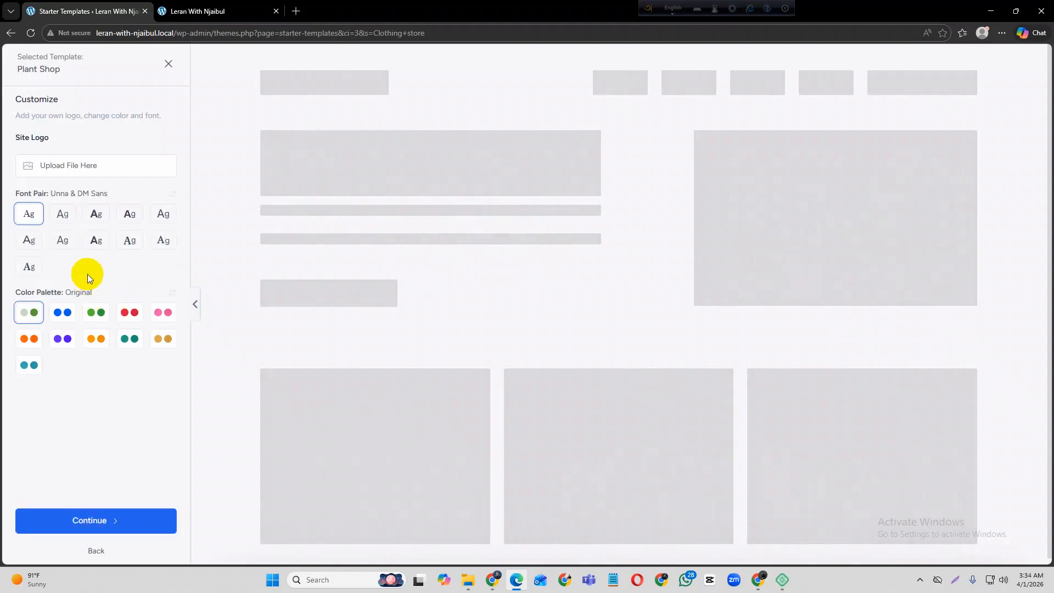
{"action": "scroll", "coordinate": [485, 359], "scroll_direction": "down", "scroll_amount": 5}
{"action": "scroll", "coordinate": [484, 360], "scroll_direction": "down", "scroll_amount": 5}
{"action": "scroll", "coordinate": [479, 354], "scroll_direction": "down", "scroll_amount": 4}
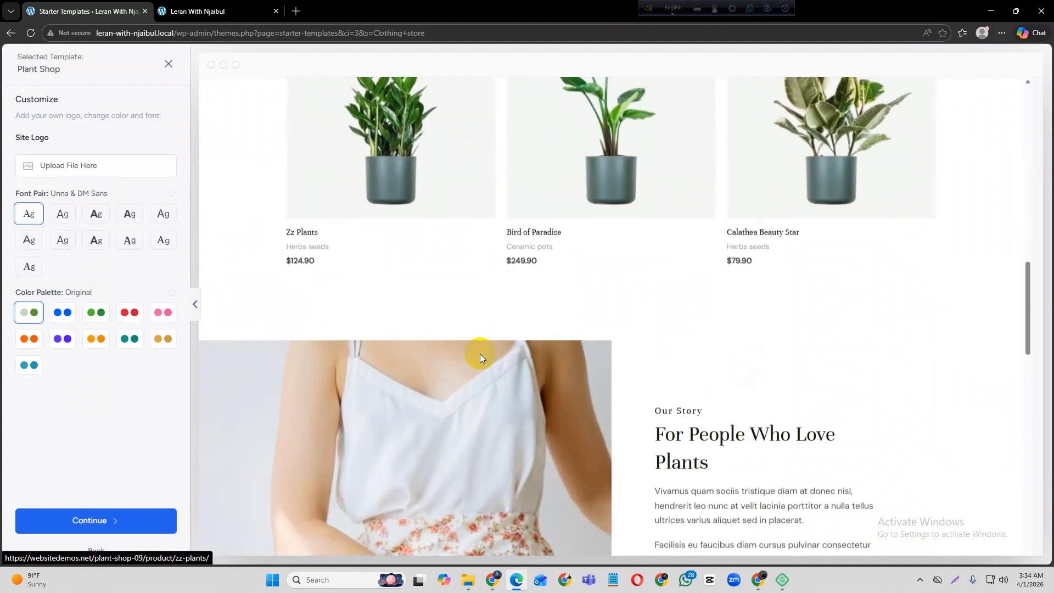
{"action": "scroll", "coordinate": [470, 353], "scroll_direction": "up", "scroll_amount": 6}
{"action": "scroll", "coordinate": [448, 334], "scroll_direction": "up", "scroll_amount": 10}
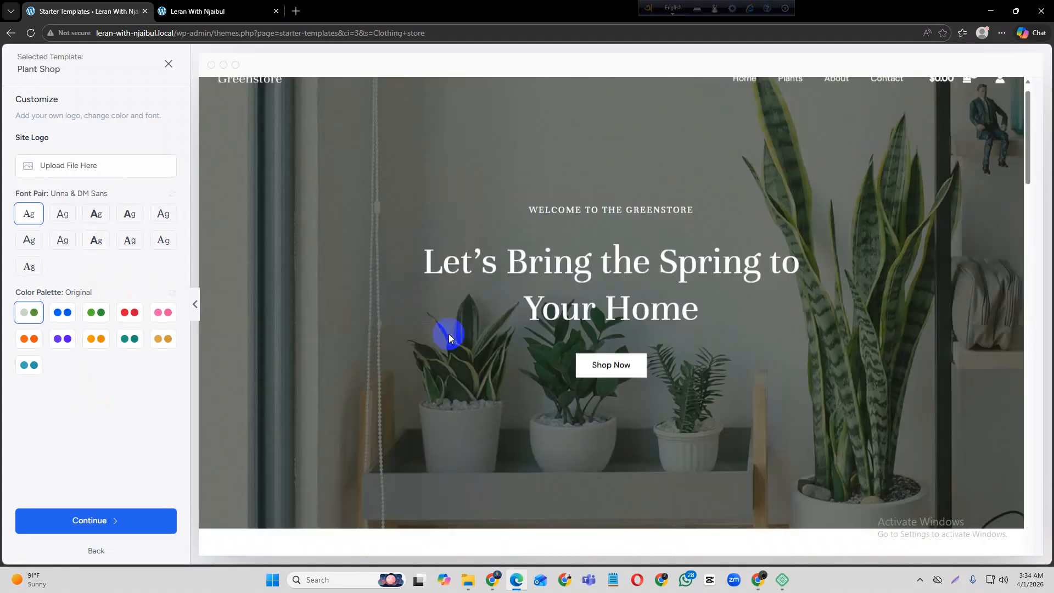
Try several color palettes and font pairs on the template, ending on the Original palette and the Unna & DM Sans font pair
{"action": "left_click", "coordinate": [63, 312]}
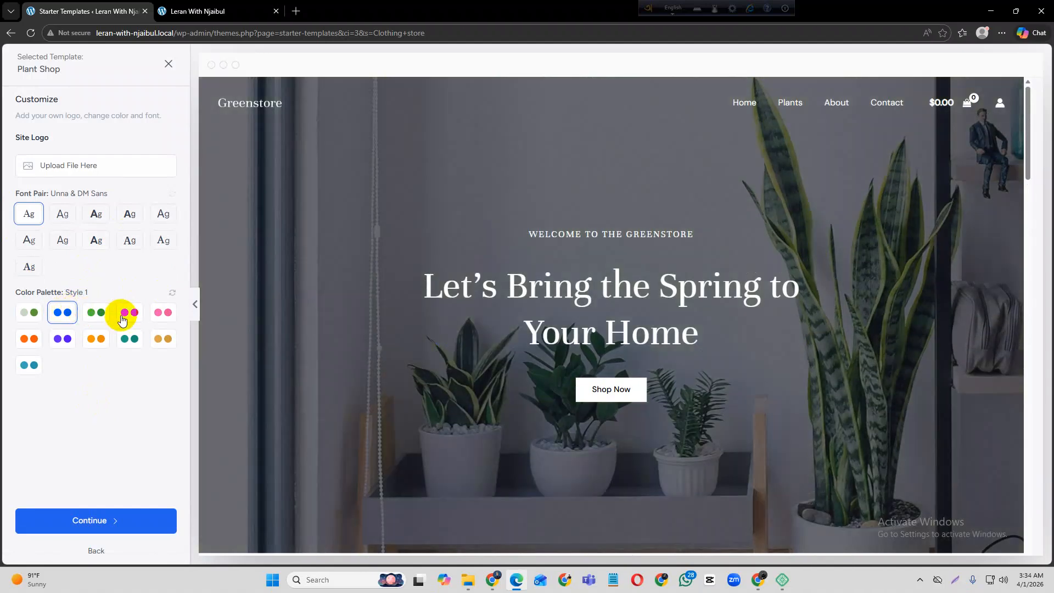
{"action": "left_click", "coordinate": [130, 313]}
{"action": "left_click", "coordinate": [164, 318]}
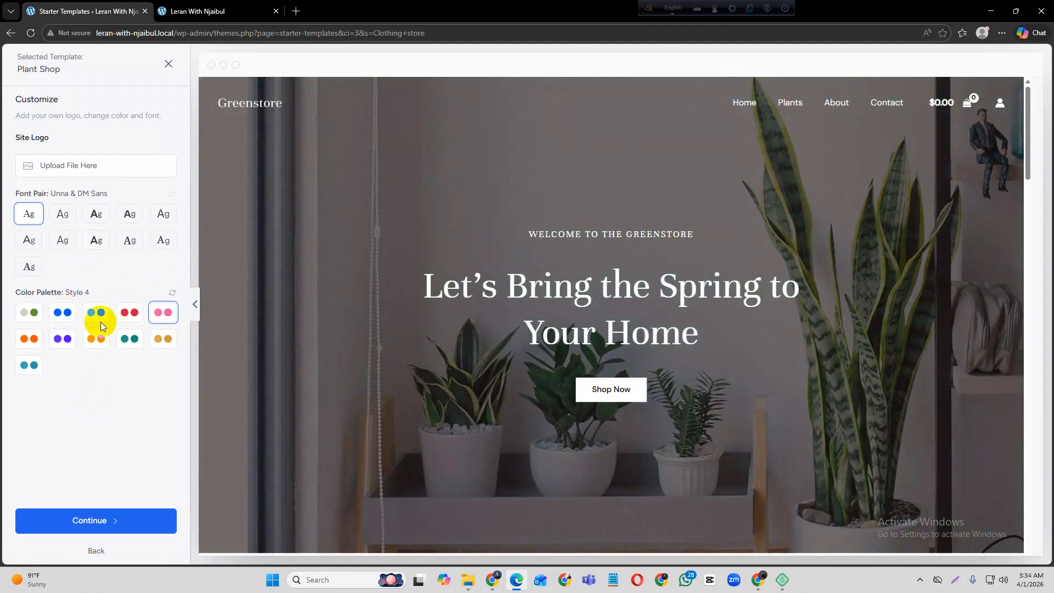
{"action": "left_click", "coordinate": [28, 311]}
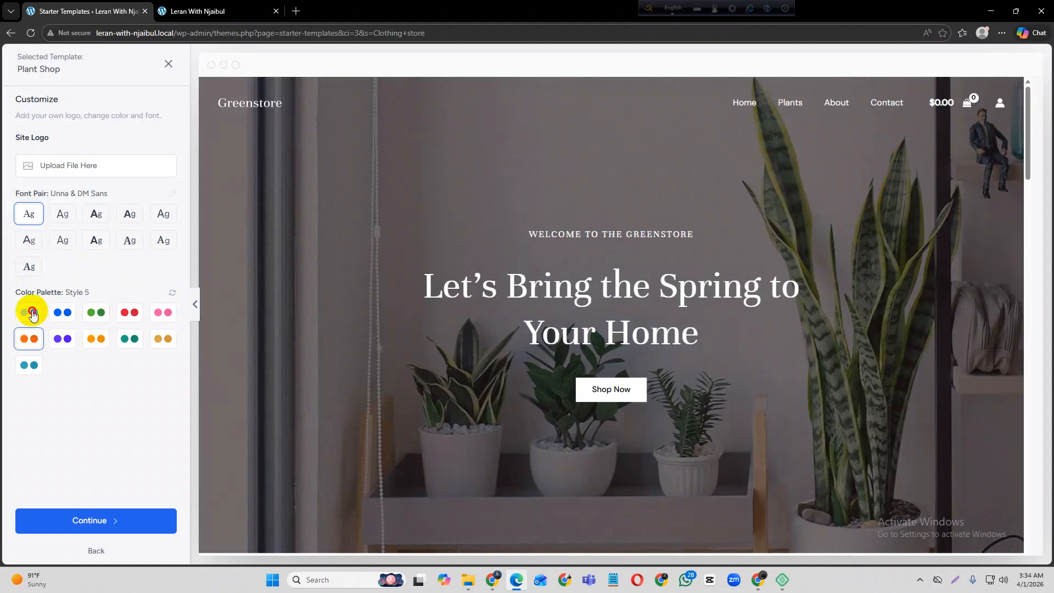
{"action": "left_click", "coordinate": [96, 214]}
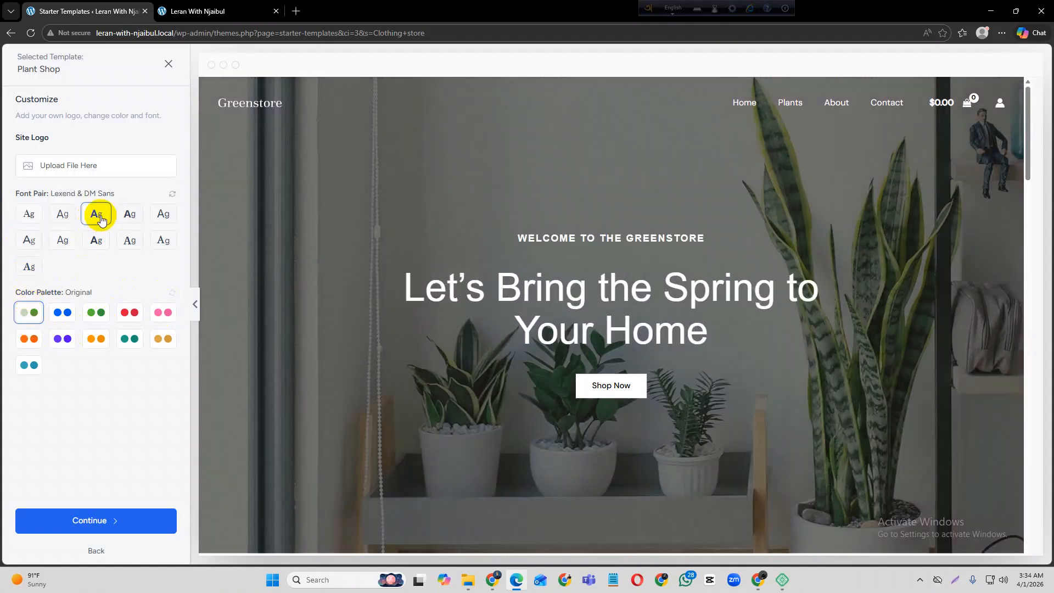
{"action": "left_click", "coordinate": [62, 215]}
{"action": "left_click", "coordinate": [28, 215]}
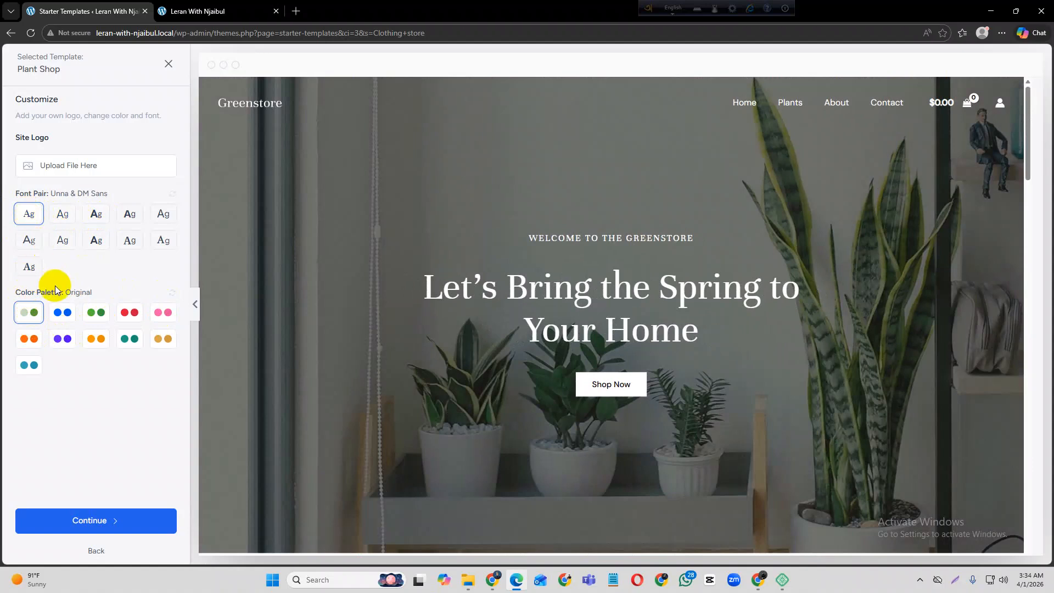
Accept the template's customization settings and proceed with the preselected website features
{"action": "left_click", "coordinate": [95, 520]}
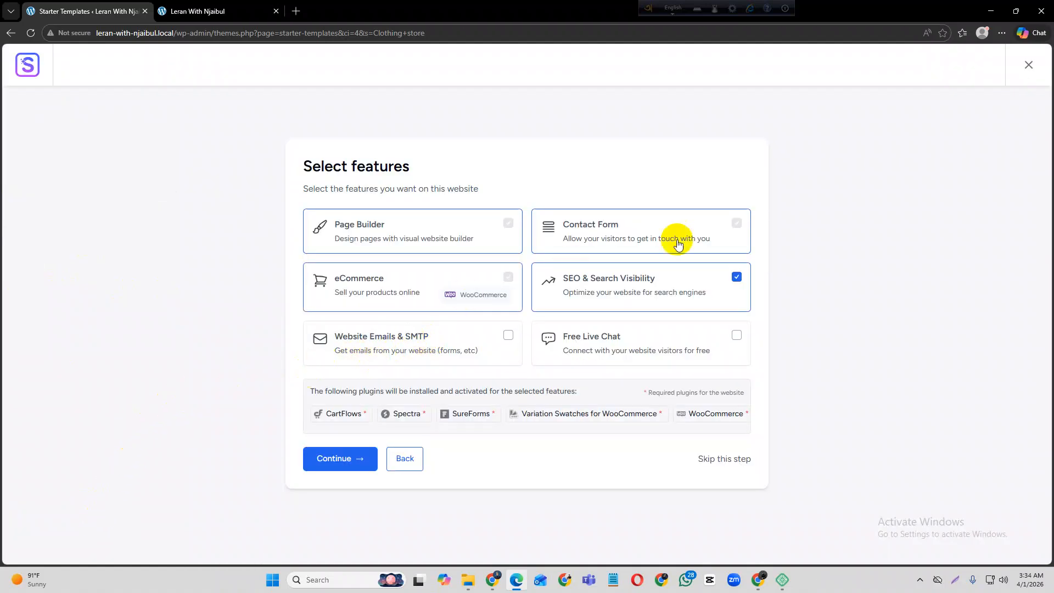
{"action": "left_click", "coordinate": [340, 463]}
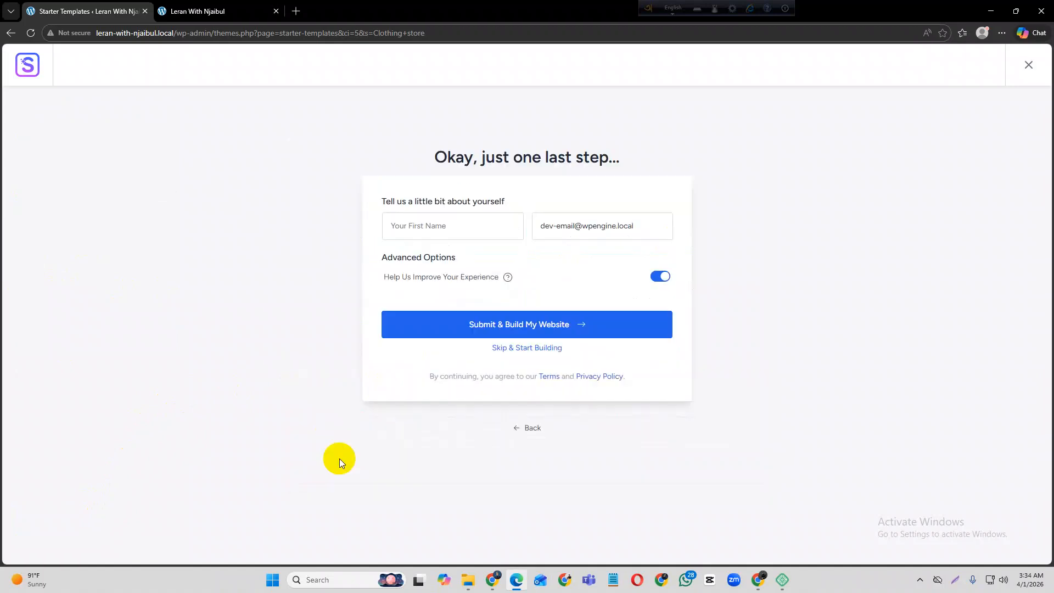
Fill in the first name from the saved entries and submit the form to build the website
{"action": "left_click", "coordinate": [430, 230]}
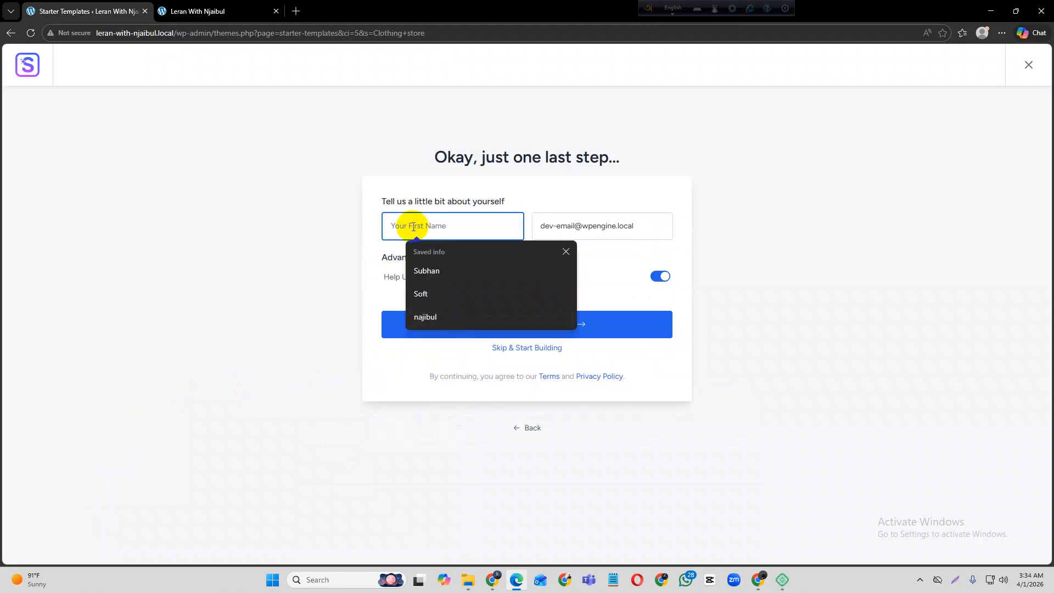
{"action": "left_click", "coordinate": [433, 317]}
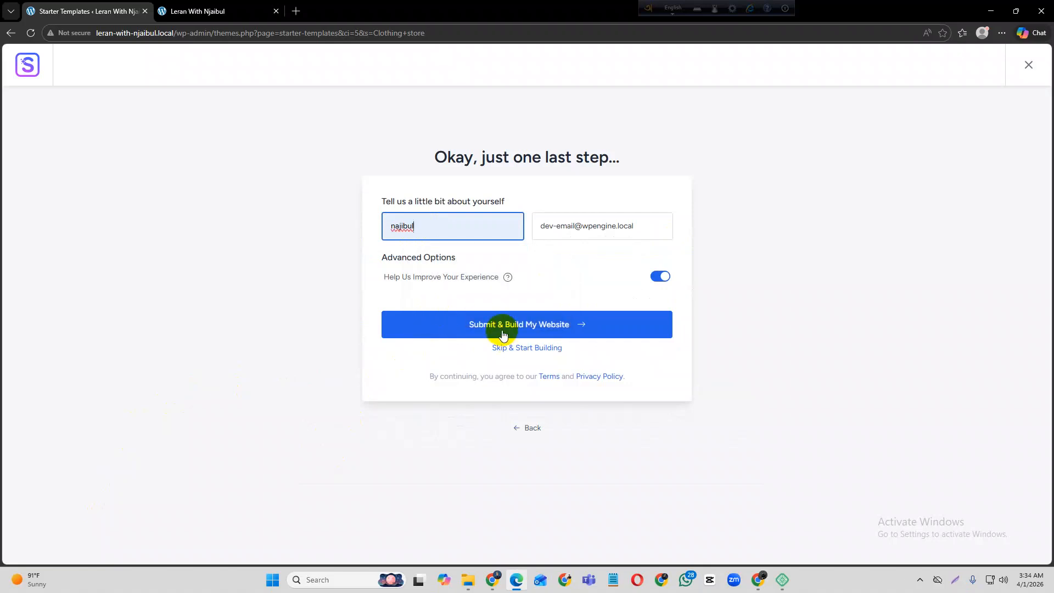
{"action": "left_click", "coordinate": [517, 332]}
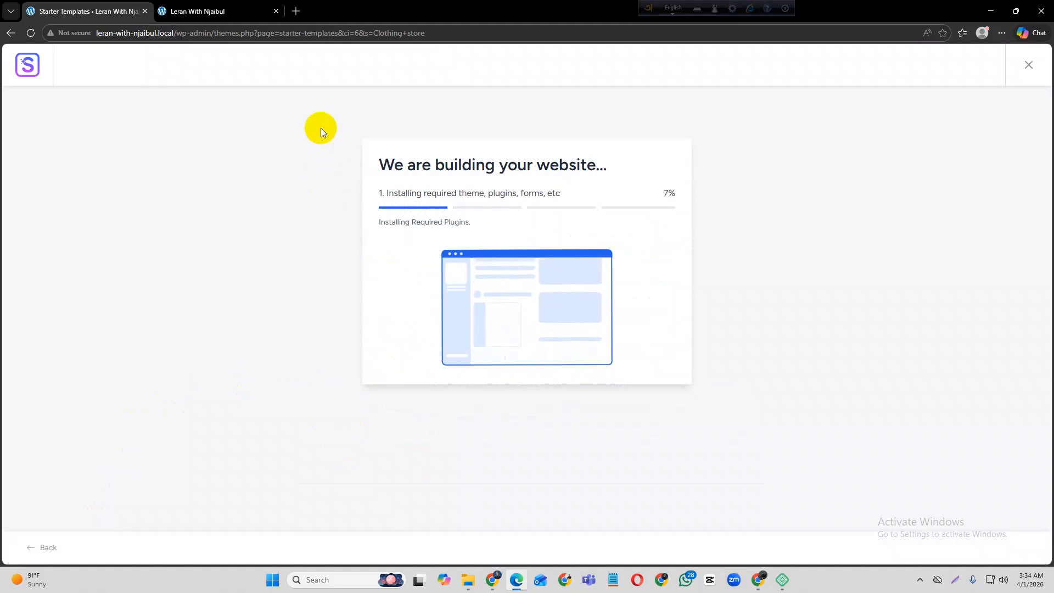
{"action": "left_click_drag", "start_coordinate": [364, 147], "coordinate": [601, 157]}
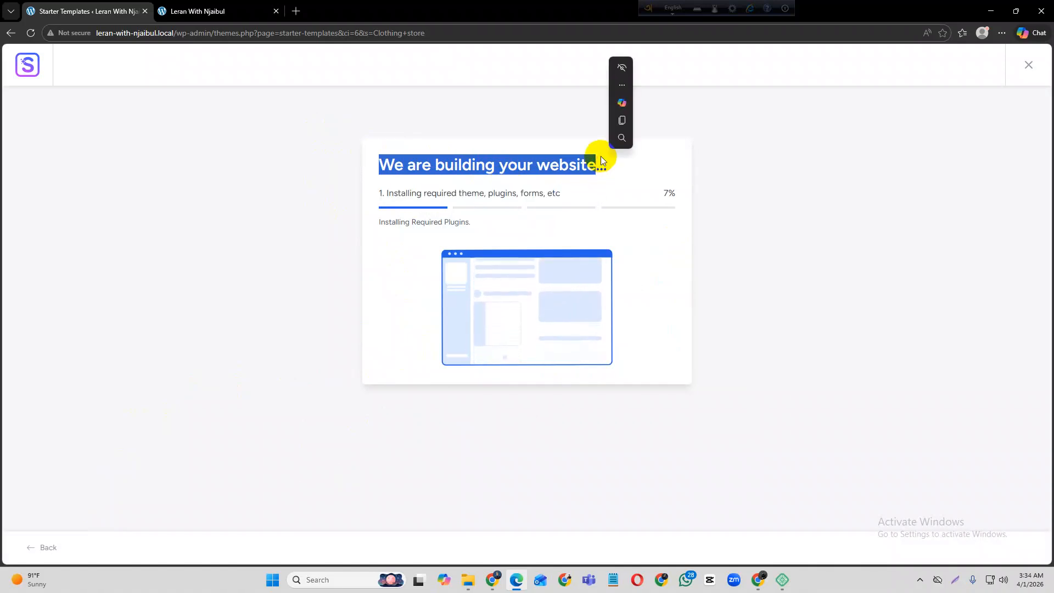
{"action": "left_click", "coordinate": [500, 178]}
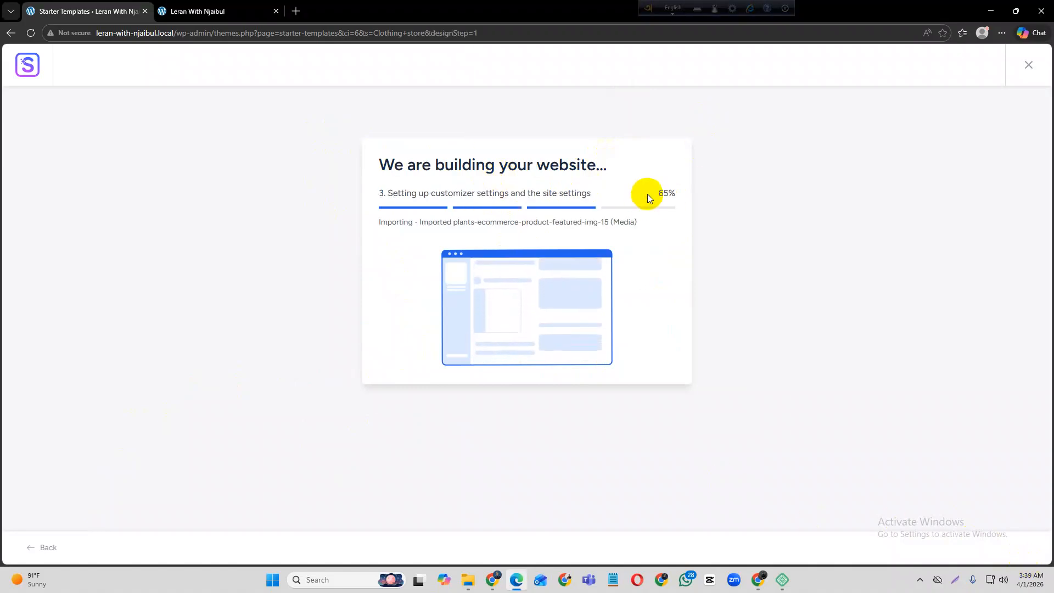
{"action": "double_click", "coordinate": [667, 193]}
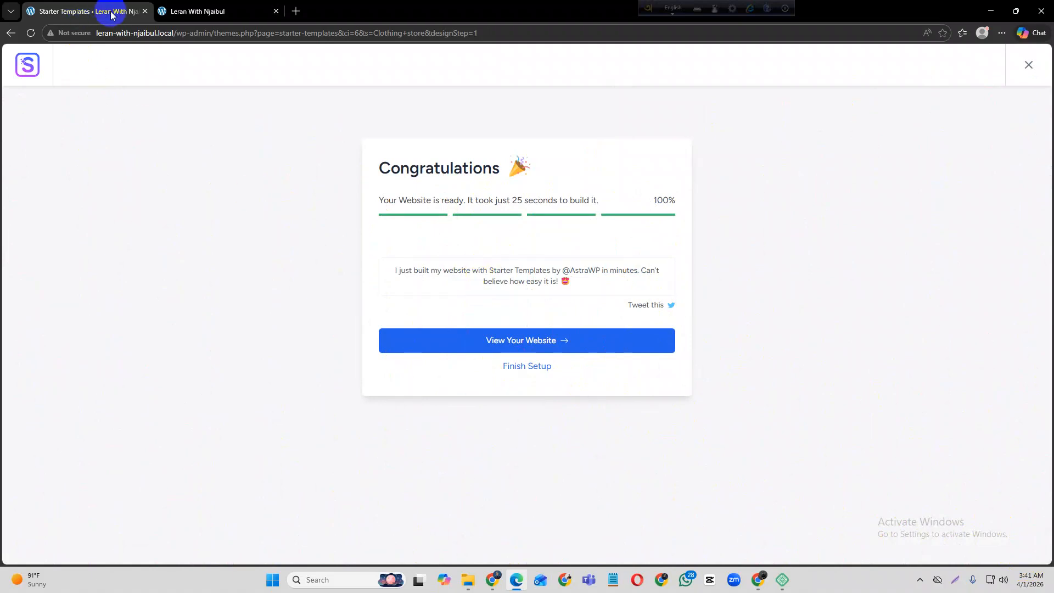
Reload the site's front end and look through the imported plant store homepage
{"action": "left_click", "coordinate": [182, 7]}
{"action": "scroll", "coordinate": [446, 276], "scroll_direction": "down", "scroll_amount": 2}
{"action": "scroll", "coordinate": [392, 355], "scroll_direction": "up", "scroll_amount": 2}
{"action": "scroll", "coordinate": [393, 357], "scroll_direction": "down", "scroll_amount": 2}
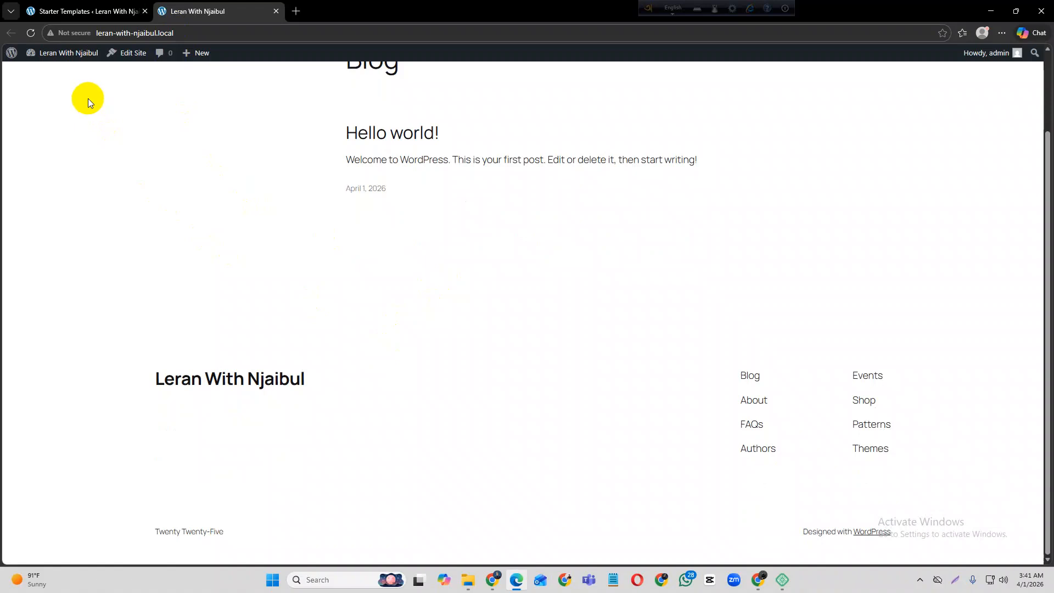
{"action": "left_click", "coordinate": [32, 33]}
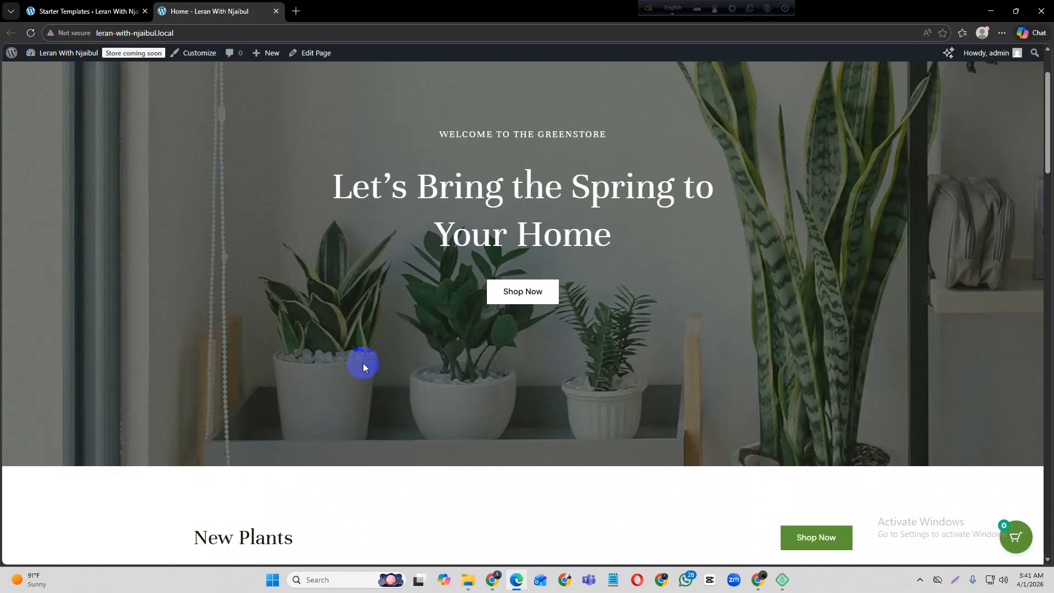
{"action": "scroll", "coordinate": [356, 361], "scroll_direction": "down", "scroll_amount": 20}
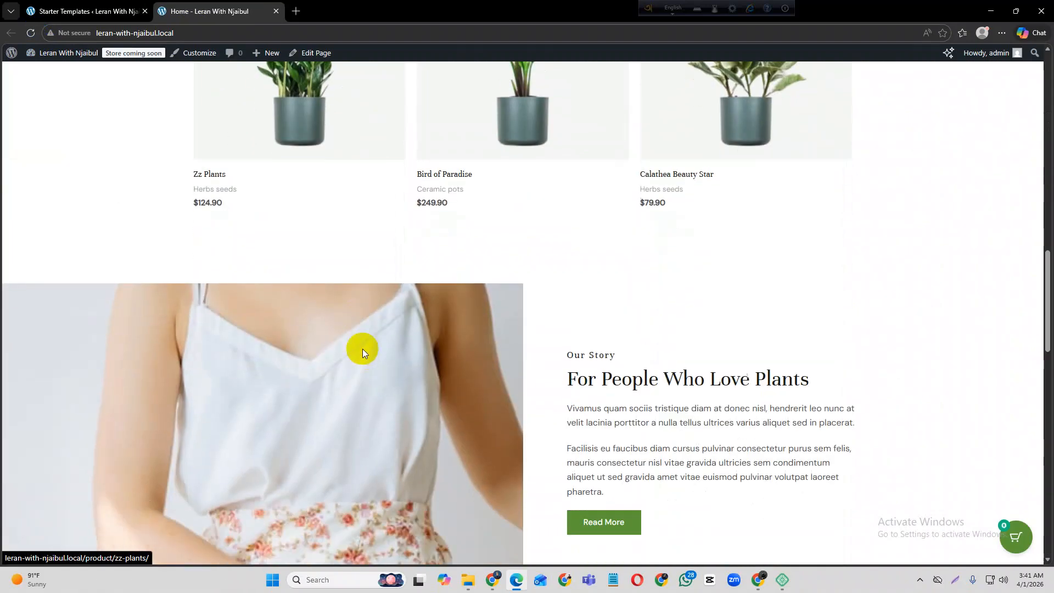
{"action": "scroll", "coordinate": [363, 350], "scroll_direction": "down", "scroll_amount": 10}
{"action": "scroll", "coordinate": [370, 388], "scroll_direction": "up", "scroll_amount": 10}
{"action": "scroll", "coordinate": [363, 381], "scroll_direction": "up", "scroll_amount": 15}
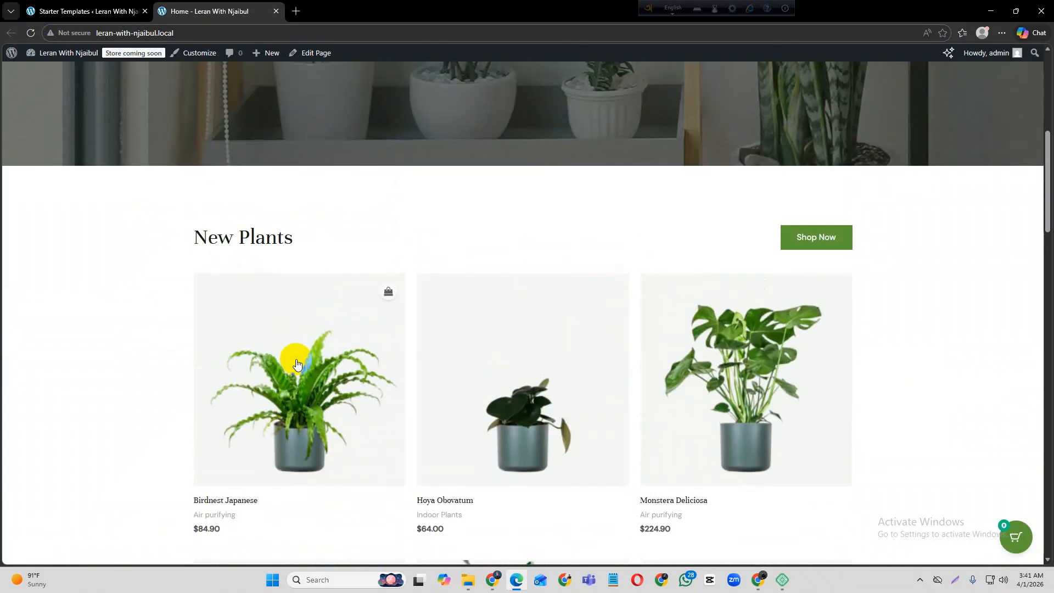
Open the Birdnest Japanese product page and view its second gallery image and purchase details
{"action": "scroll", "coordinate": [308, 329], "scroll_direction": "down", "scroll_amount": 2}
{"action": "left_click", "coordinate": [315, 285]}
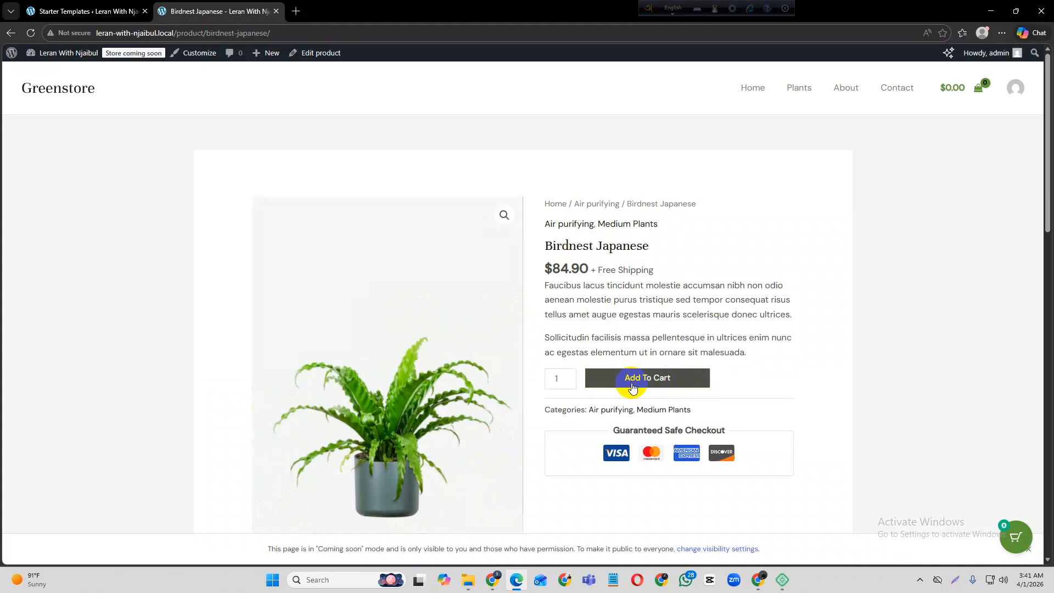
{"action": "scroll", "coordinate": [549, 368], "scroll_direction": "down", "scroll_amount": 5}
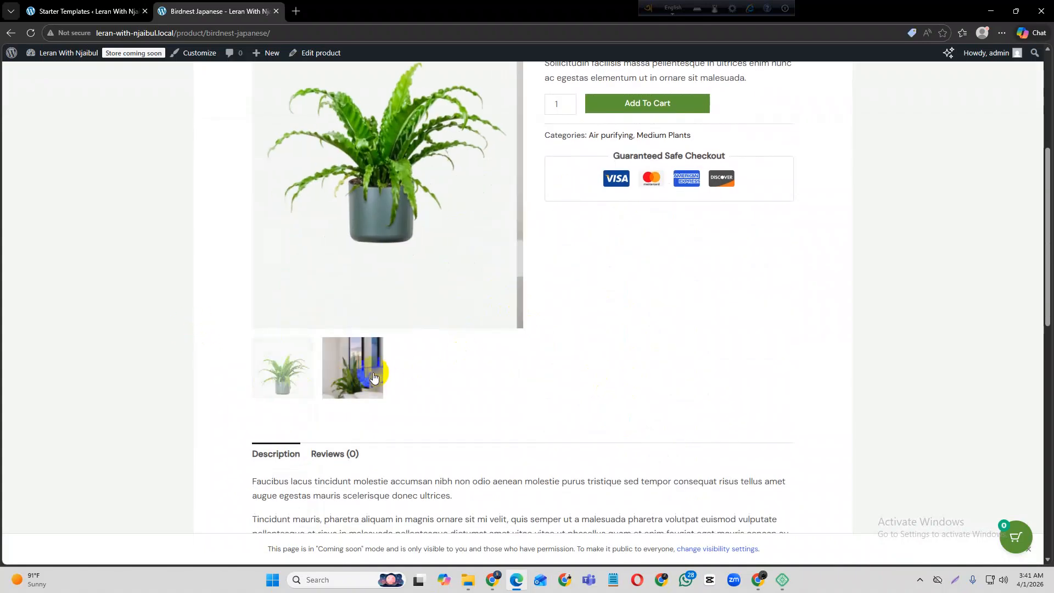
{"action": "left_click", "coordinate": [380, 379]}
{"action": "scroll", "coordinate": [501, 357], "scroll_direction": "up", "scroll_amount": 4}
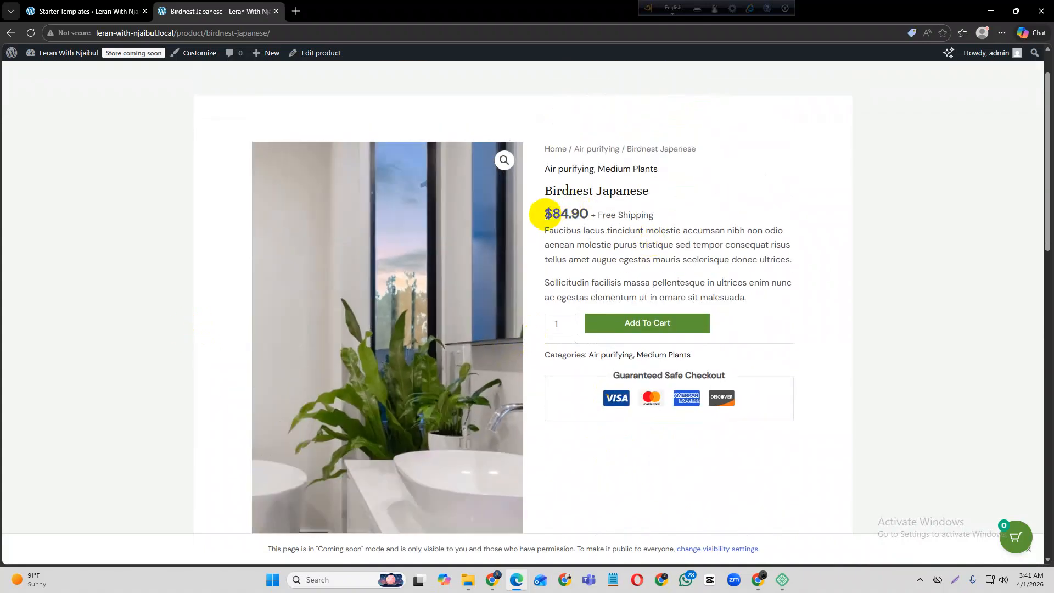
{"action": "scroll", "coordinate": [598, 346], "scroll_direction": "up", "scroll_amount": 1}
{"action": "scroll", "coordinate": [636, 343], "scroll_direction": "down", "scroll_amount": 3}
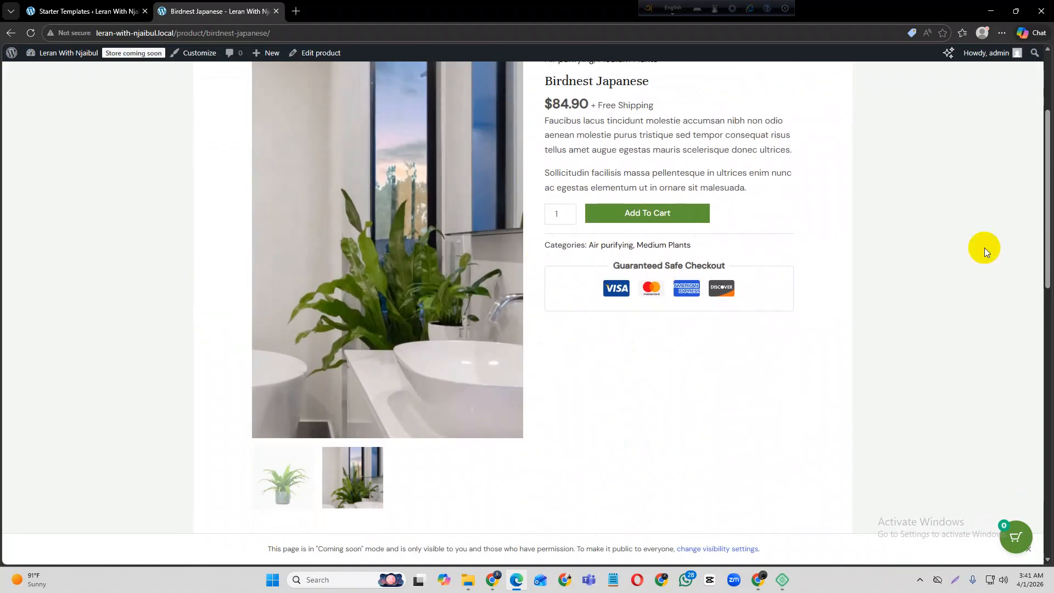
Return from the product page to the homepage and look over the New Plants section
{"action": "left_click", "coordinate": [11, 33]}
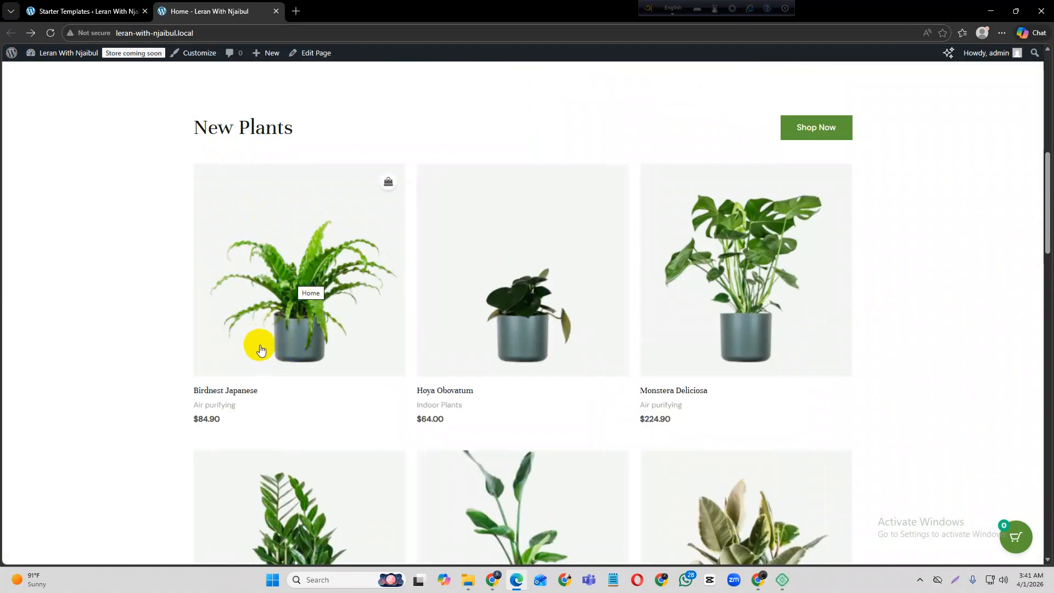
{"action": "scroll", "coordinate": [255, 345], "scroll_direction": "up", "scroll_amount": 2}
{"action": "scroll", "coordinate": [271, 313], "scroll_direction": "up", "scroll_amount": 3}
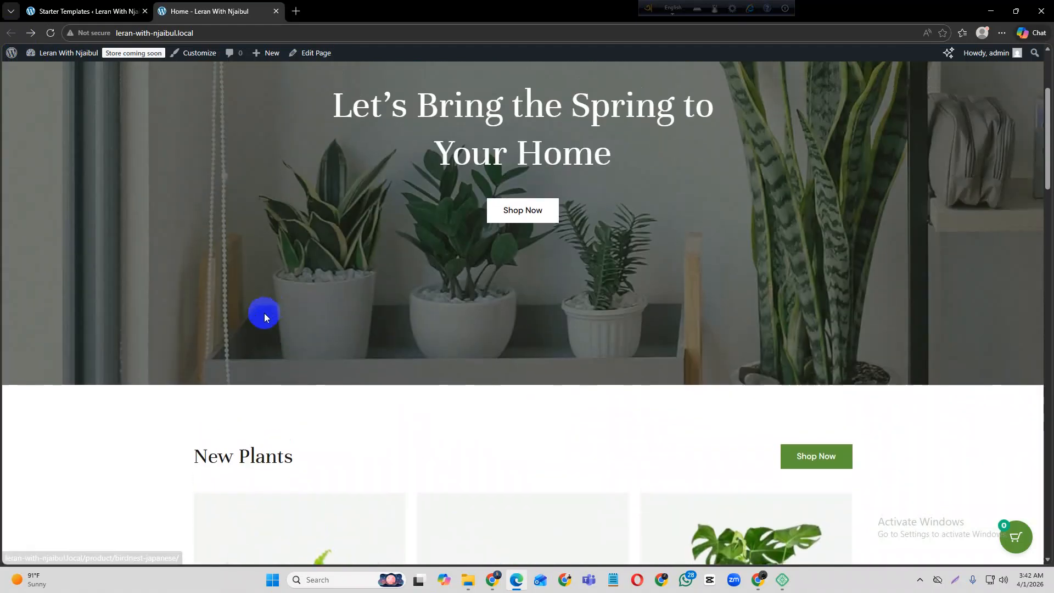
{"action": "scroll", "coordinate": [268, 308], "scroll_direction": "down", "scroll_amount": 2}
{"action": "scroll", "coordinate": [263, 310], "scroll_direction": "down", "scroll_amount": 5}
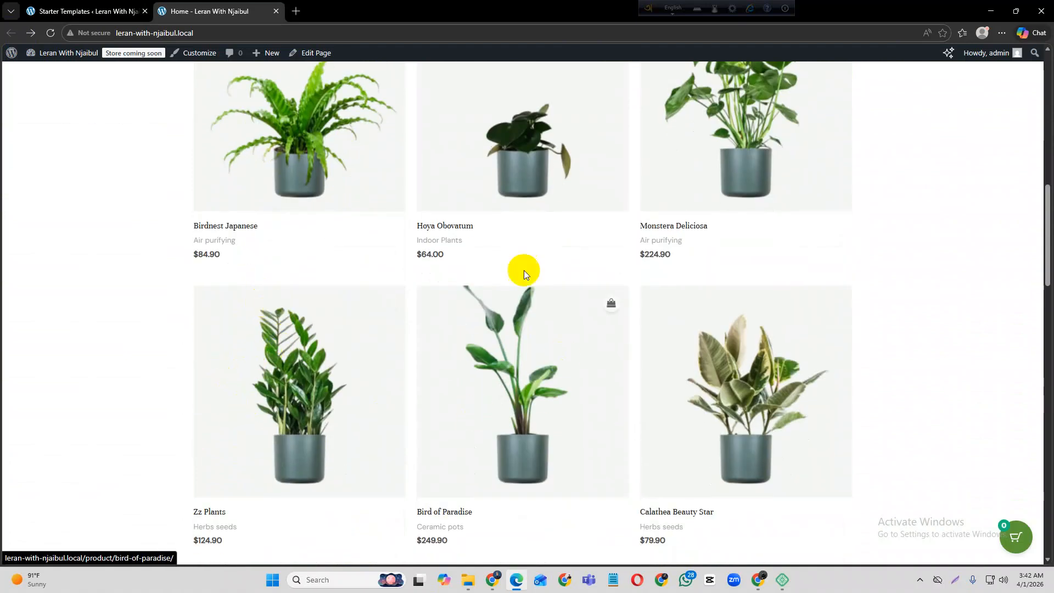
{"action": "scroll", "coordinate": [462, 233], "scroll_direction": "up", "scroll_amount": 2}
{"action": "scroll", "coordinate": [462, 234], "scroll_direction": "up", "scroll_amount": 1}
Go back to the Starter Templates wizard and proceed to Finish Setup
{"action": "left_click", "coordinate": [75, 11]}
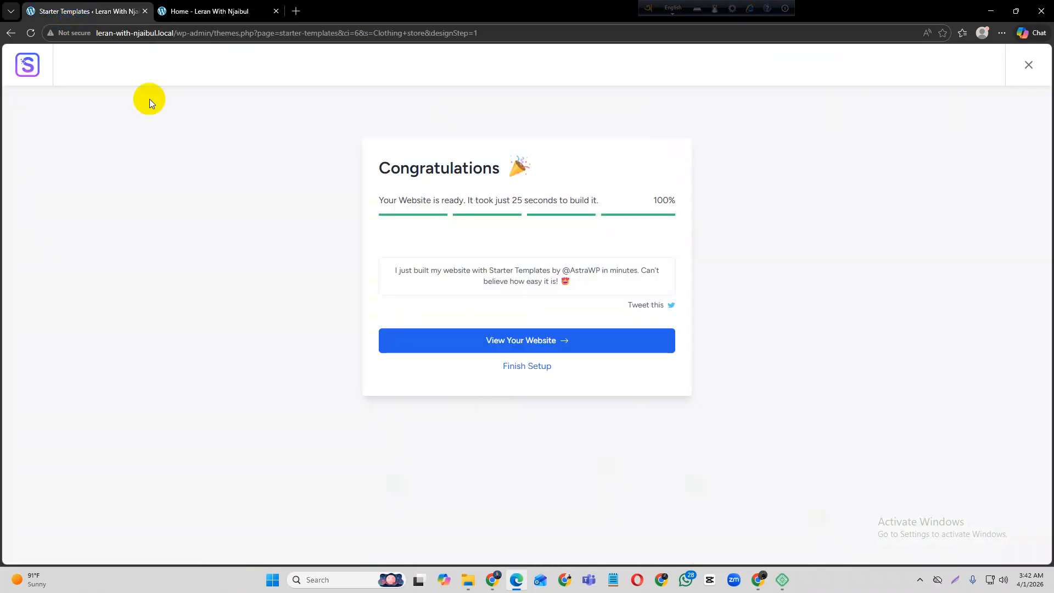
{"action": "left_click", "coordinate": [514, 367]}
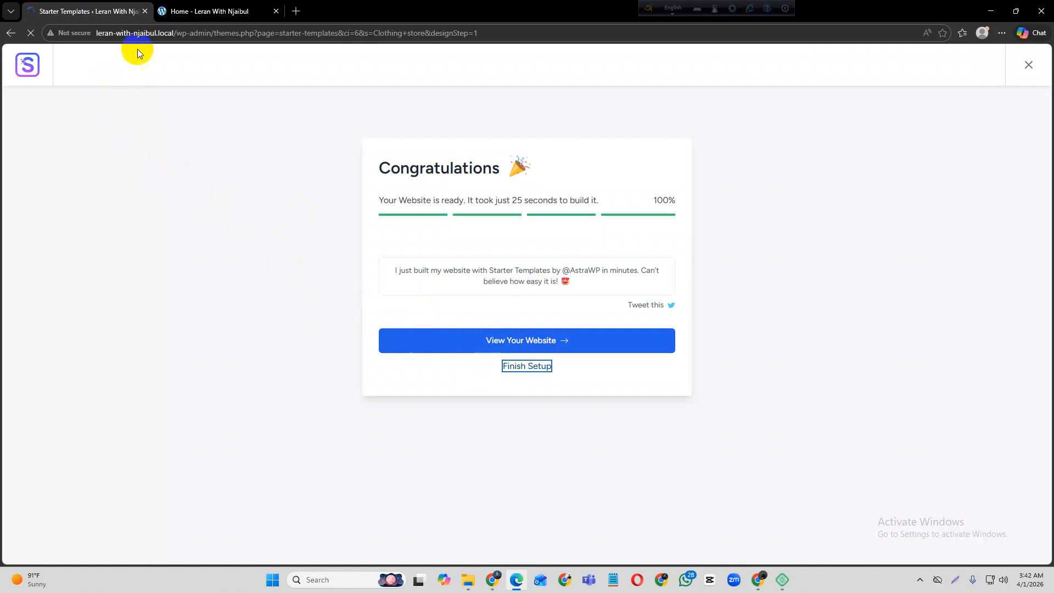
Review the homepage's hero banner and New Plants products again while the setup page loads
{"action": "left_click", "coordinate": [183, 10]}
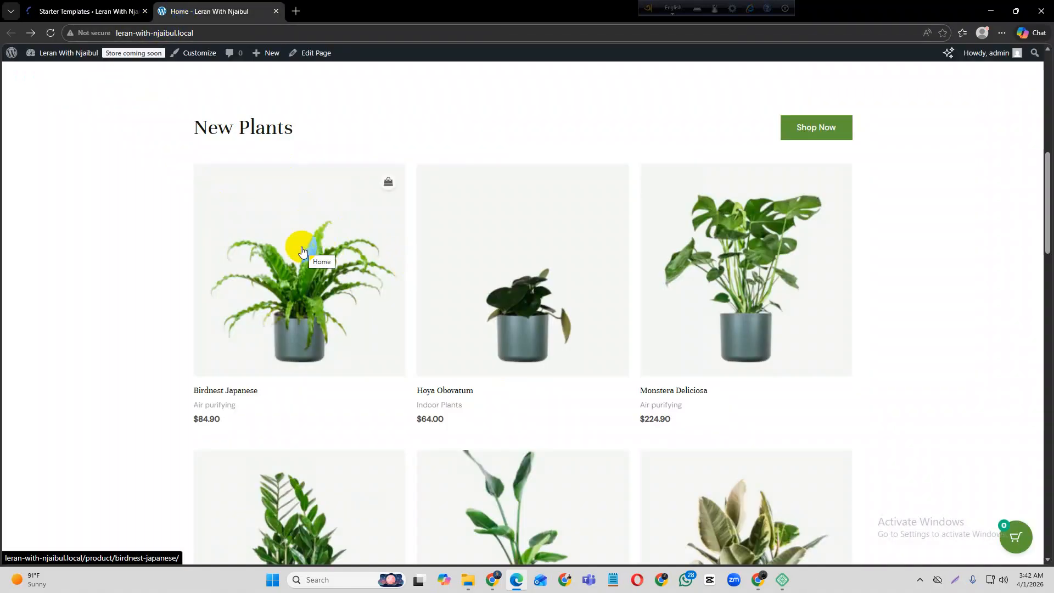
{"action": "scroll", "coordinate": [802, 302], "scroll_direction": "up", "scroll_amount": 10}
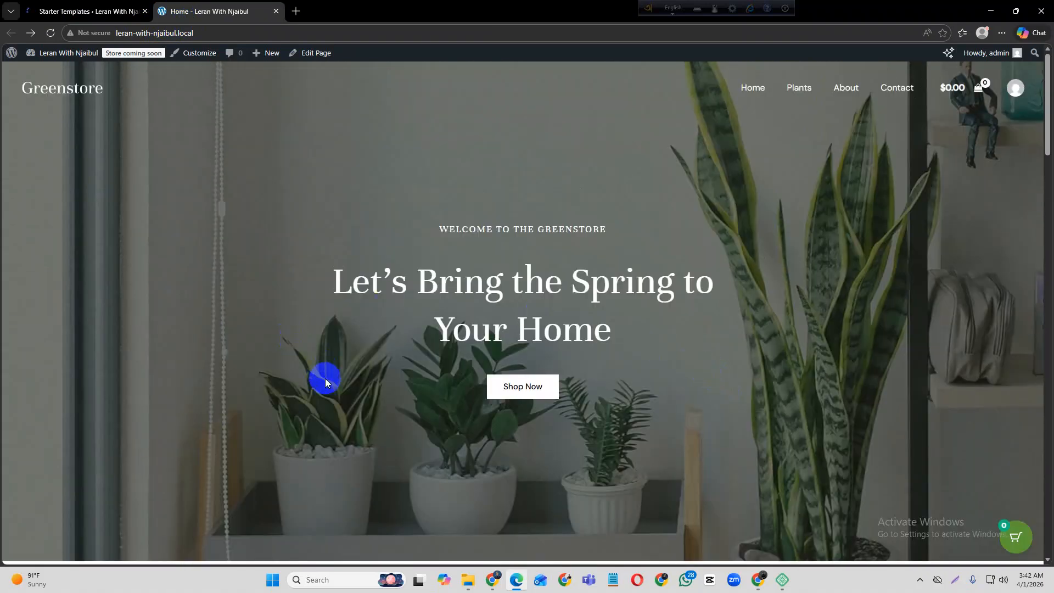
{"action": "scroll", "coordinate": [325, 383], "scroll_direction": "down", "scroll_amount": 8}
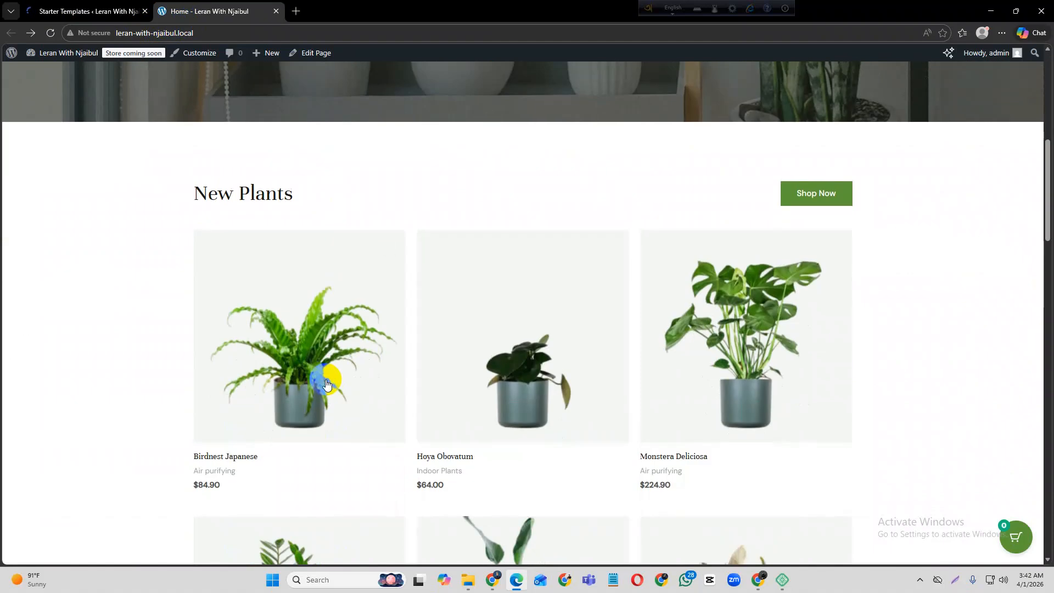
{"action": "left_click", "coordinate": [327, 384]}
{"action": "scroll", "coordinate": [327, 384], "scroll_direction": "down", "scroll_amount": 4}
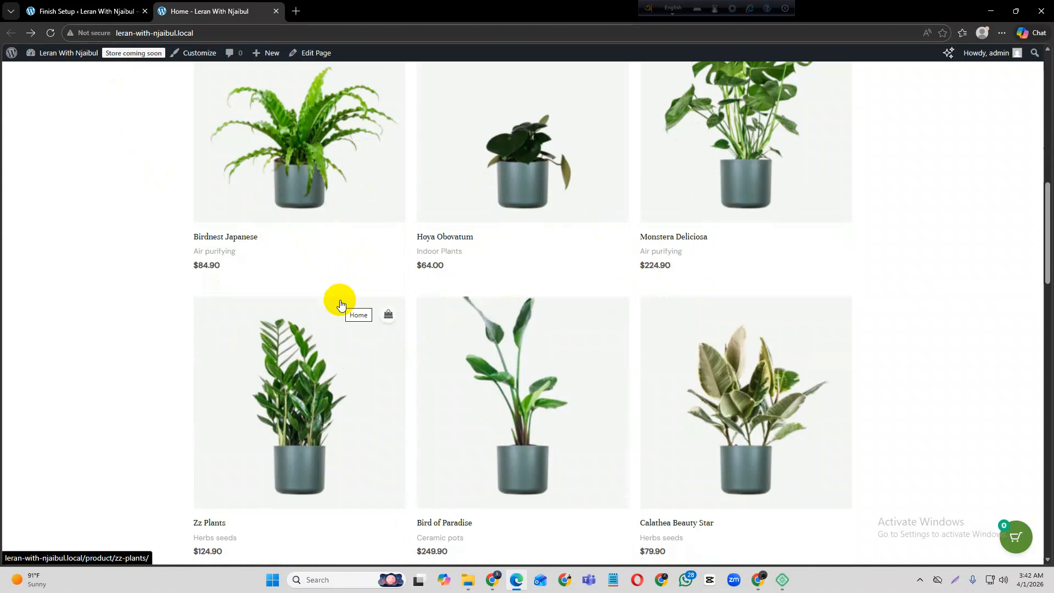
{"action": "scroll", "coordinate": [353, 343], "scroll_direction": "up", "scroll_amount": 3}
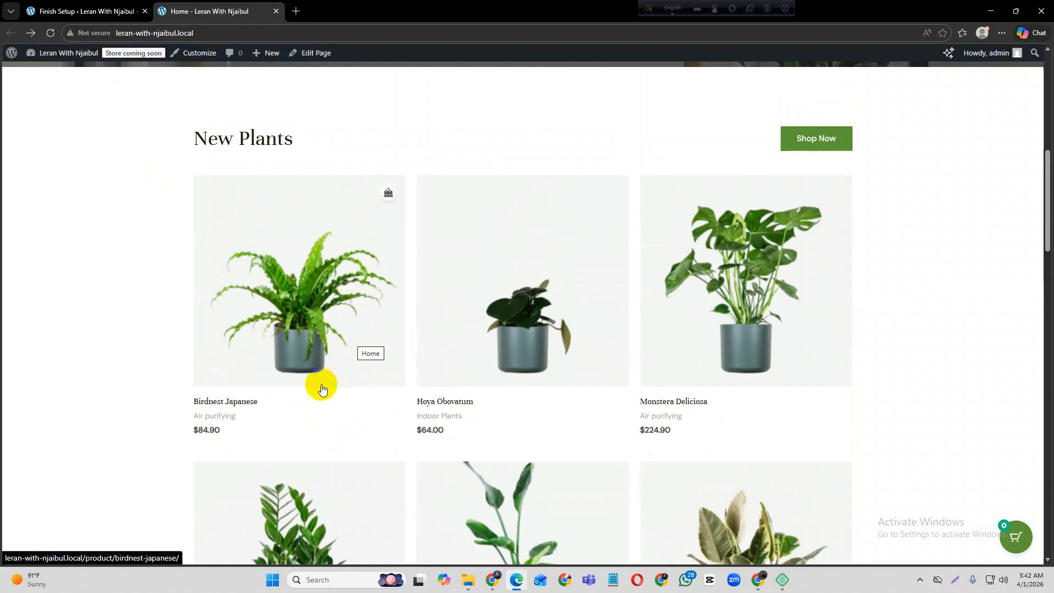
{"action": "left_click", "coordinate": [515, 314]}
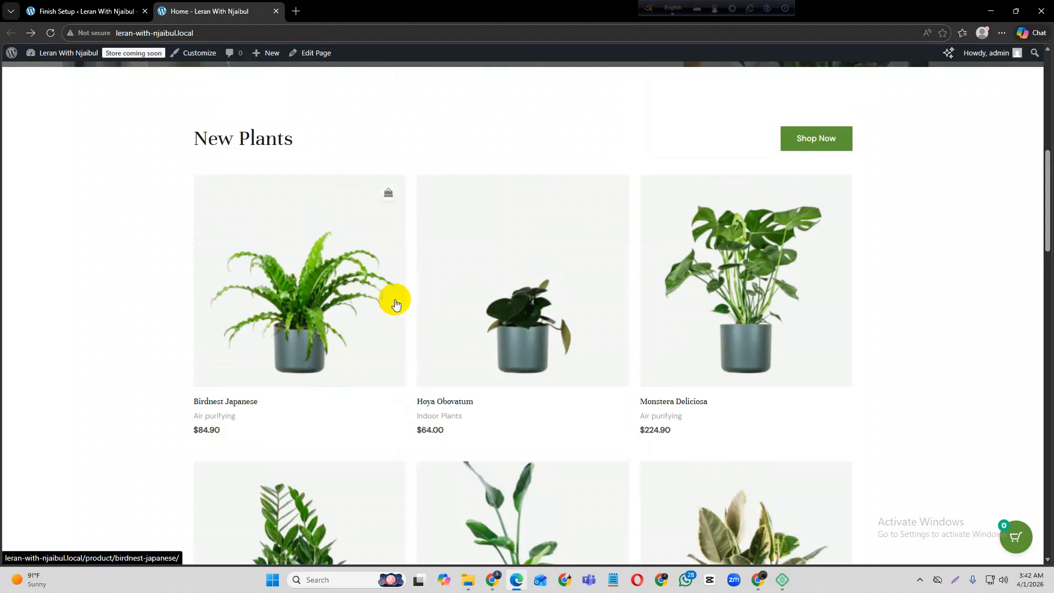
{"action": "left_click", "coordinate": [270, 273]}
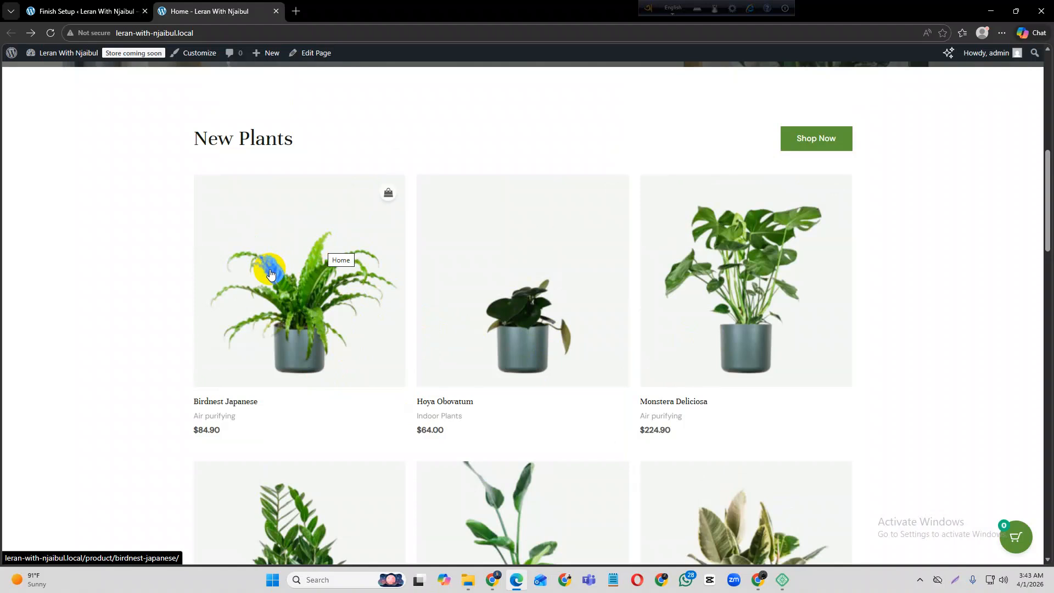